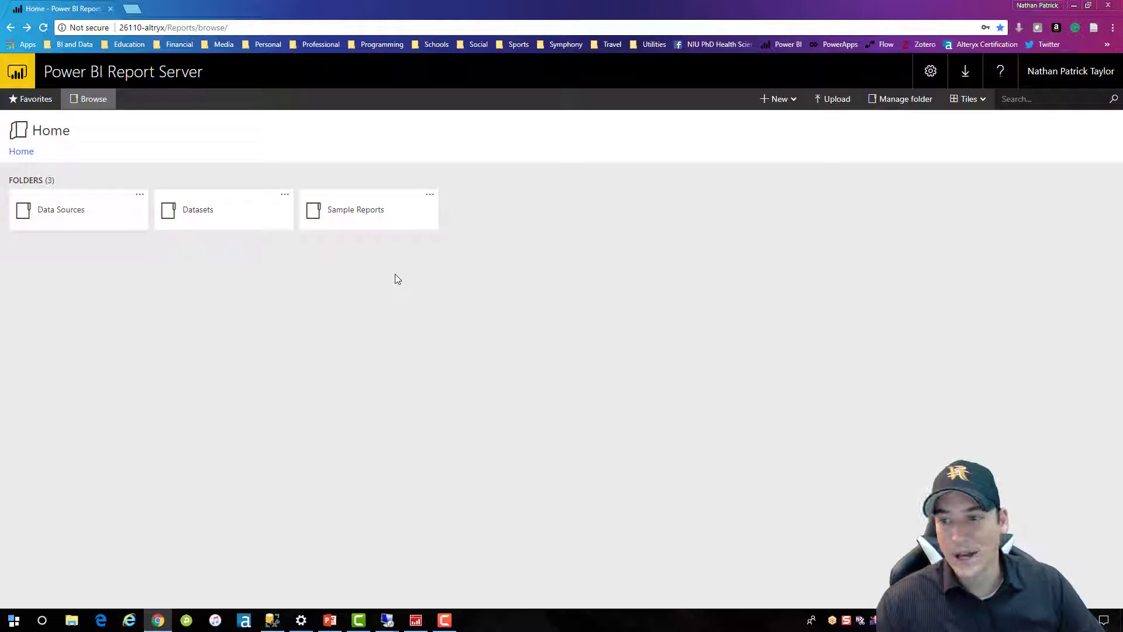
# Step: Start a new data source in the Data Sources folder, named Adventure Works Data Warehouse 2016, keeping the Microsoft SQL Server type
pyautogui.click(105, 221)
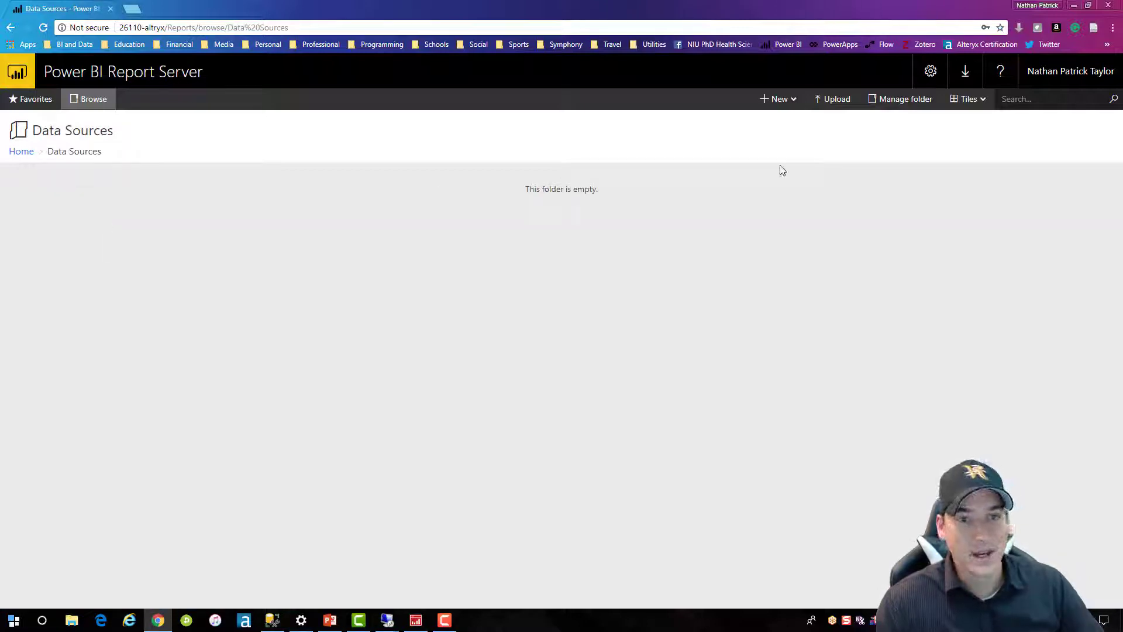
pyautogui.click(780, 101)
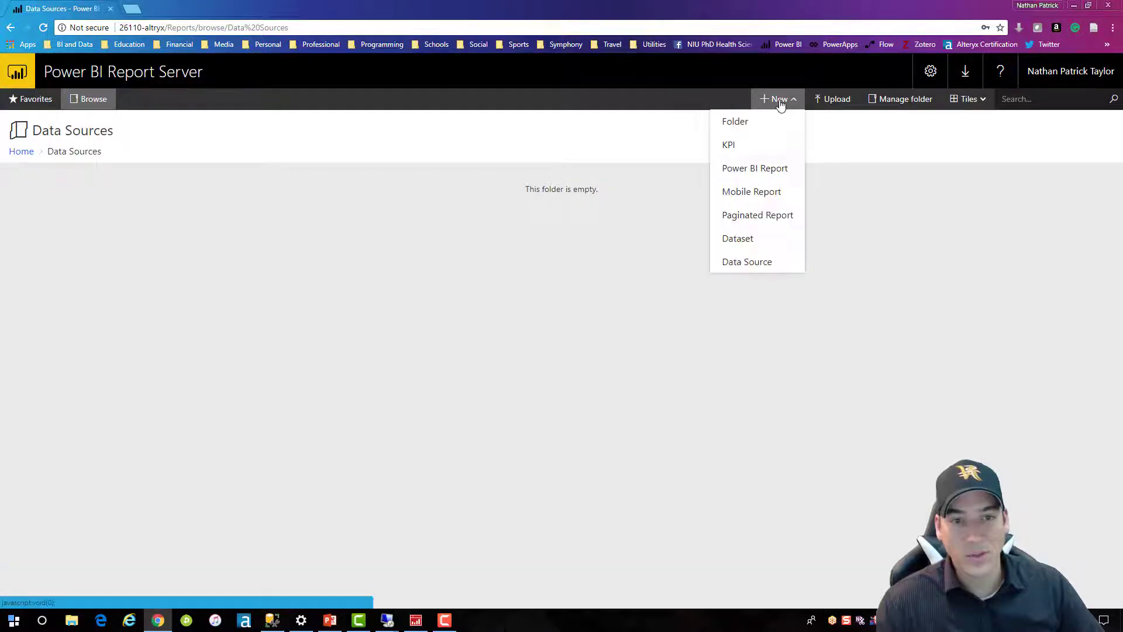
pyautogui.click(755, 263)
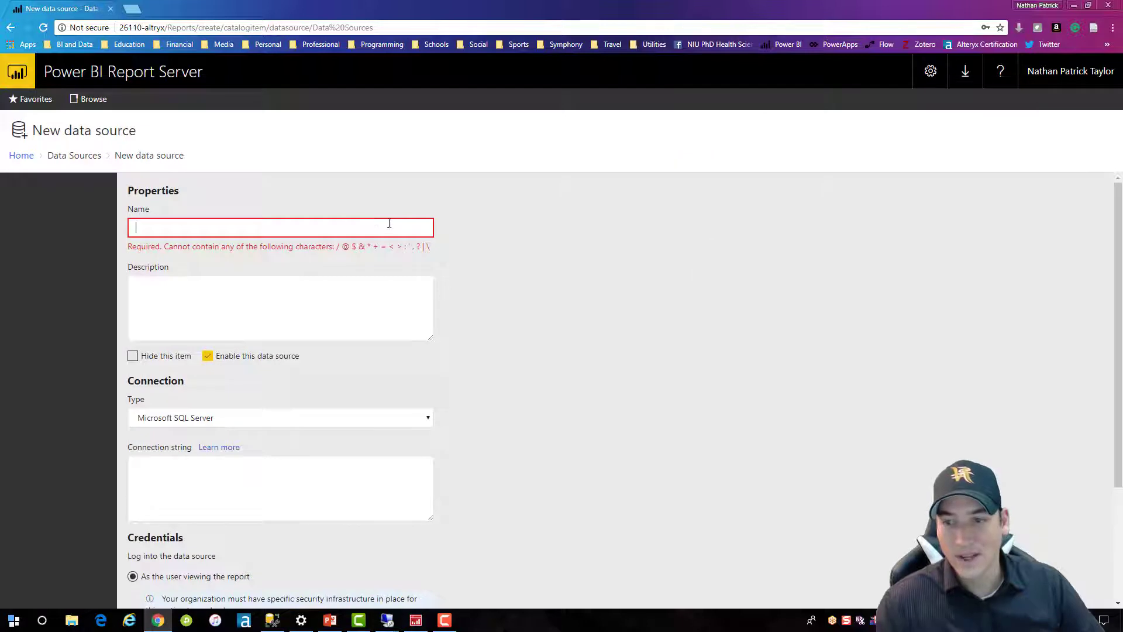
pyautogui.write('Adventure Works D')
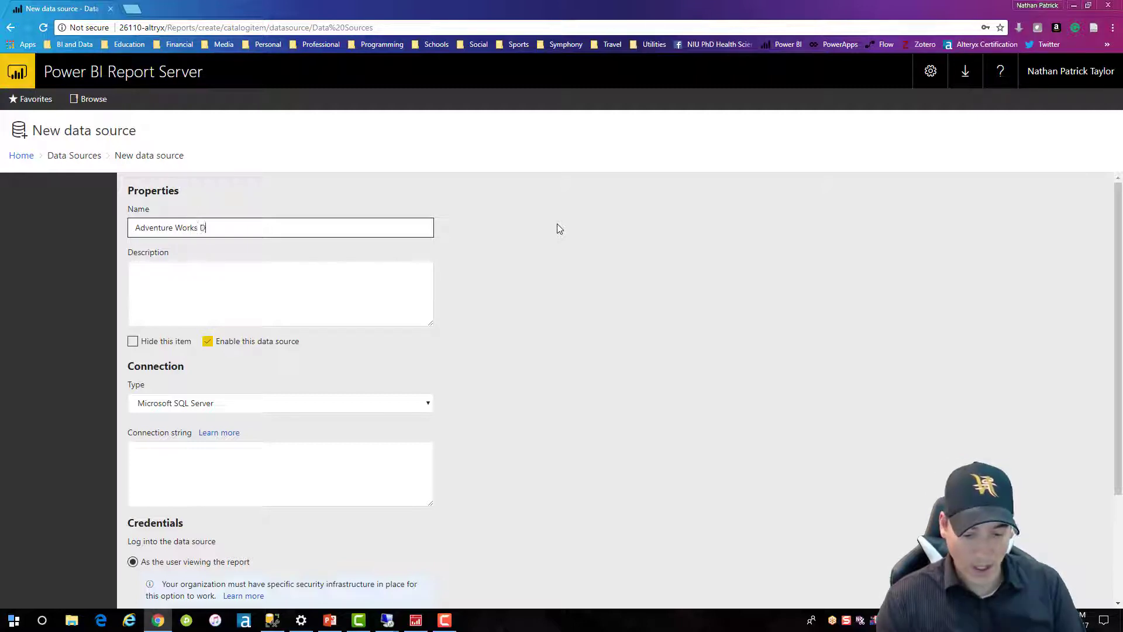
pyautogui.write('Warehouse 2016')
pyautogui.press('Tab')
pyautogui.click(367, 475)
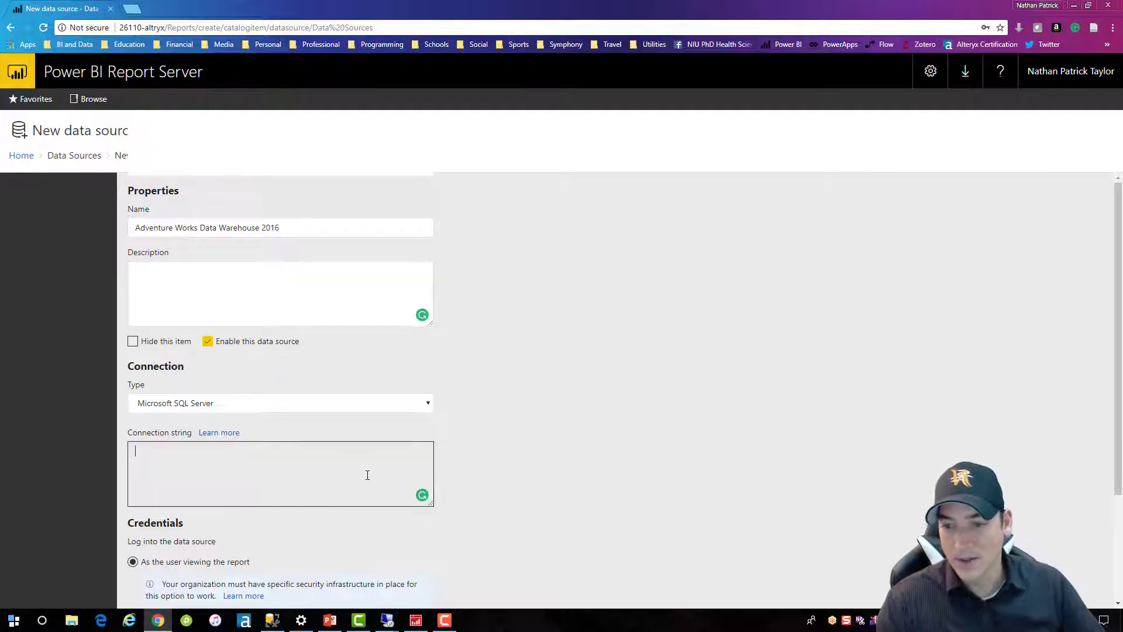
pyautogui.click(283, 403)
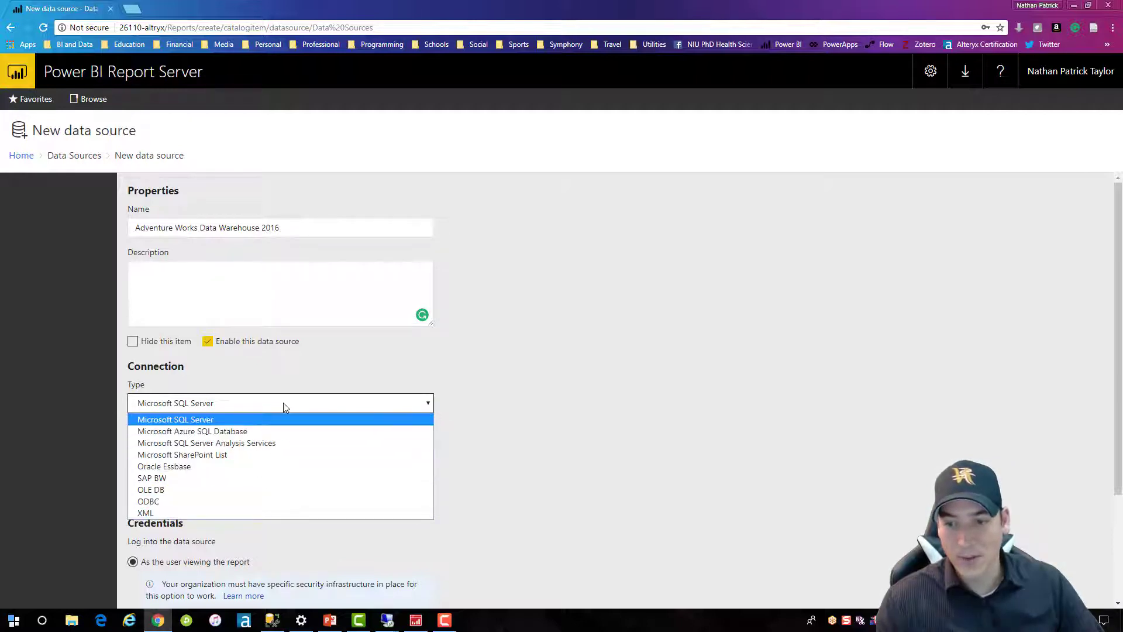
pyautogui.click(285, 406)
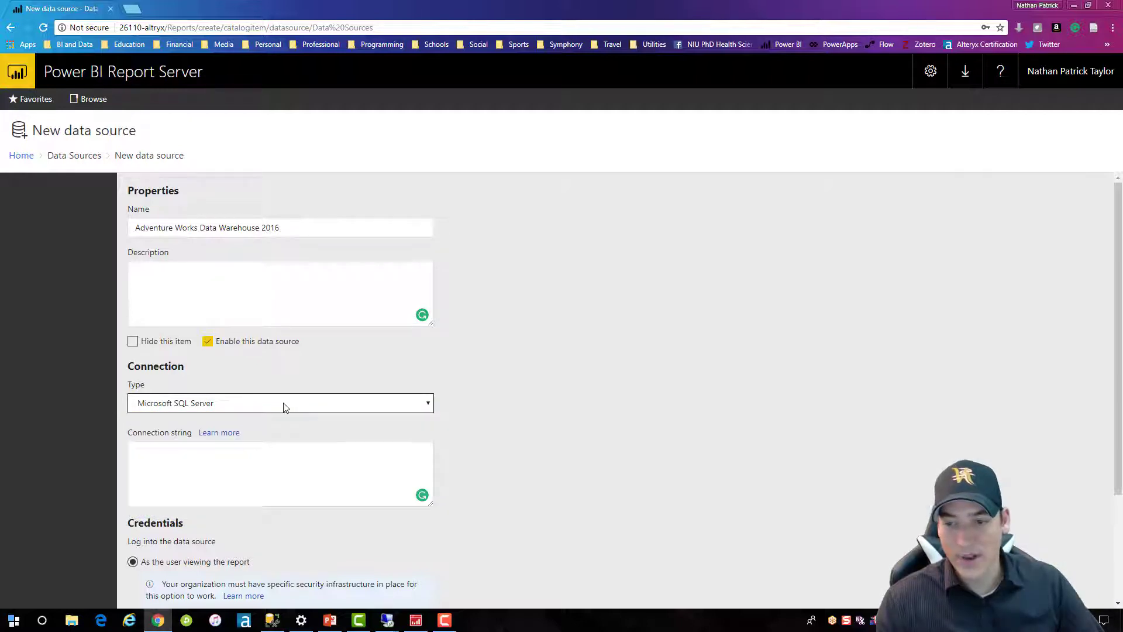
# Step: Copy the SQL Server instance example from the connection string documentation into the new data source's connection string
pyautogui.click(220, 434)
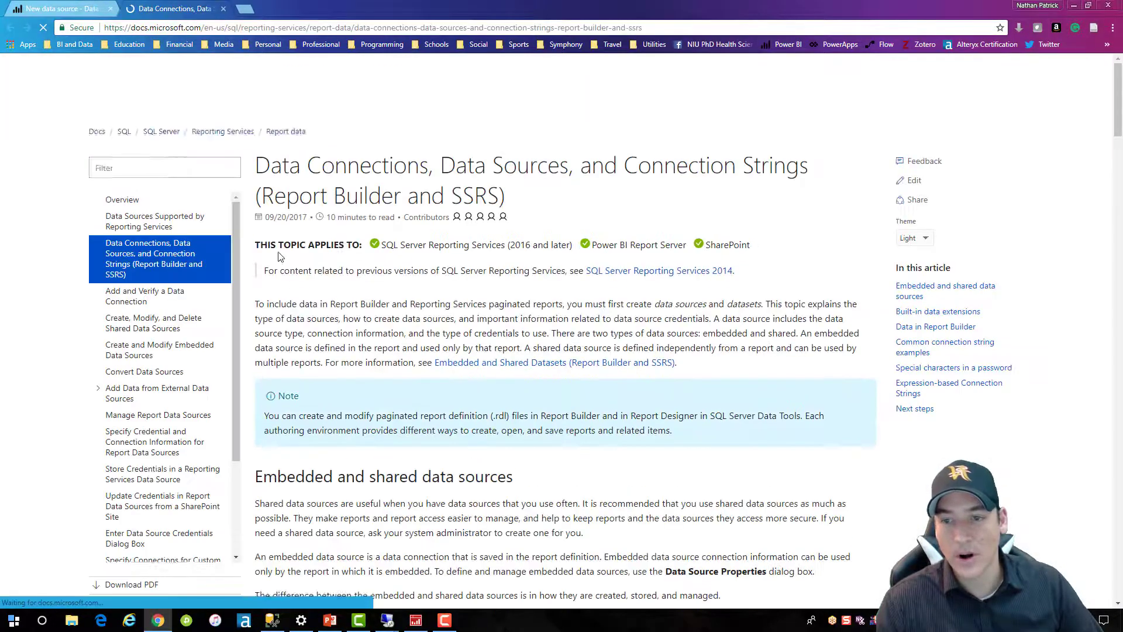
pyautogui.scroll(-10, 458, 321)
pyautogui.scroll(-15, 459, 322)
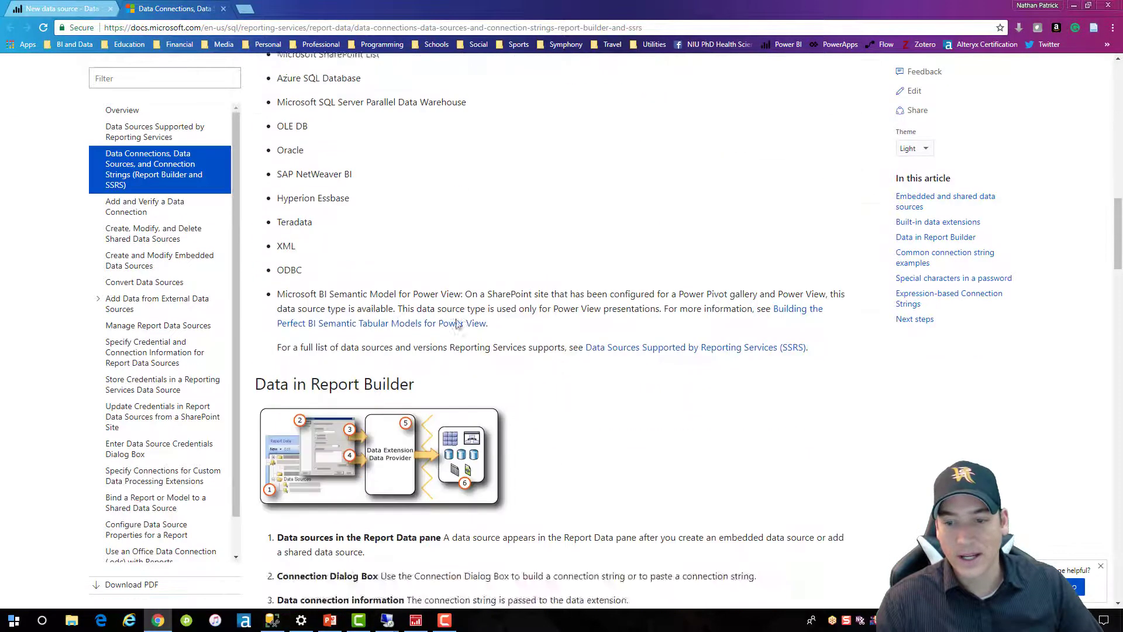
pyautogui.scroll(-1, 345, 401)
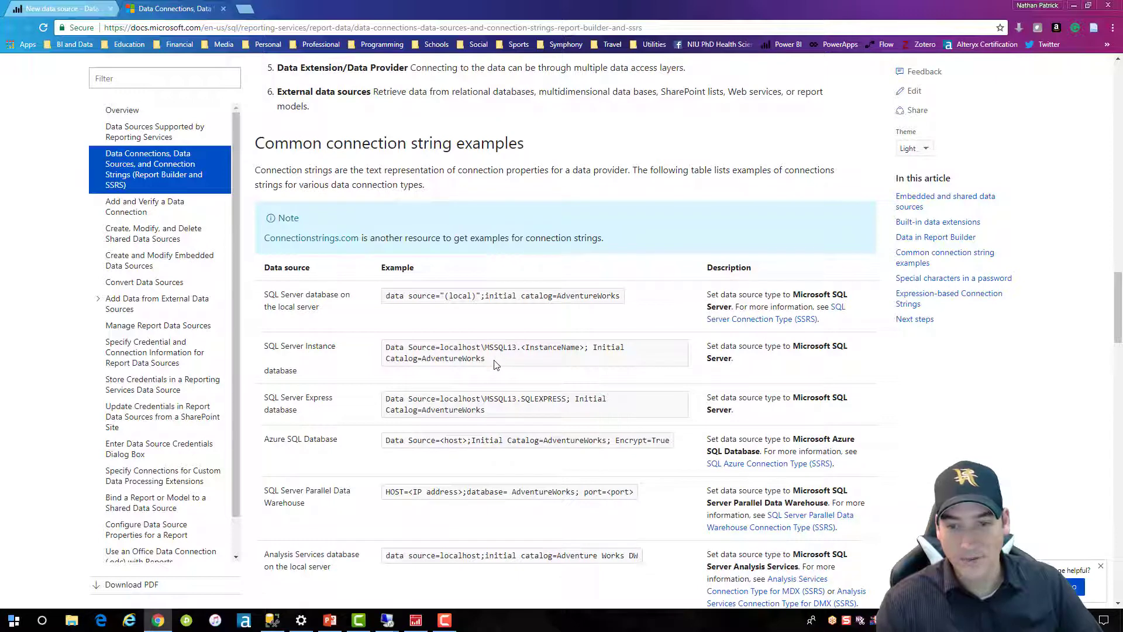
pyautogui.moveTo(486, 360); pyautogui.dragTo(390, 349)
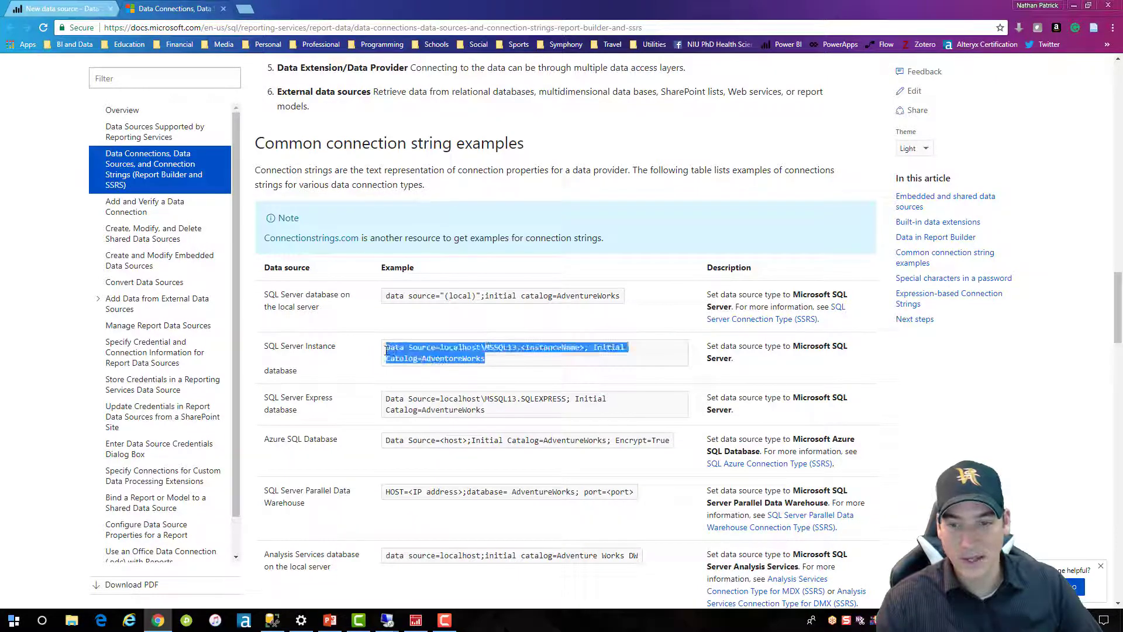
pyautogui.click(75, 10)
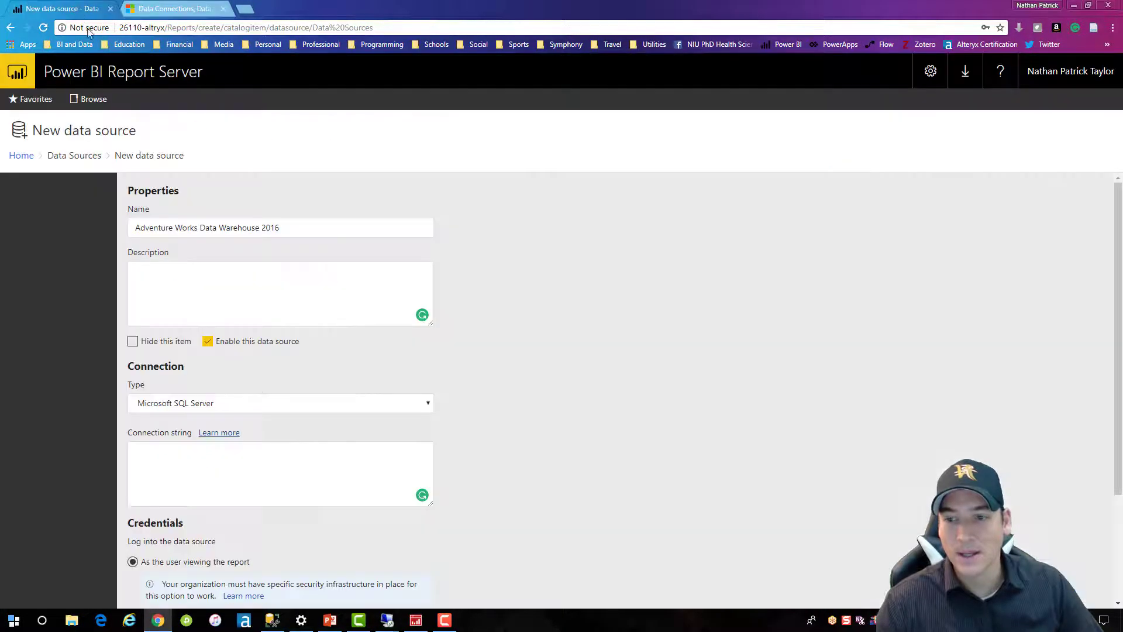
pyautogui.click(246, 474)
pyautogui.write('Data Source=localhost\\MSSQL13.<InstanceName>; Initial Catalog=AdventureWorks')
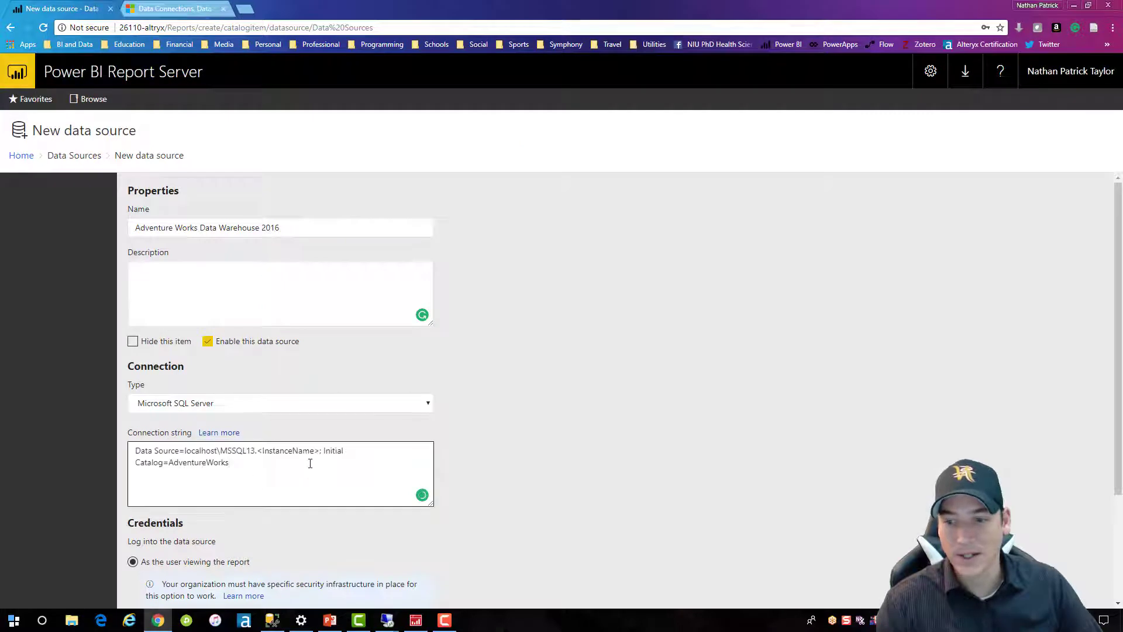
# Step: Change the connection string's data source to 192.168.100.58\SQL2016 and its initial catalog to AdventureWorksDW2016
pyautogui.click(185, 451)
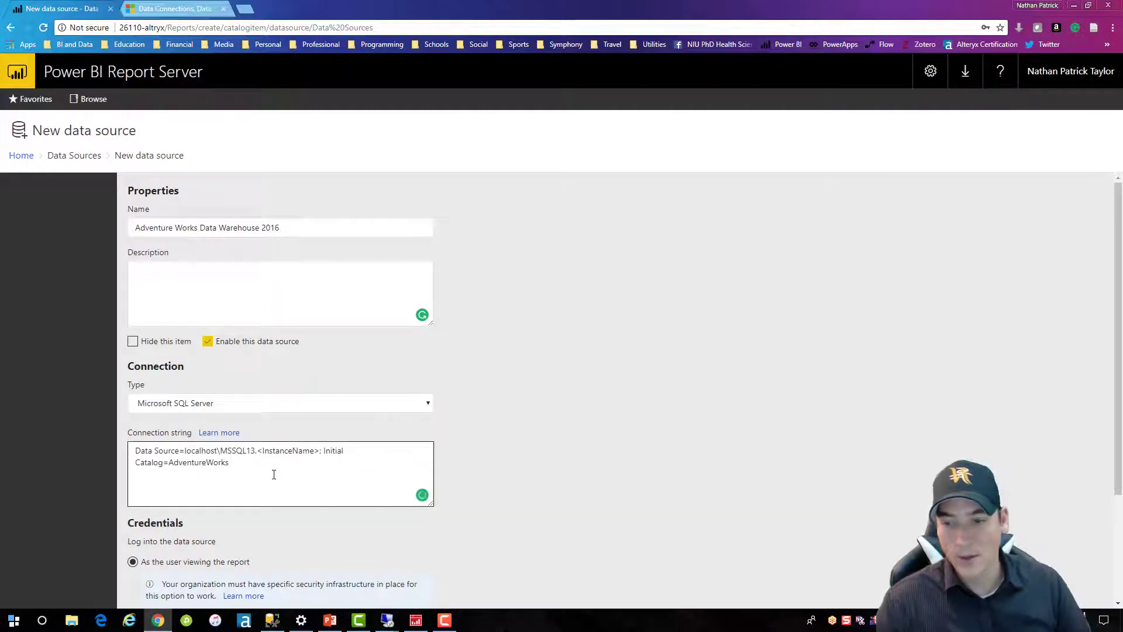
pyautogui.press('Delete')
pyautogui.press('Delete')
pyautogui.press('Delete')
pyautogui.press('Delete')
pyautogui.press('Delete')
pyautogui.press('Delete')
pyautogui.press('Delete')
pyautogui.press('Delete')
pyautogui.press('Delete')
pyautogui.press('Delete')
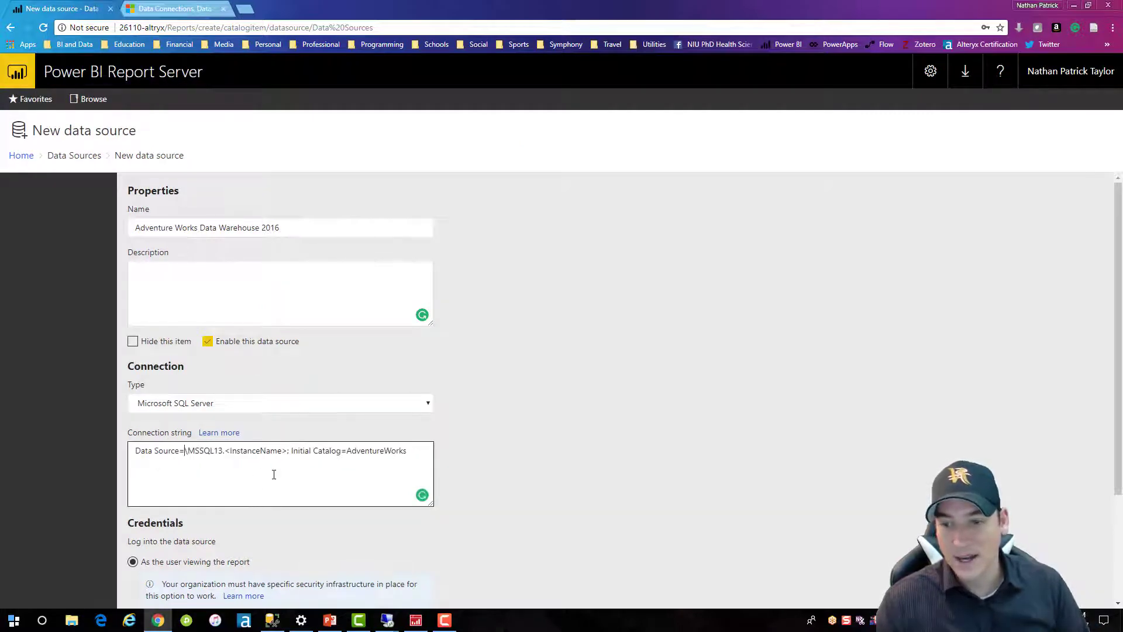
pyautogui.press('Delete')
pyautogui.press('Delete')
pyautogui.press('Delete')
pyautogui.press('Delete')
pyautogui.press('Delete')
pyautogui.press('Delete')
pyautogui.press('Delete')
pyautogui.press('Delete')
pyautogui.press('Delete')
pyautogui.press('Delete')
pyautogui.press('Delete')
pyautogui.press('Delete')
pyautogui.press('Delete')
pyautogui.press('Delete')
pyautogui.press('Delete')
pyautogui.press('Delete')
pyautogui.press('Delete')
pyautogui.press('Delete')
pyautogui.press('Delete')
pyautogui.press('Delete')
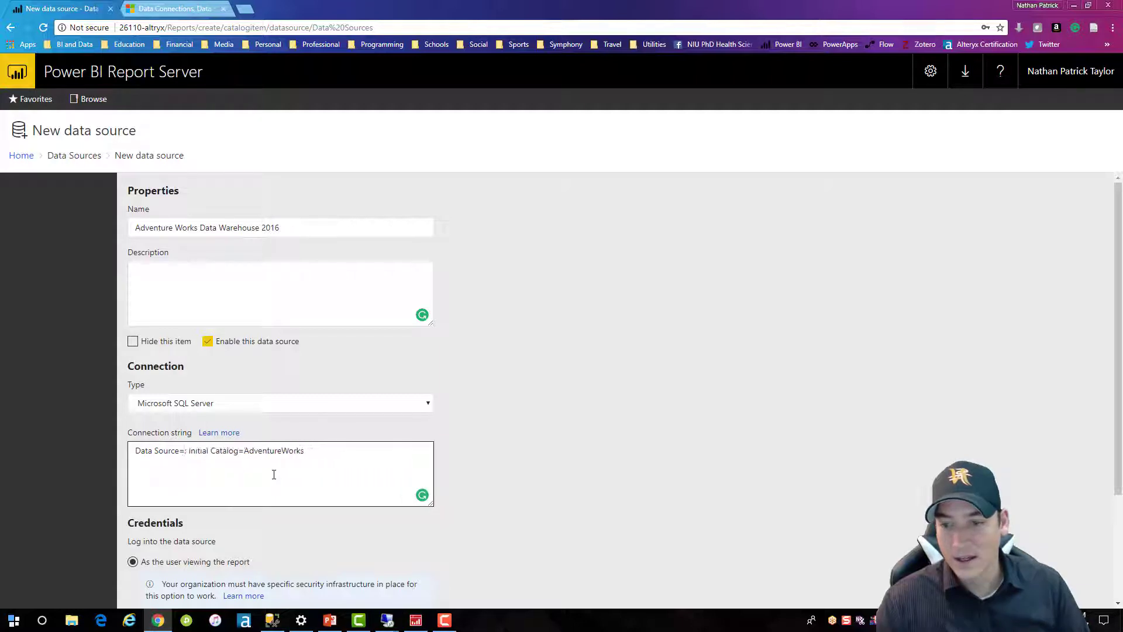
pyautogui.write('19')
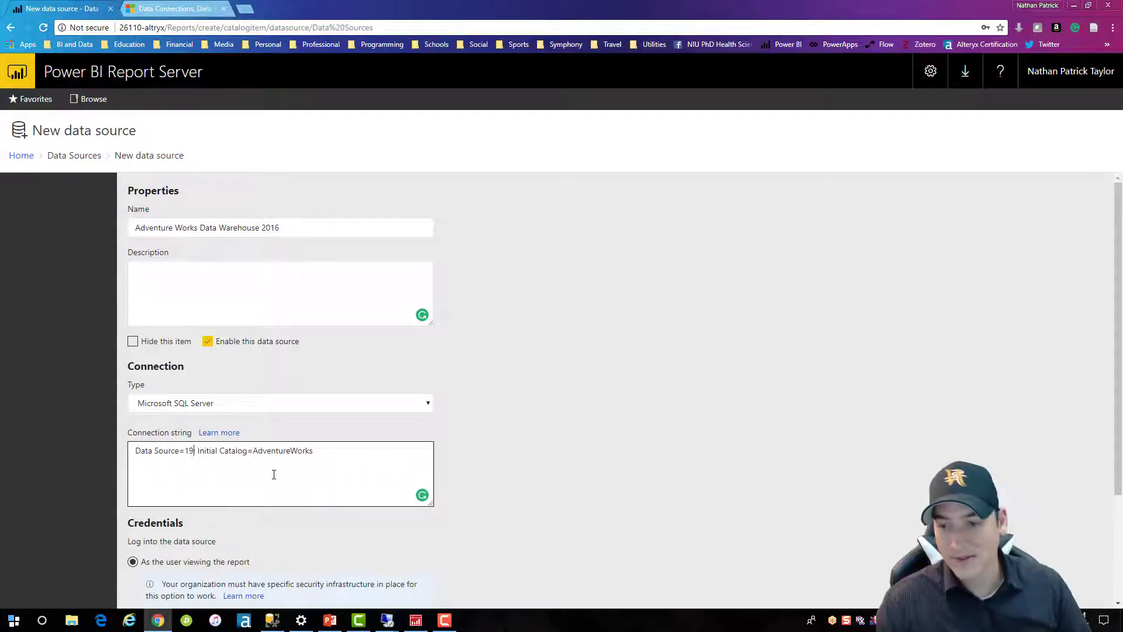
pyautogui.write('2.168')
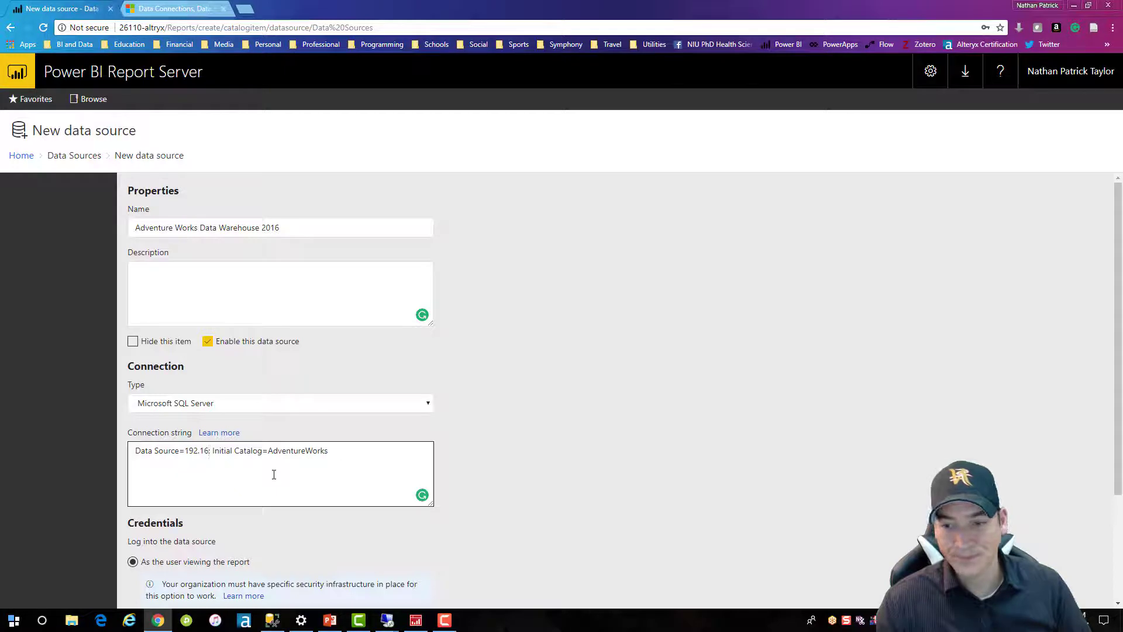
pyautogui.write('.100')
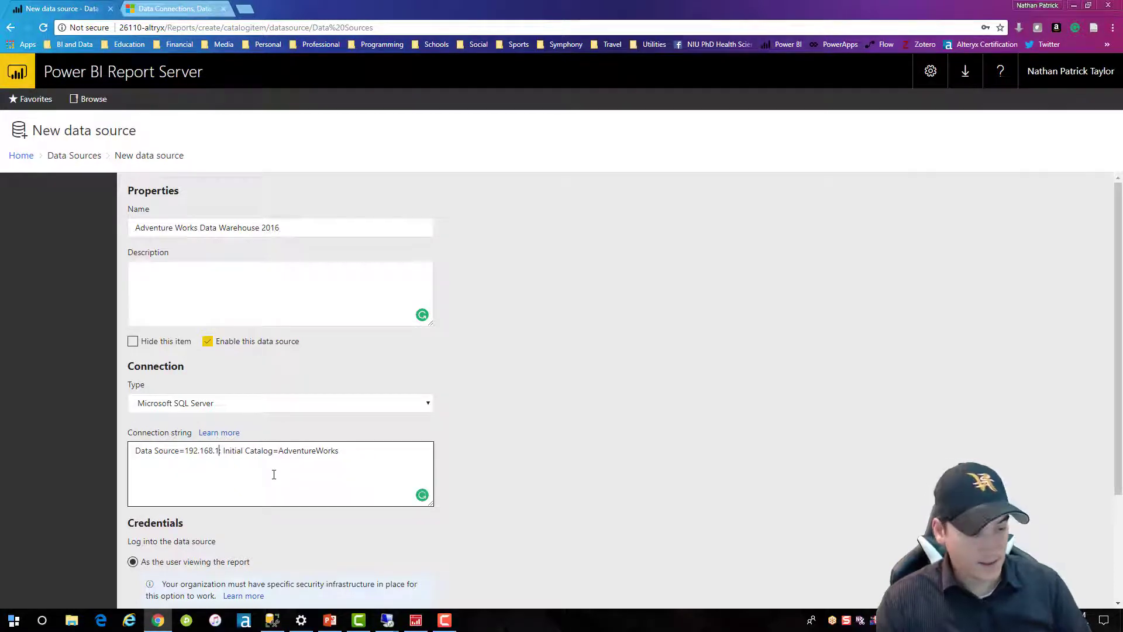
pyautogui.write('.58\\')
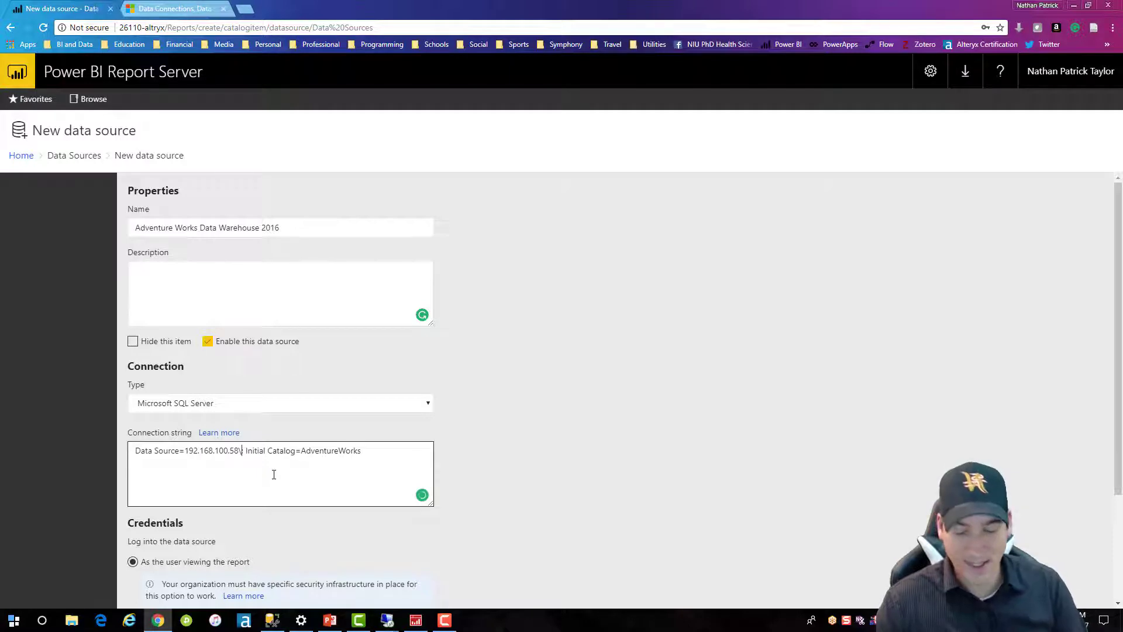
pyautogui.write('SQL201')
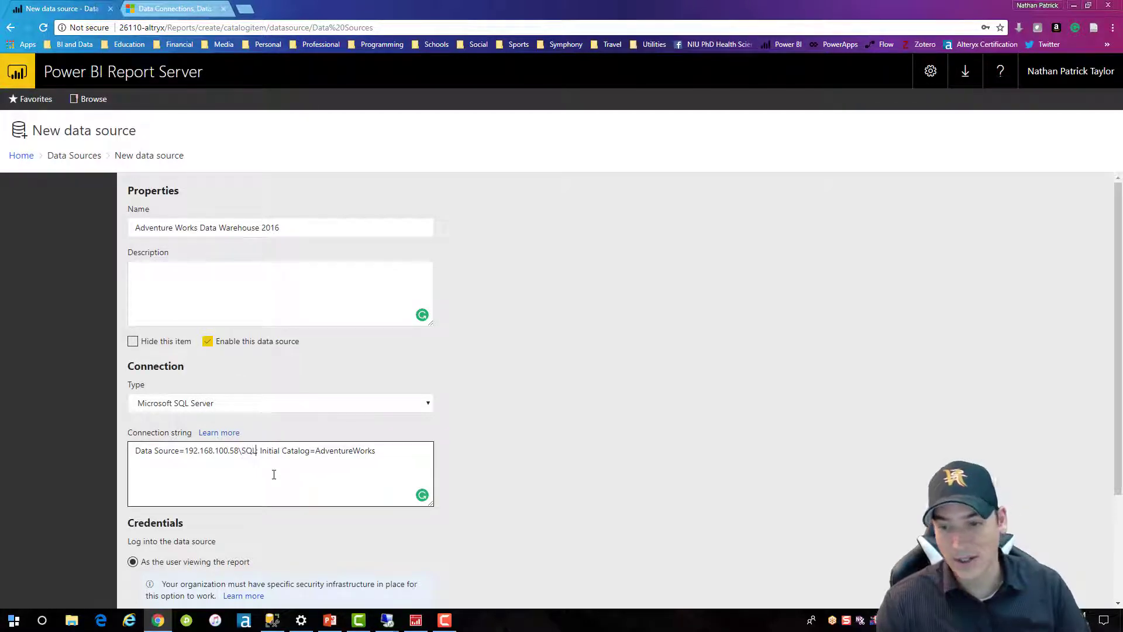
pyautogui.write('6')
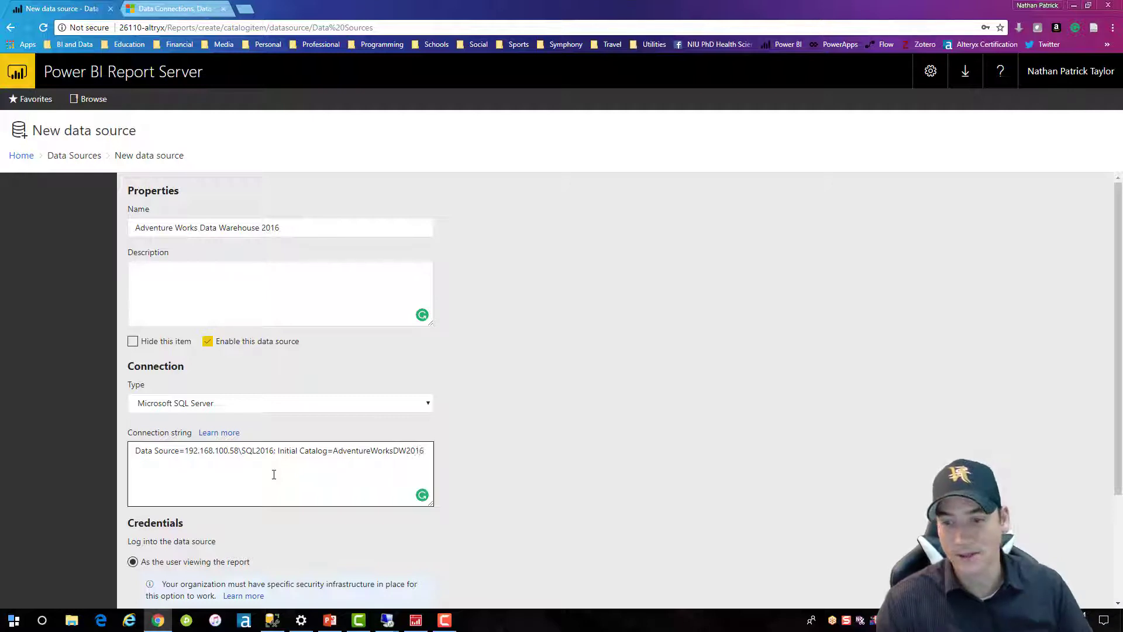
# Step: Set the data source to log in using the following credentials, with the type Database user name and password
pyautogui.scroll(-2, 494, 431)
pyautogui.scroll(-1, 494, 434)
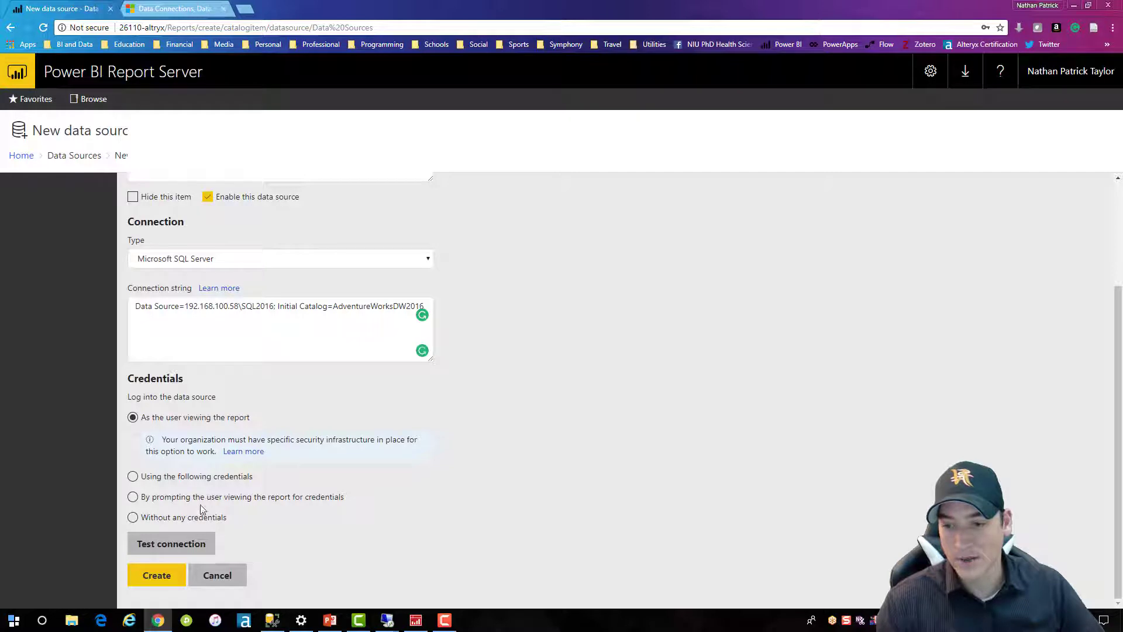
pyautogui.click(133, 476)
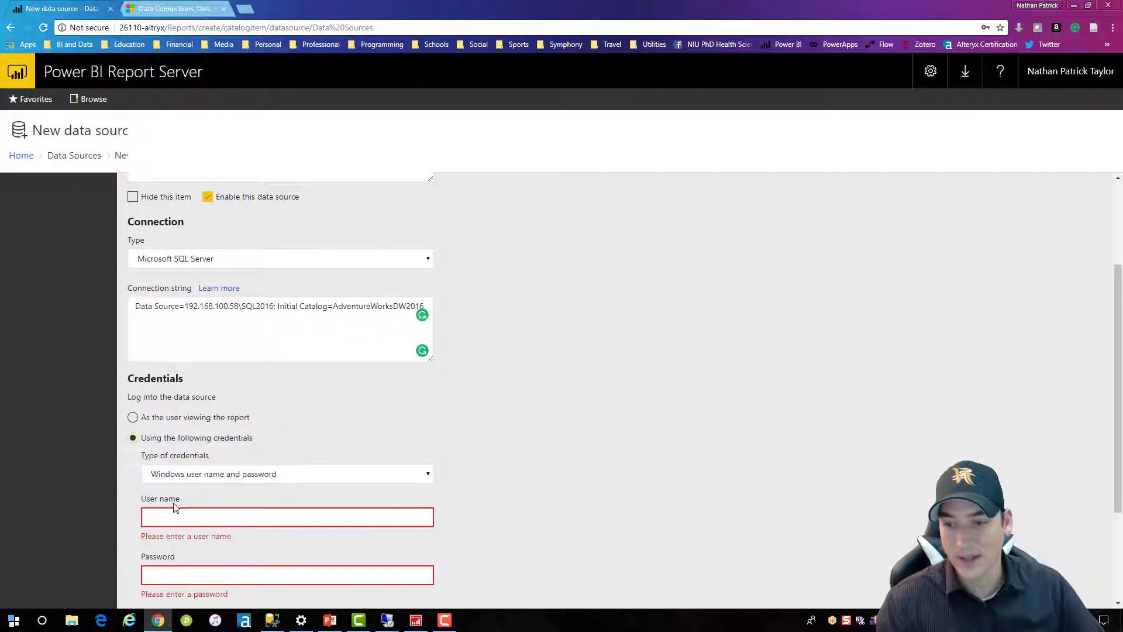
pyautogui.click(420, 474)
pyautogui.click(295, 502)
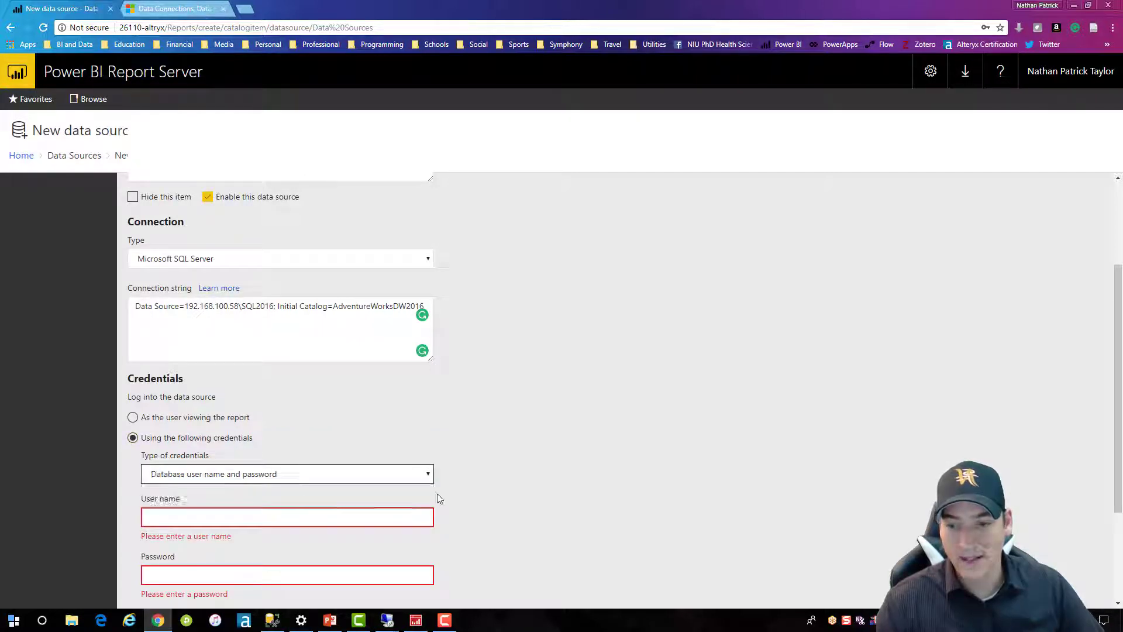
# Step: Enter crystalrpt as the database user name and fill in the account password
pyautogui.scroll(-1, 544, 481)
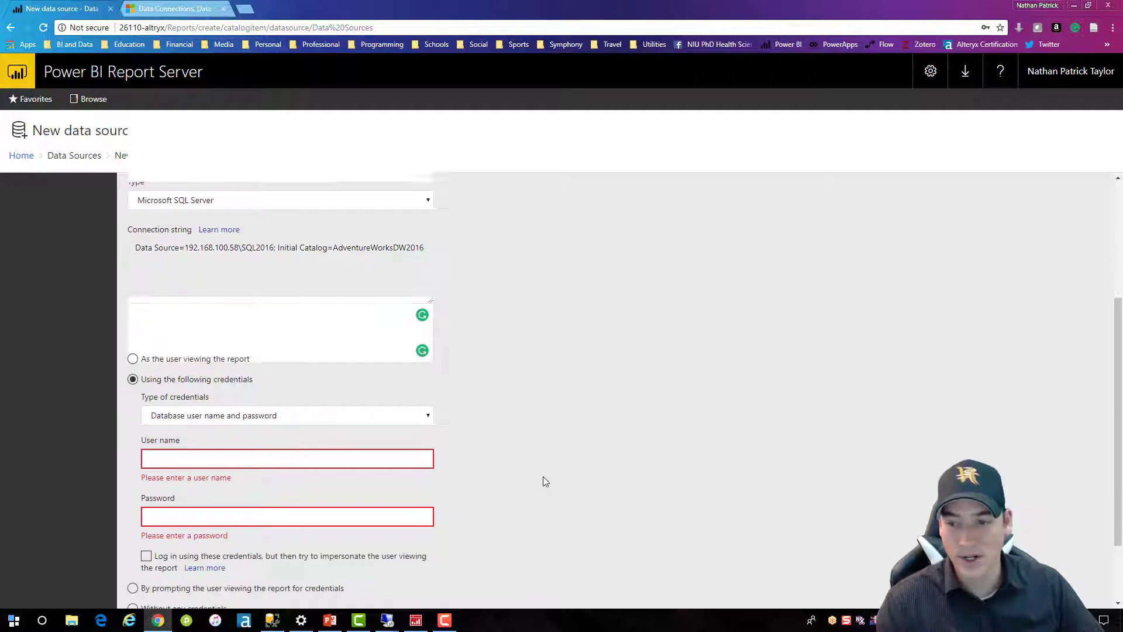
pyautogui.scroll(-1, 544, 480)
pyautogui.click(361, 402)
pyautogui.write('crystalrpt')
pyautogui.press('Tab')
pyautogui.write('•••••')
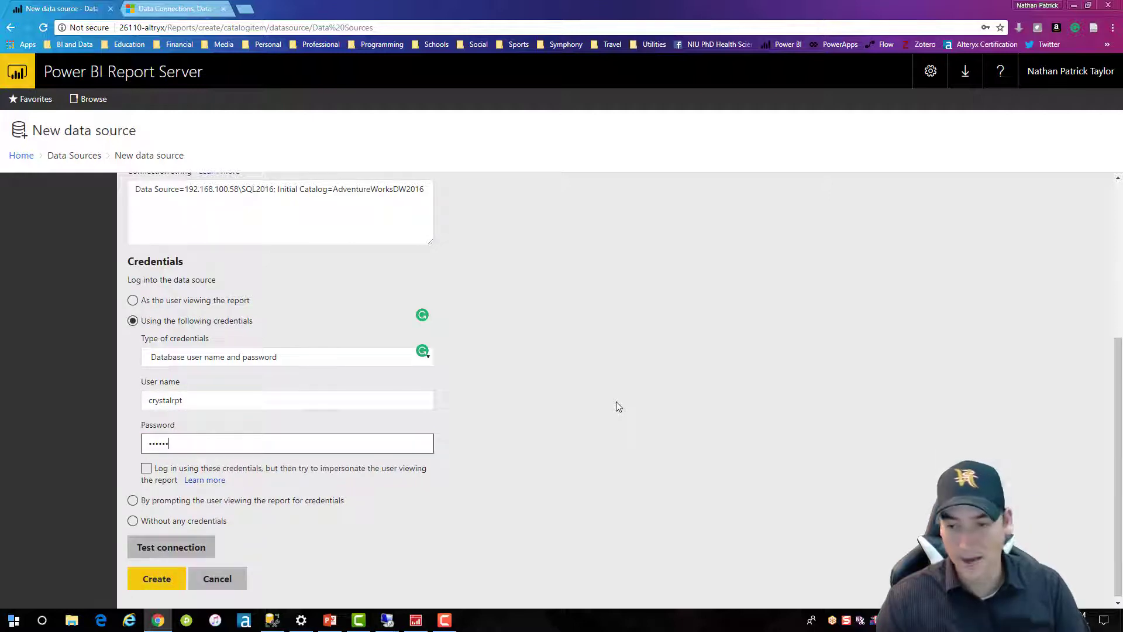
pyautogui.write('•')
# Step: Test the connection and create the data source
pyautogui.click(564, 436)
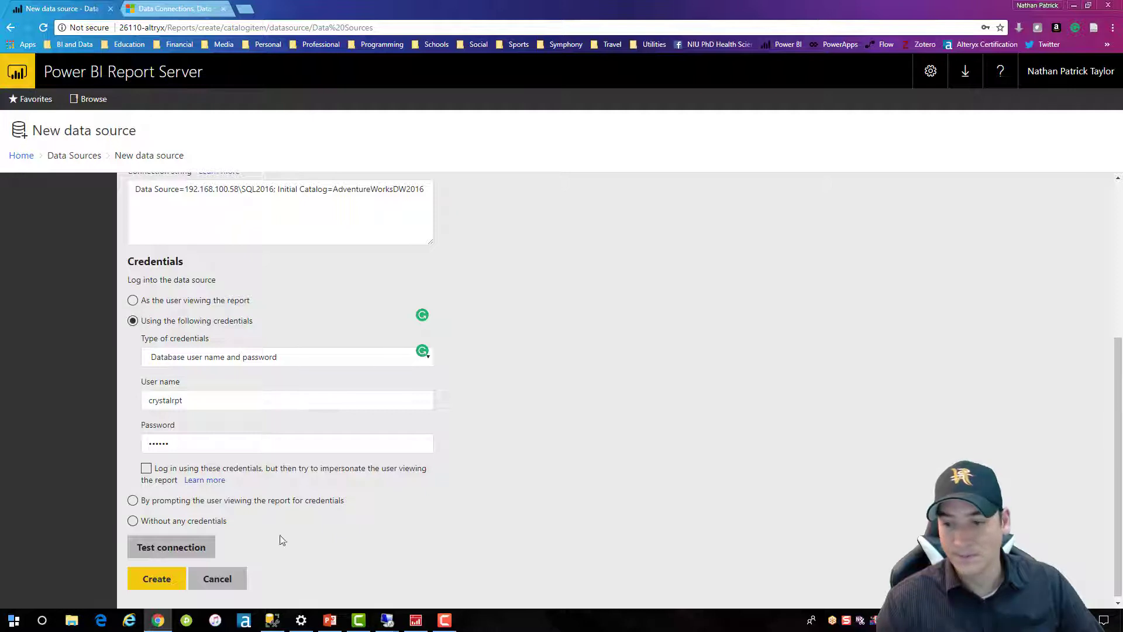
pyautogui.click(183, 549)
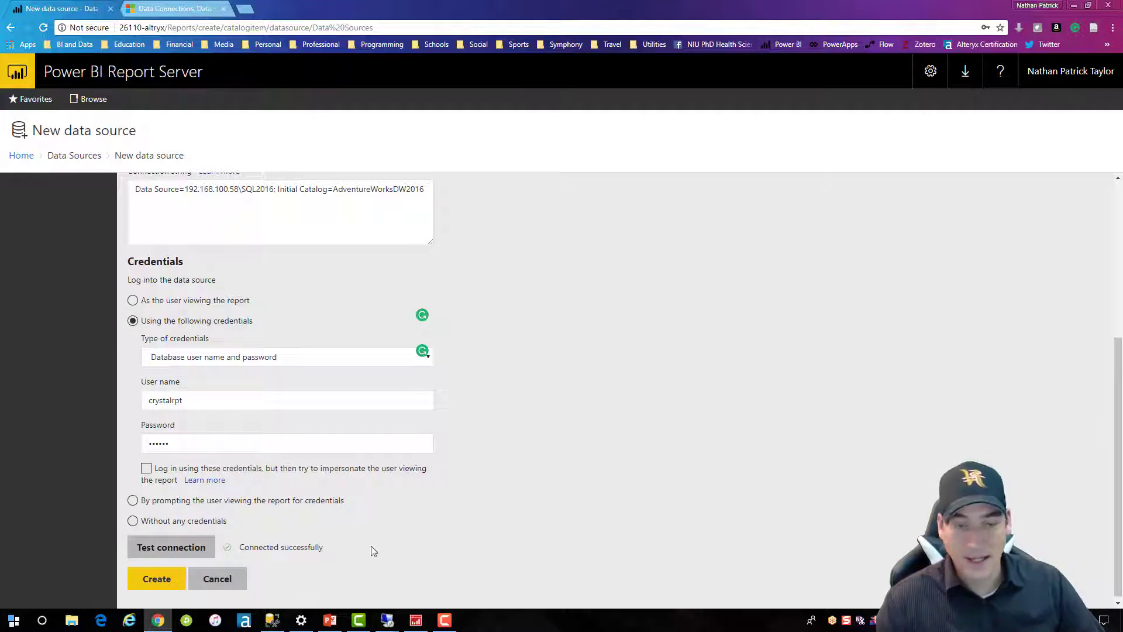
pyautogui.click(167, 587)
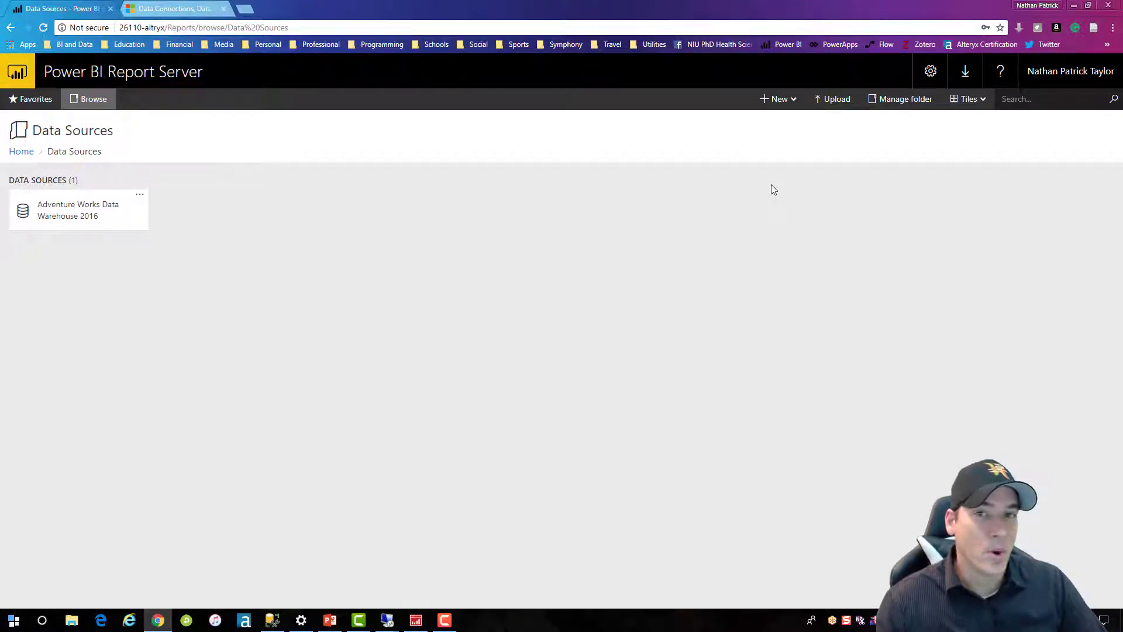
# Step: Open the Report Builder download page from the report server and view the download section
pyautogui.click(963, 78)
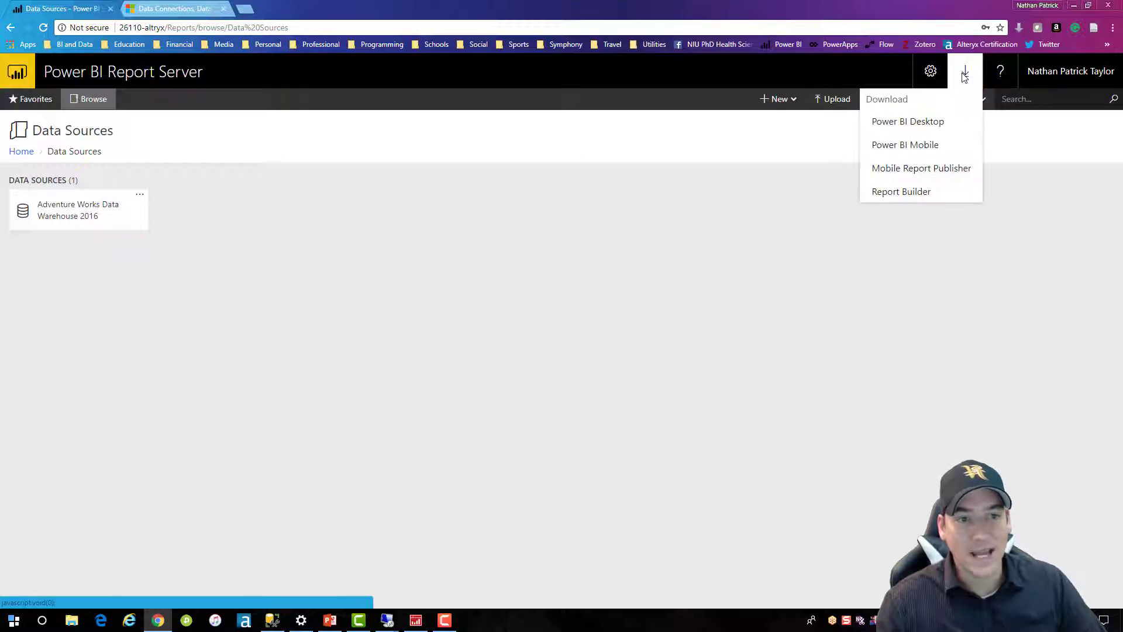
pyautogui.click(903, 193)
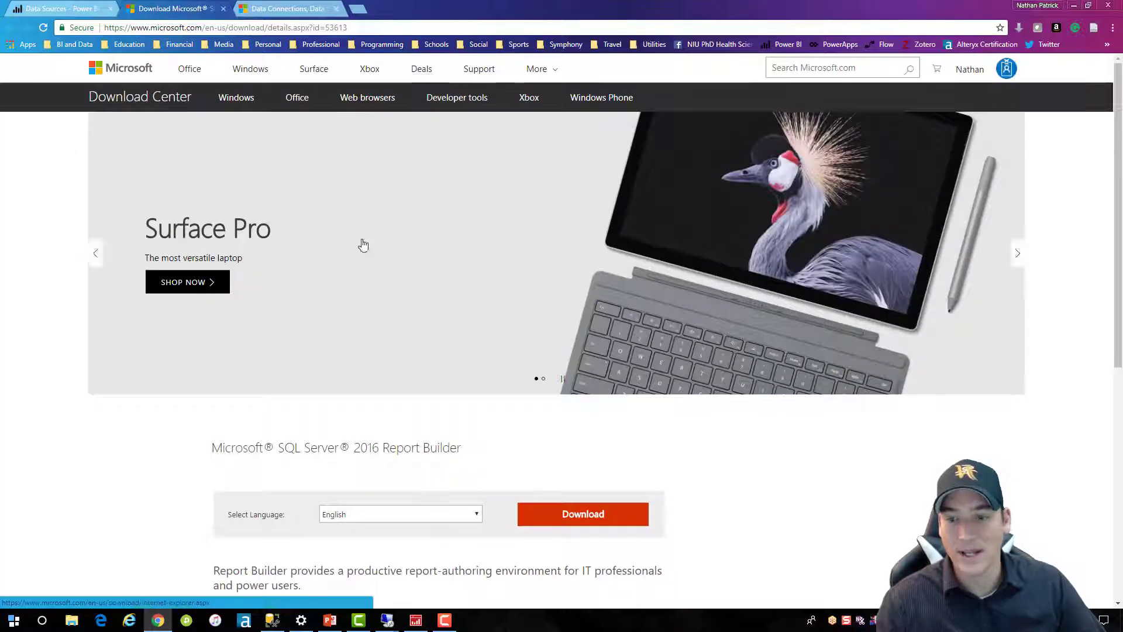
pyautogui.scroll(-3, 349, 352)
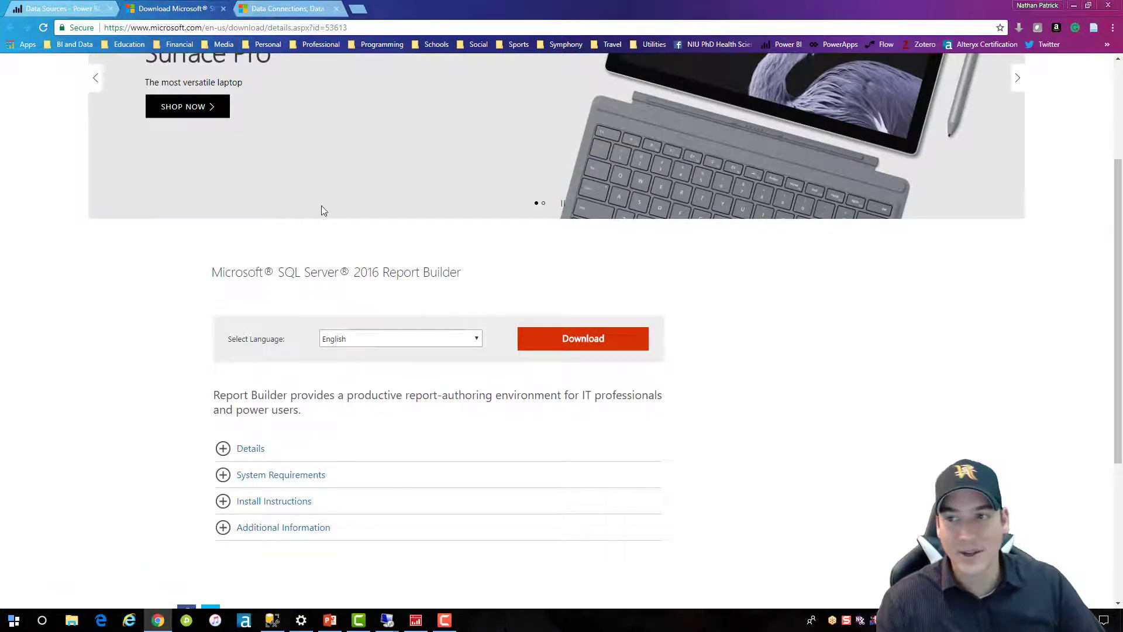
# Step: Launch the installed Report Builder application
pyautogui.click(25, 622)
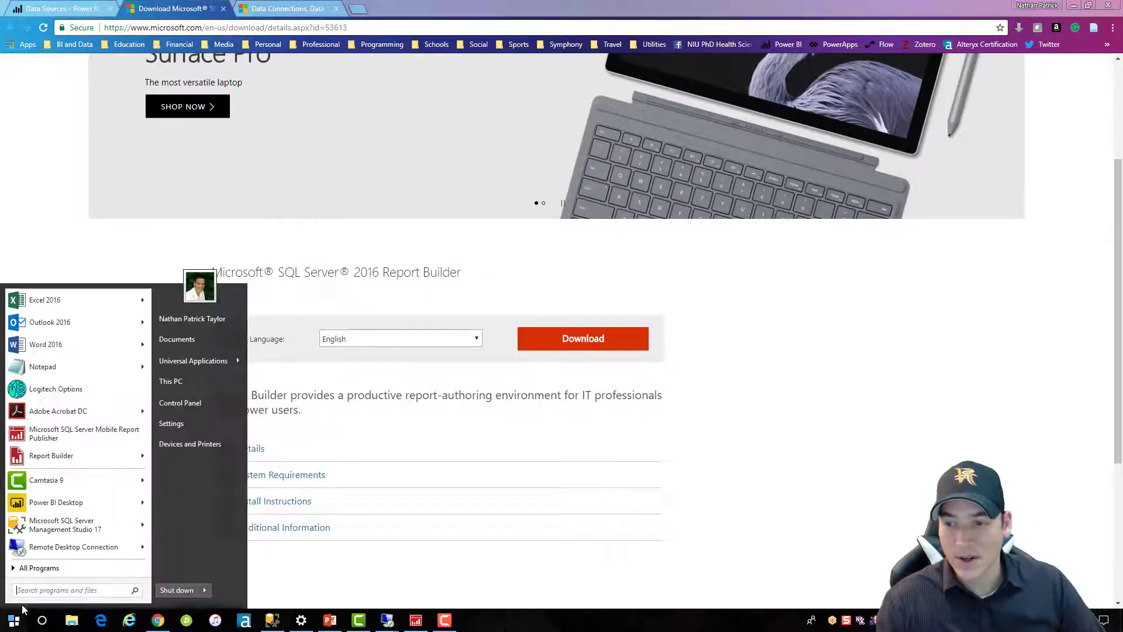
pyautogui.click(59, 459)
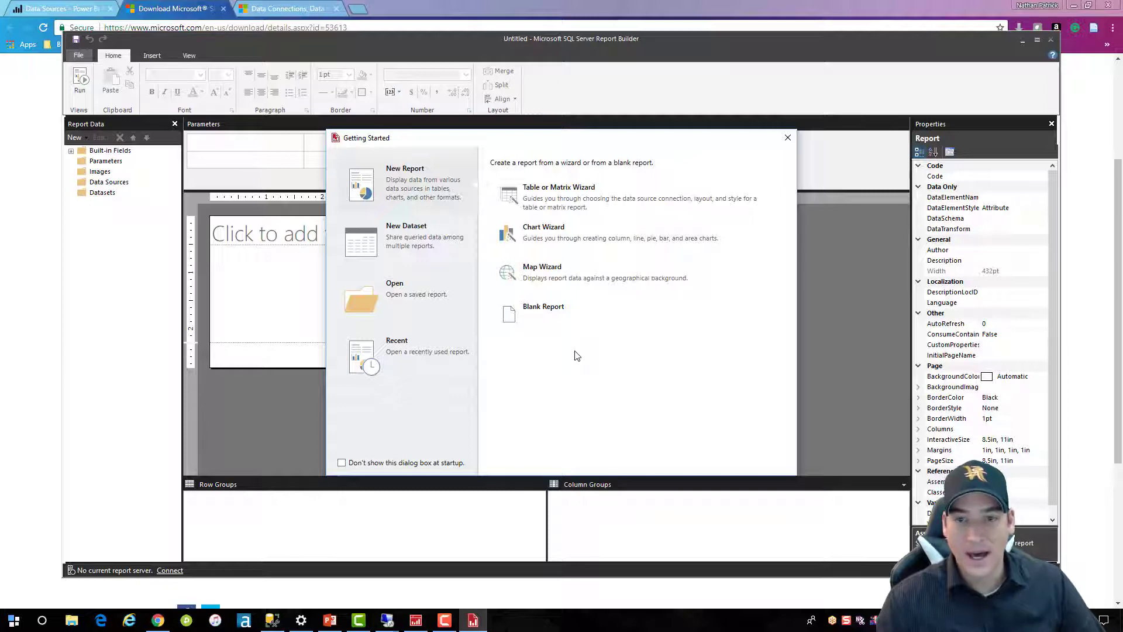
# Step: Choose to create a new shared dataset
pyautogui.click(389, 235)
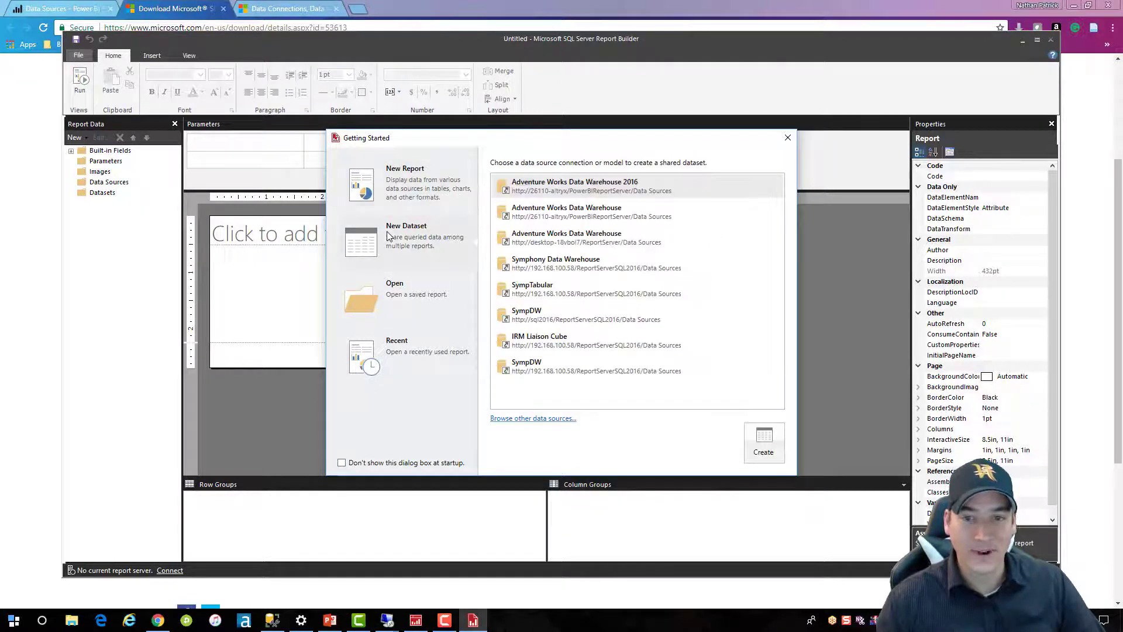
# Step: Check the report server's web address and its new item types in the browser, and return to Report Builder
pyautogui.click(60, 10)
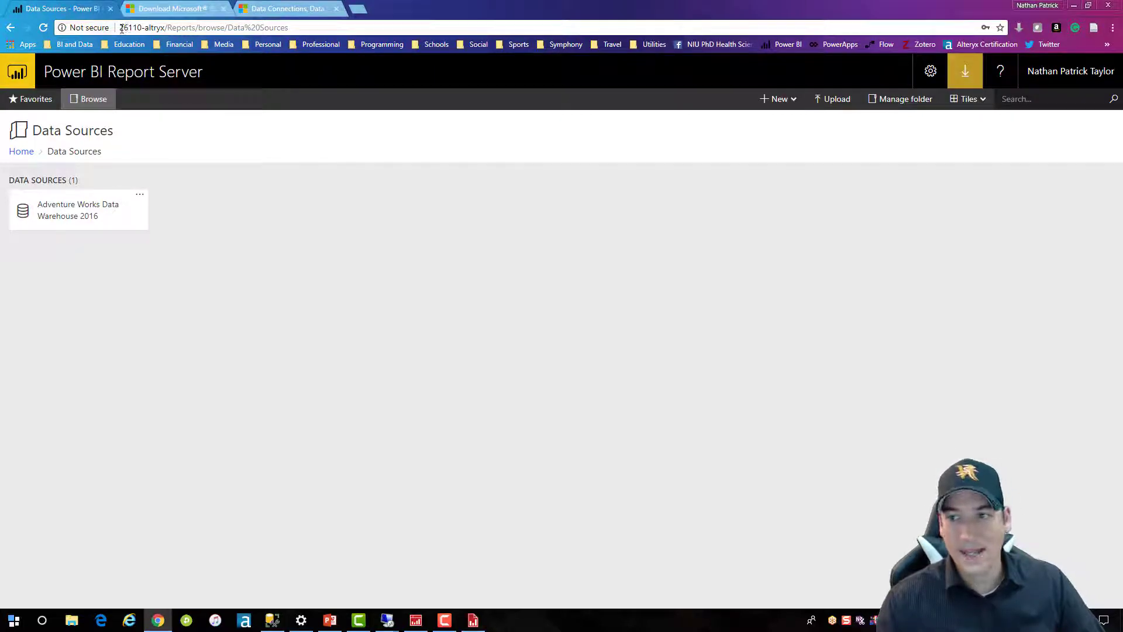
pyautogui.moveTo(121, 27); pyautogui.dragTo(197, 27)
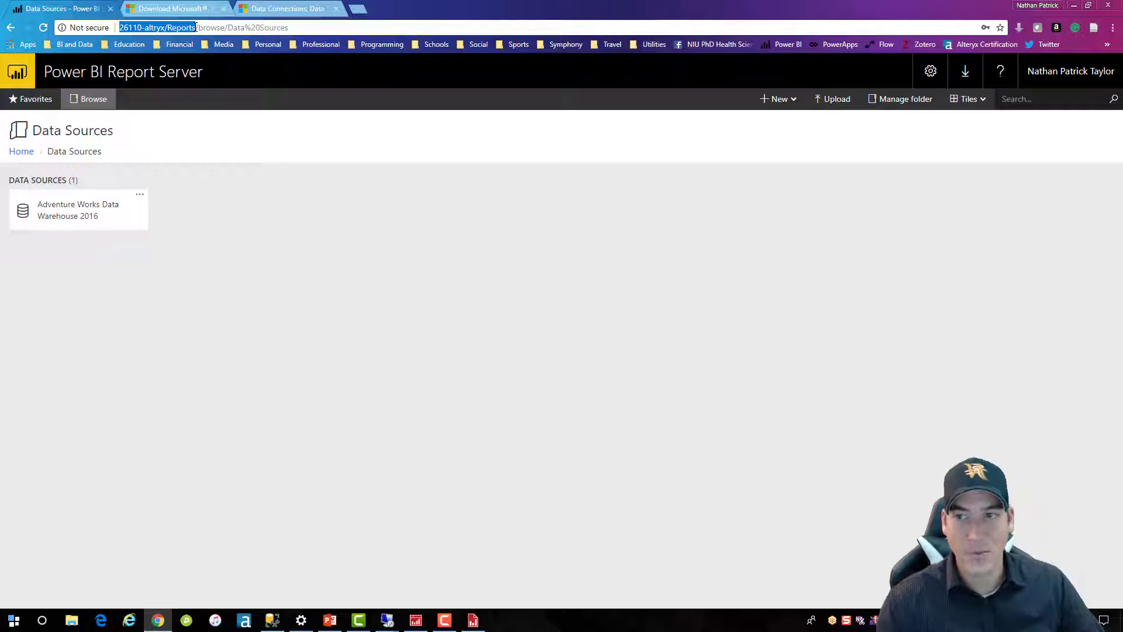
pyautogui.click(335, 381)
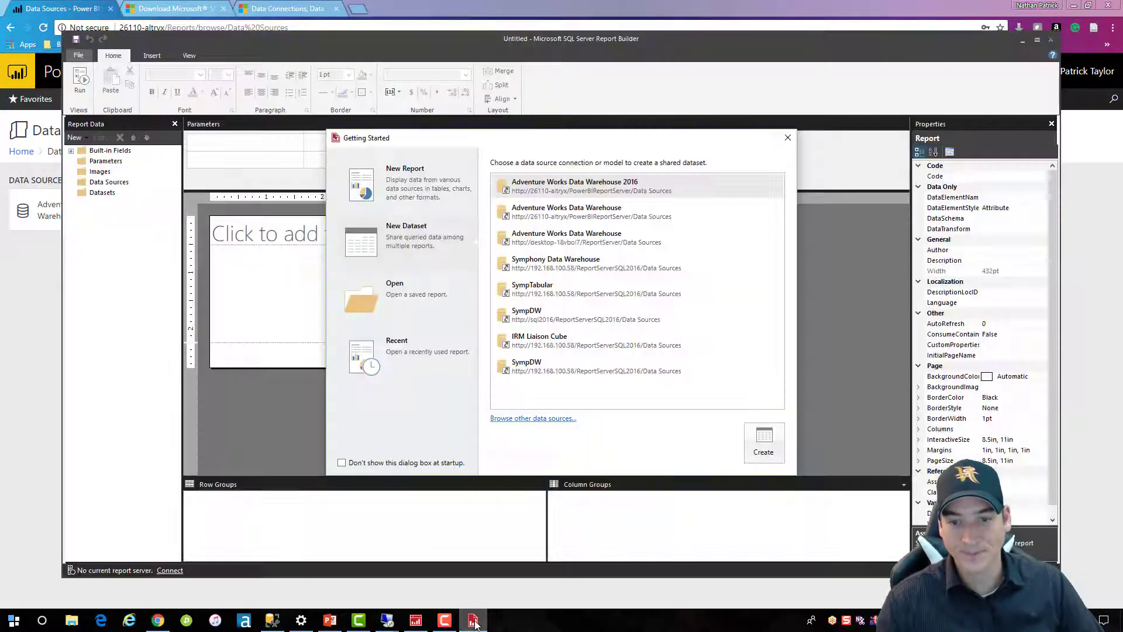
pyautogui.click(473, 619)
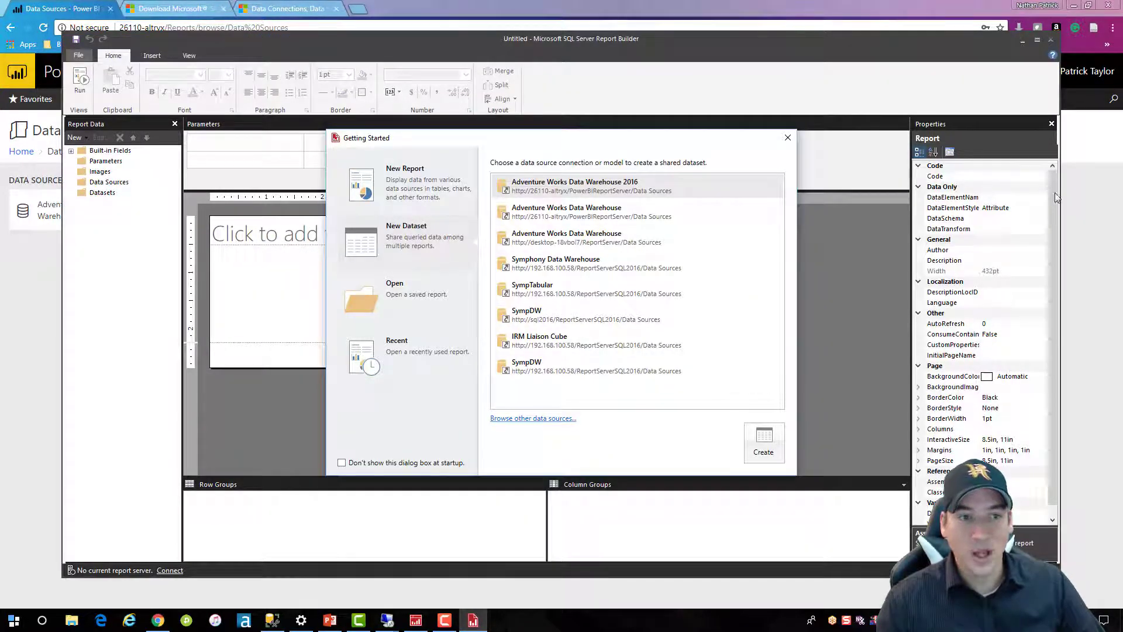
pyautogui.click(1087, 194)
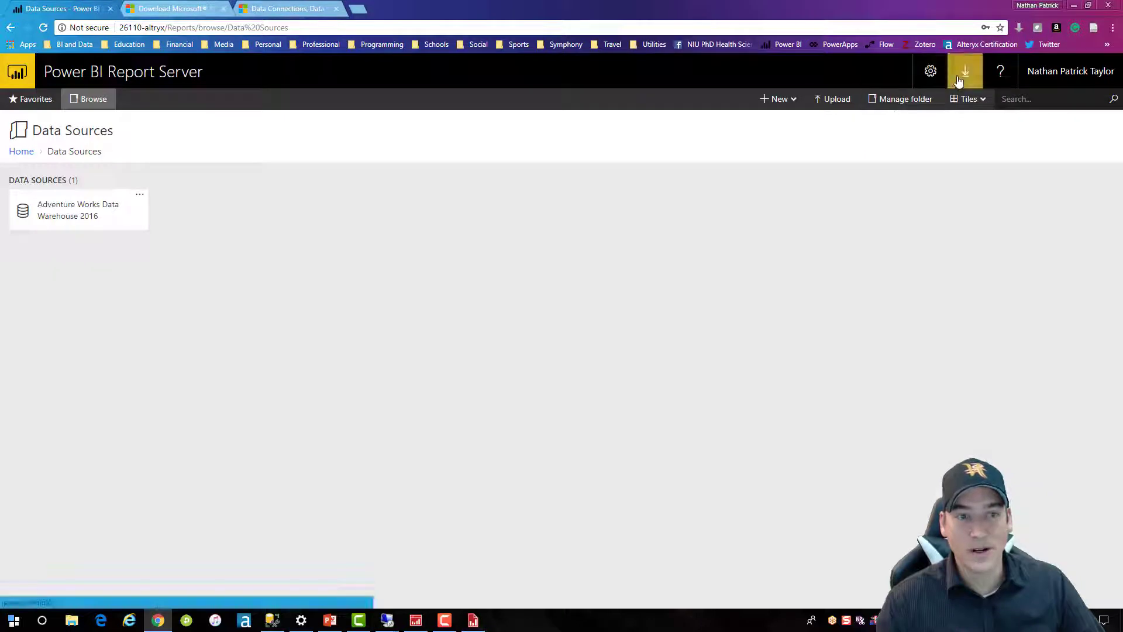
pyautogui.click(784, 105)
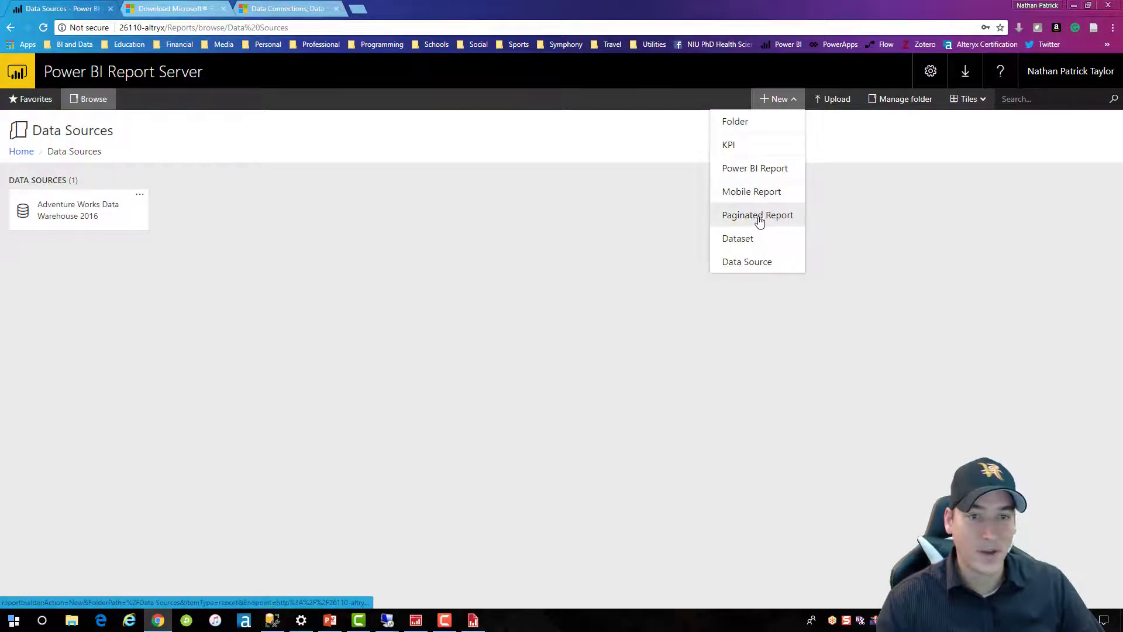
pyautogui.click(479, 262)
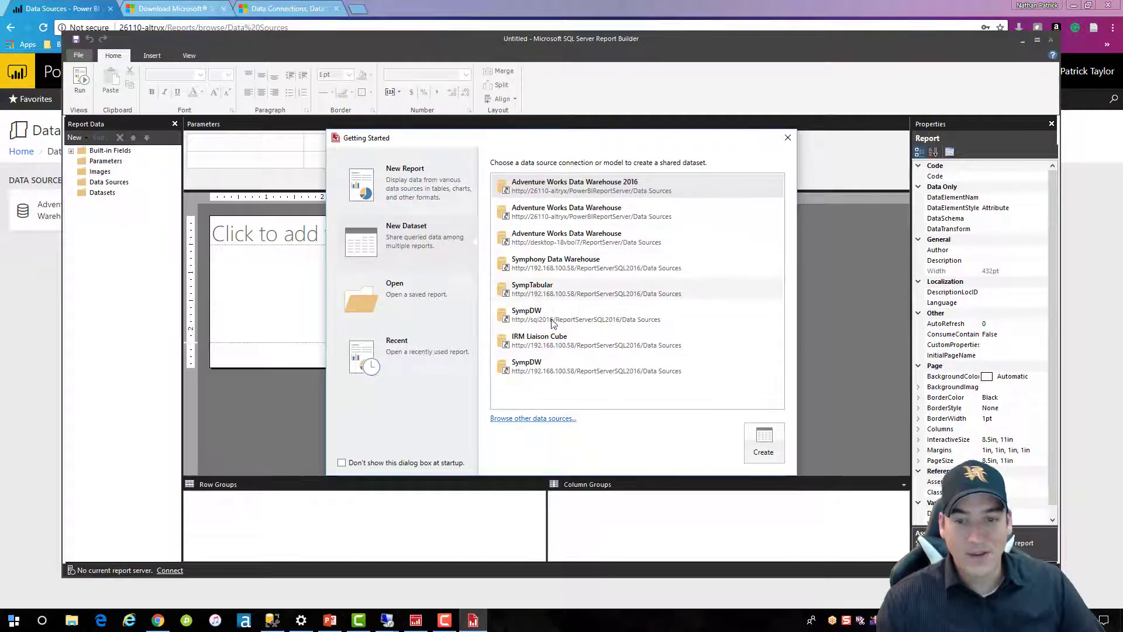
pyautogui.click(514, 420)
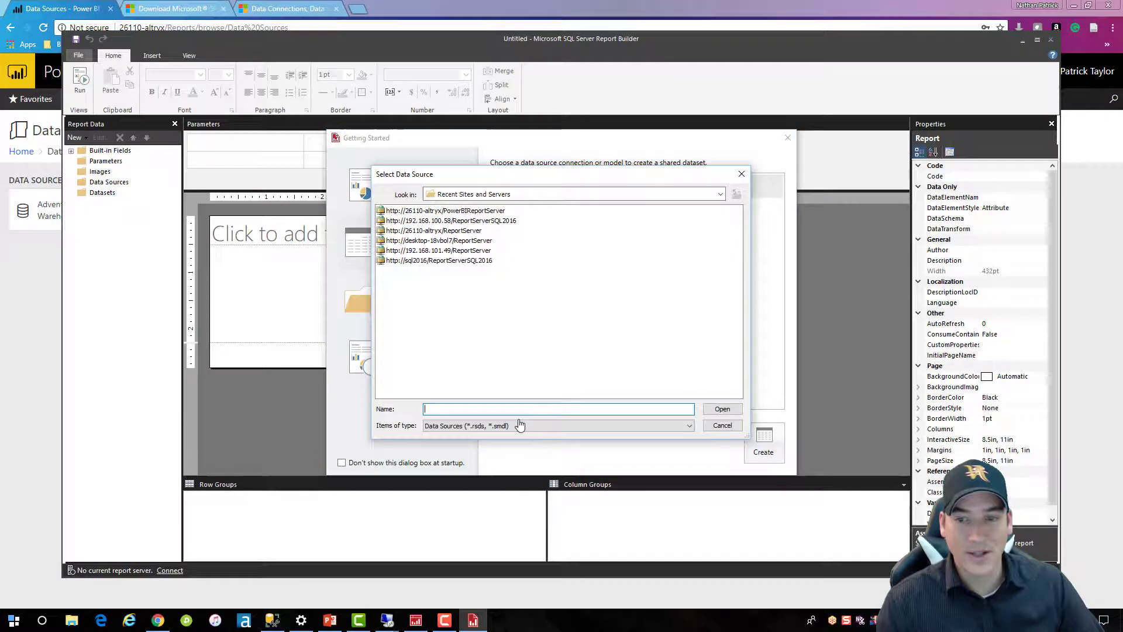
pyautogui.click(438, 211)
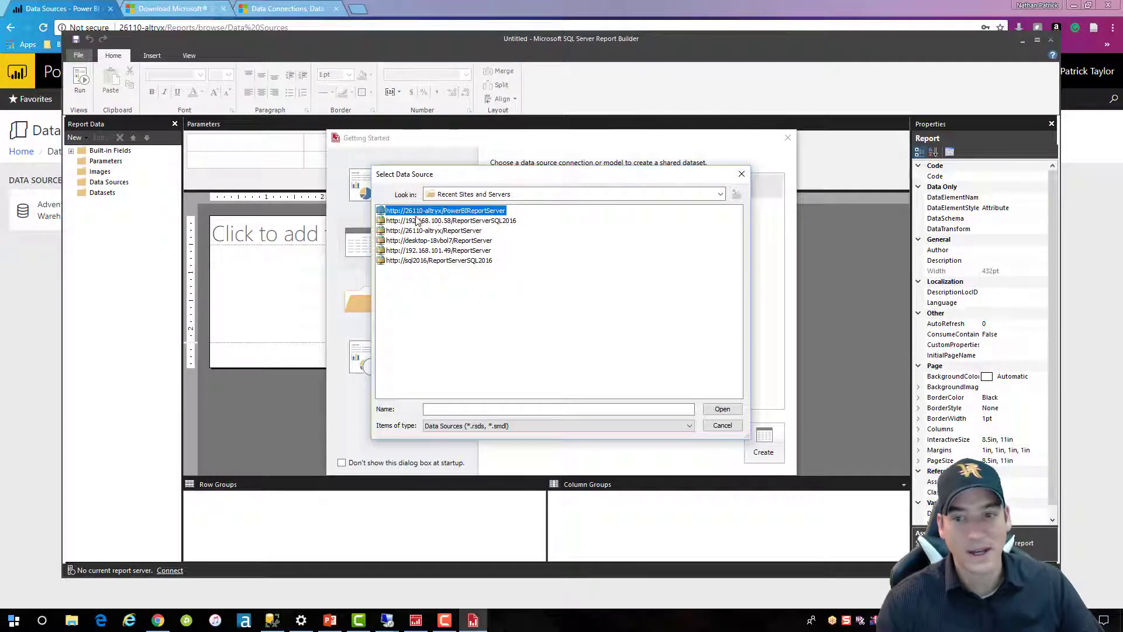
pyautogui.click(721, 409)
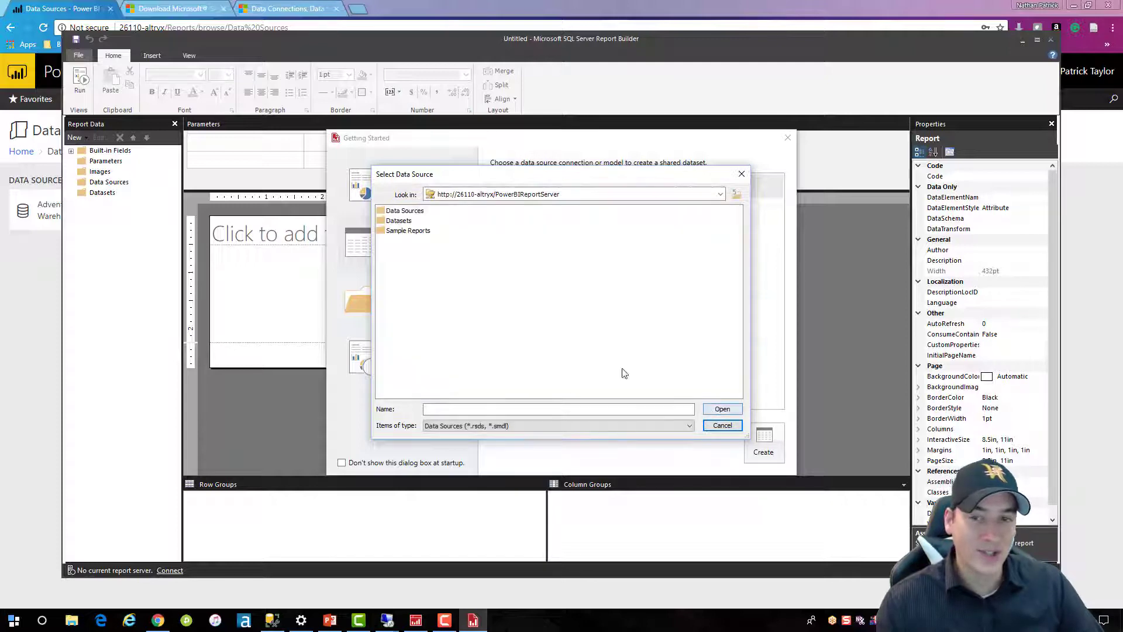
pyautogui.doubleClick(408, 212)
pyautogui.click(419, 214)
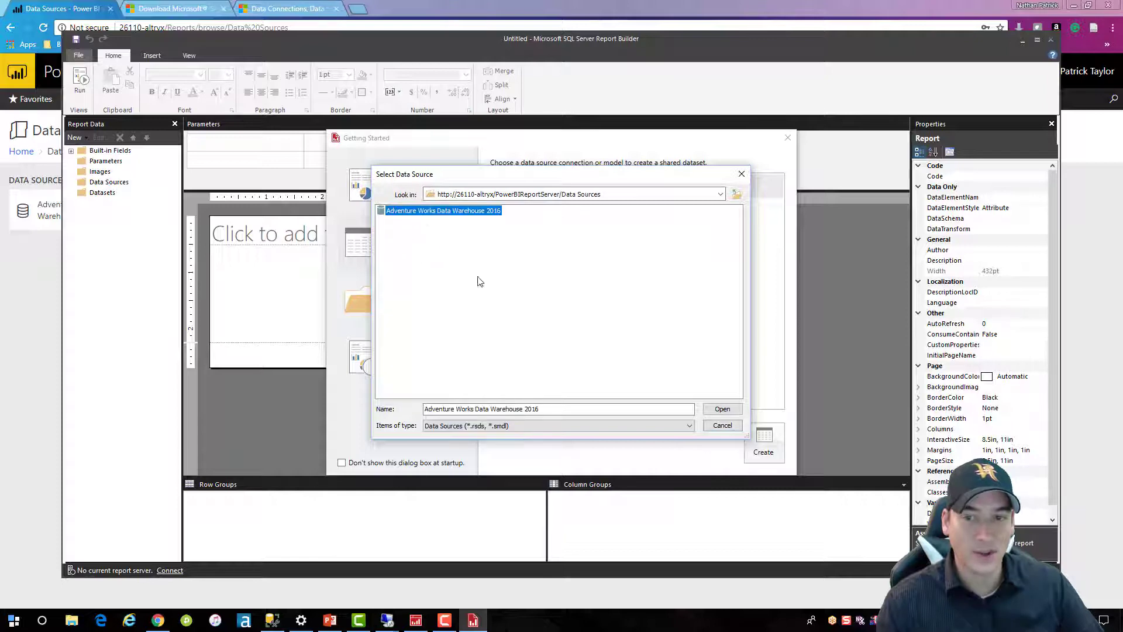
pyautogui.click(721, 410)
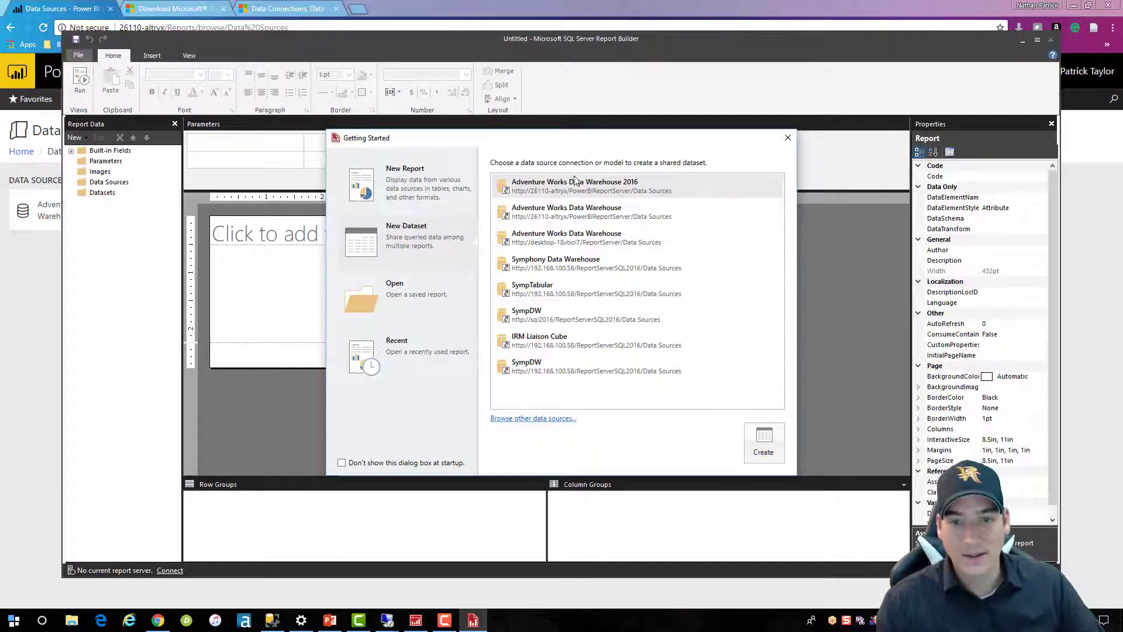
pyautogui.click(756, 448)
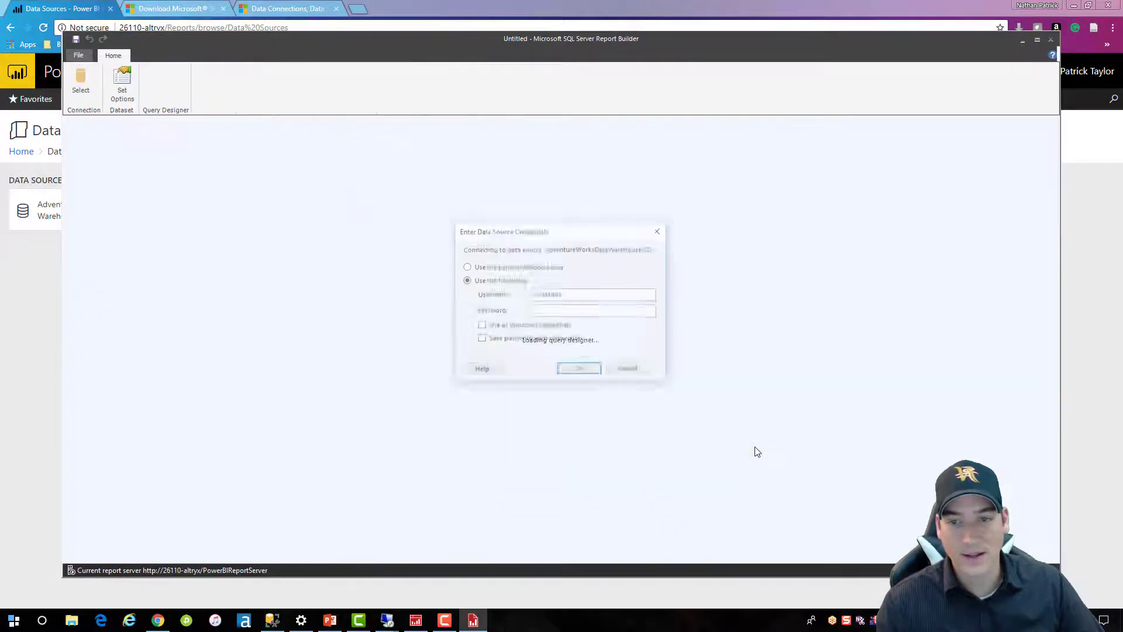
# Step: Fill in the data source account password, save it with the connection and connect
pyautogui.click(582, 314)
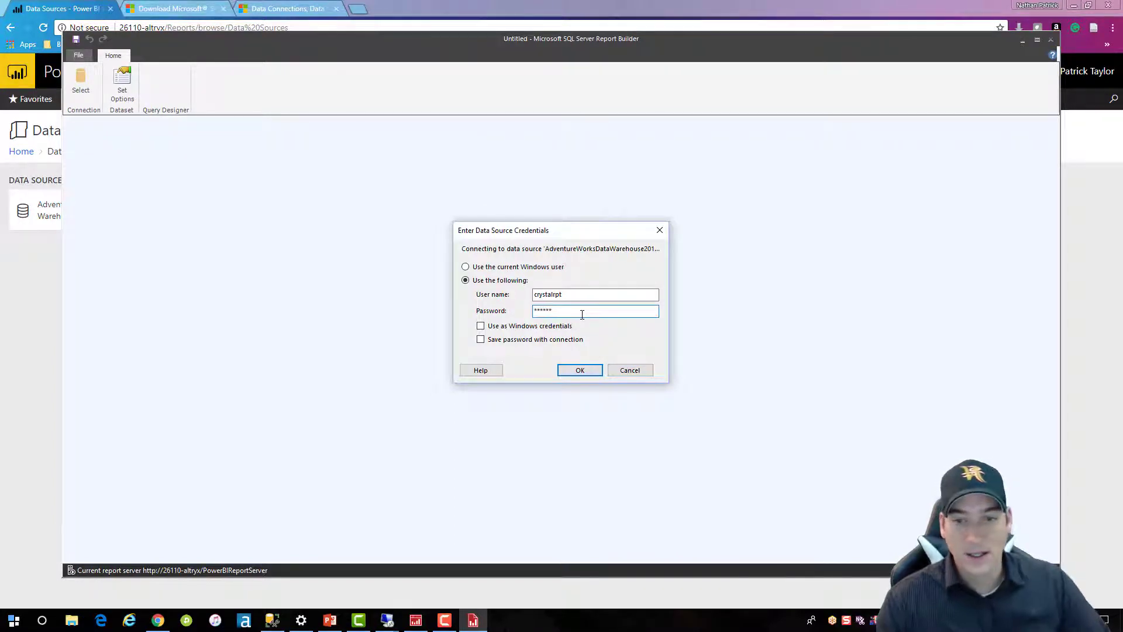
pyautogui.click(568, 339)
pyautogui.click(593, 373)
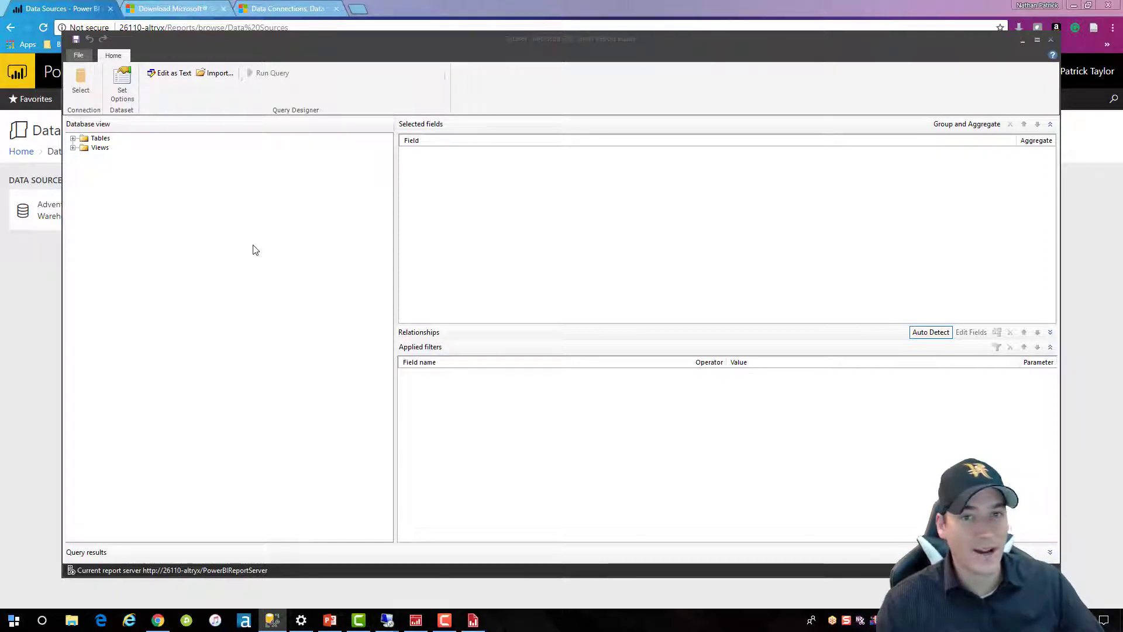
# Step: Switch to text editing and enter the FactInternetSales query joined to DimProduct and DimDate where CalendarYear = 2013, enlarging the query pane
pyautogui.click(172, 76)
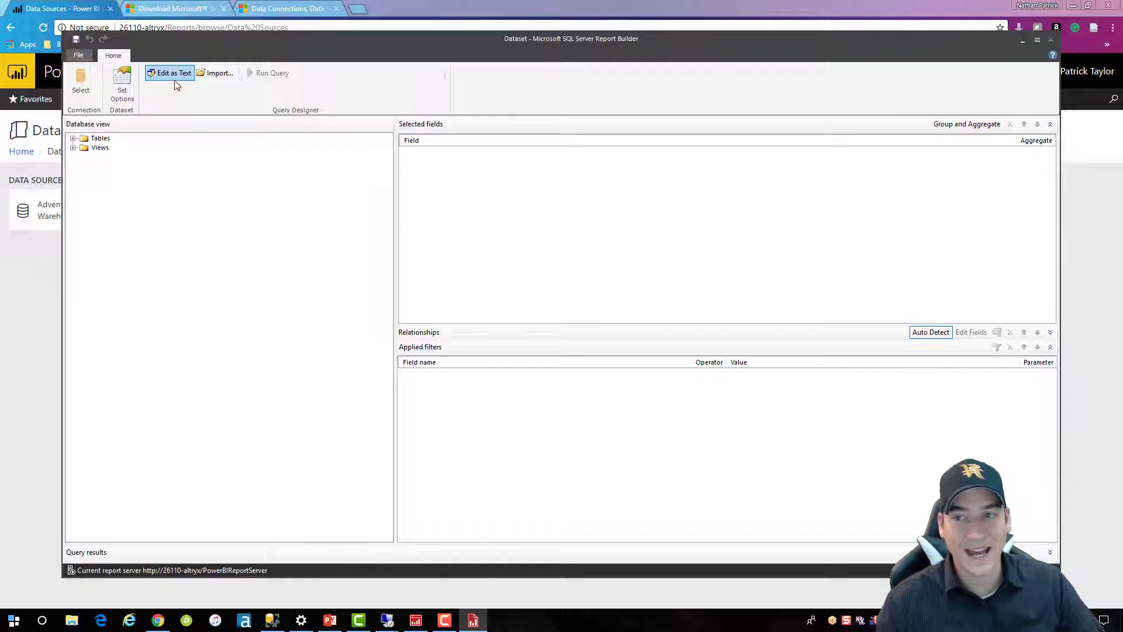
pyautogui.click(174, 75)
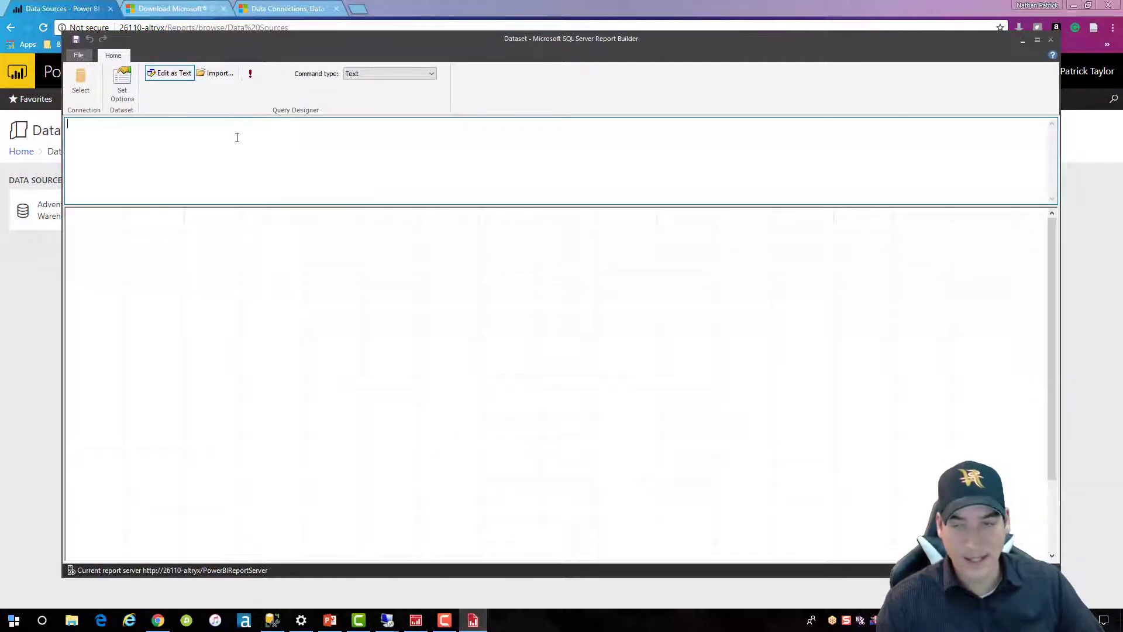
pyautogui.write('SELECT        FactInternetSales.ProductKey, FactInternetSales.OrderDateKey, FactInternetSales.DueDateKey, FactInternetSales.ShipDateKey, FactInternetSales.CustomerKey, FactInternetSales.PromotionKey,                           FactInternetSales.CurrencyKey, FactInternetSales.SalesTerritoryKey, FactInternetSales.SalesOrderNumber, FactInternetSales.SalesOrderLineNumber, FactInternetSales.OrderQuantity, FactInternetSales.SalesAmount,                           DimProduct.EnglishProductName, DimDate.EnglishMonthName, DimDate.CalendarYear FROM            FactInternetSales INNER JOIN                          DimProduct ON FactInternetSales.ProductKey = DimProduct.ProductKey INNER JOIN                          DimDate ON FactInternetSales.OrderDateKey = DimDate.DateKey -- In a production environment, this would be a parameter WHERE DimDate.CalendarYear = 2013')
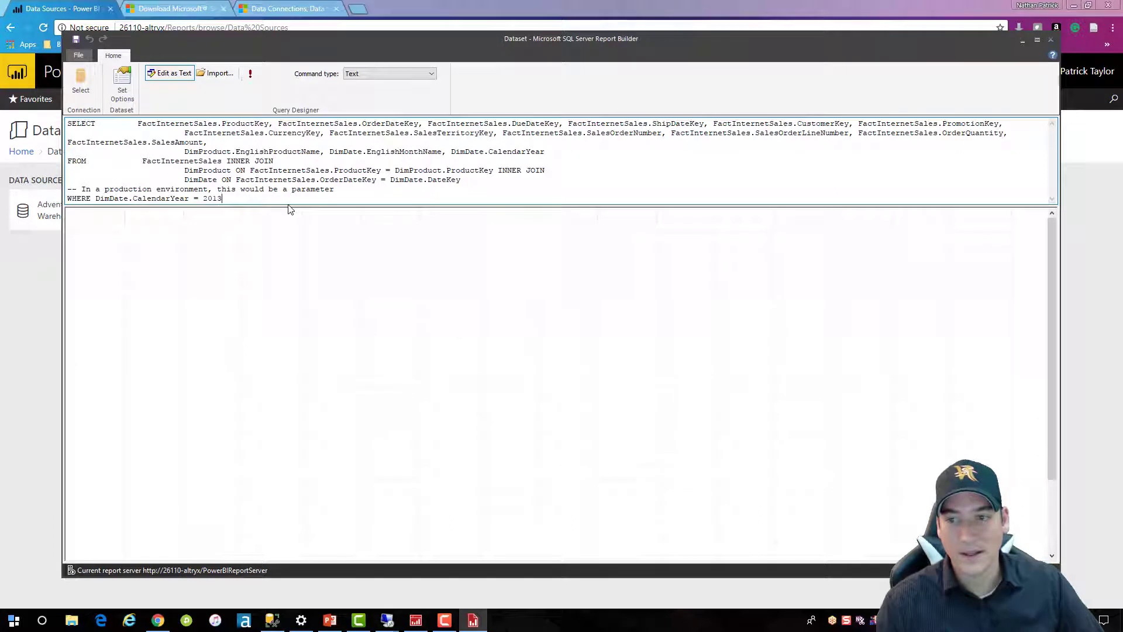
pyautogui.moveTo(288, 208); pyautogui.dragTo(293, 232)
pyautogui.click(227, 198)
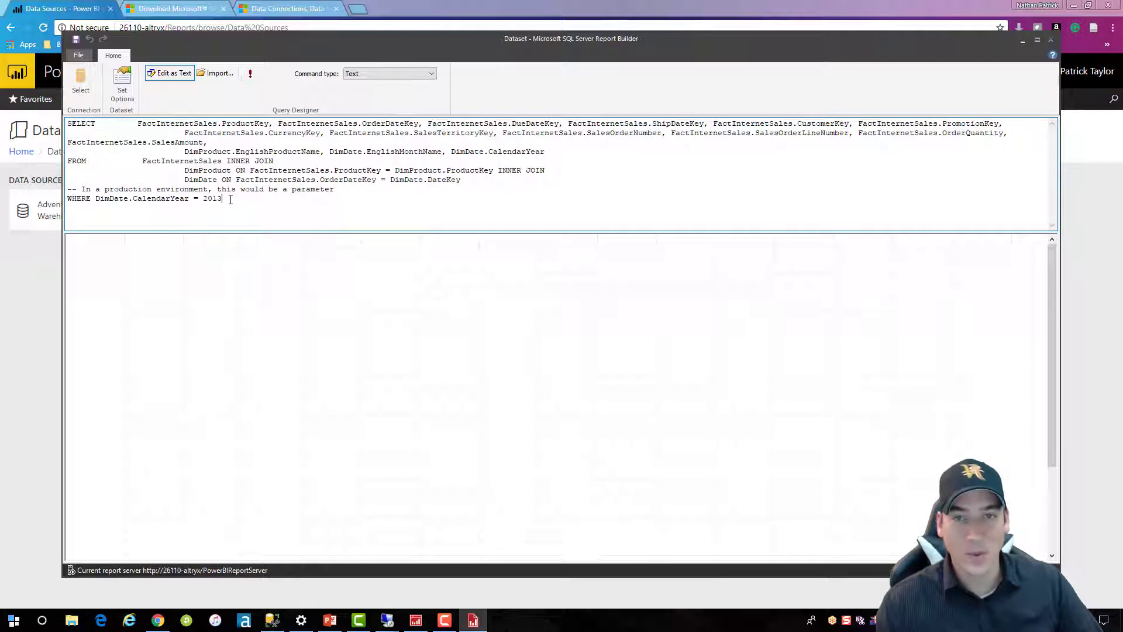
# Step: Review the query's parameter comment and SQL text, and run the query
pyautogui.moveTo(337, 190); pyautogui.dragTo(67, 188)
pyautogui.click(238, 198)
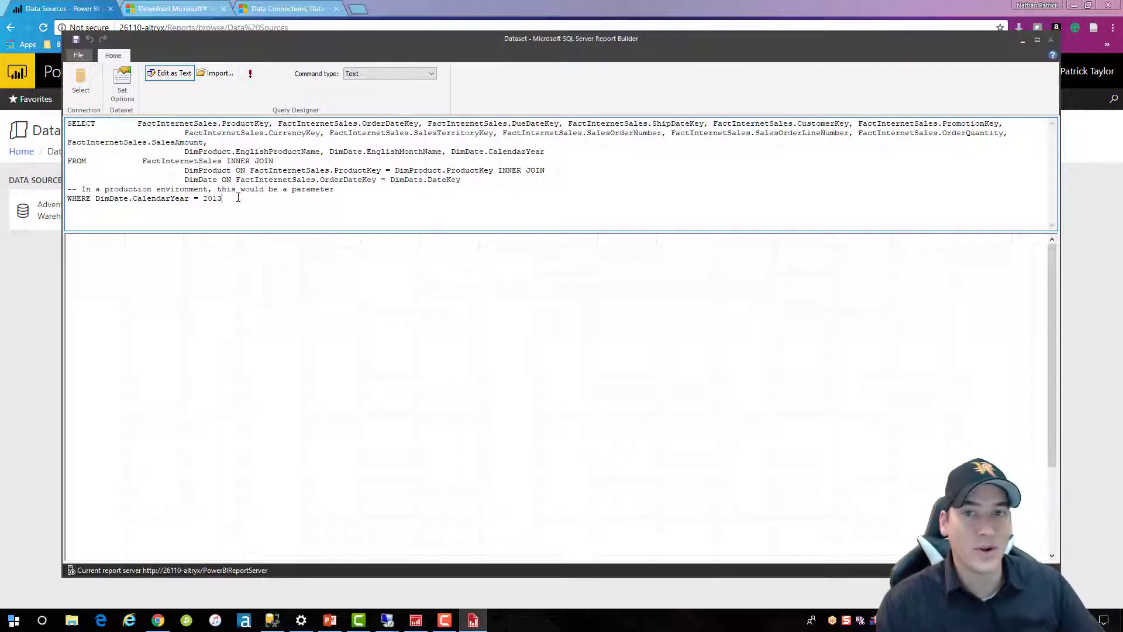
pyautogui.moveTo(238, 198); pyautogui.dragTo(57, 119)
pyautogui.click(311, 220)
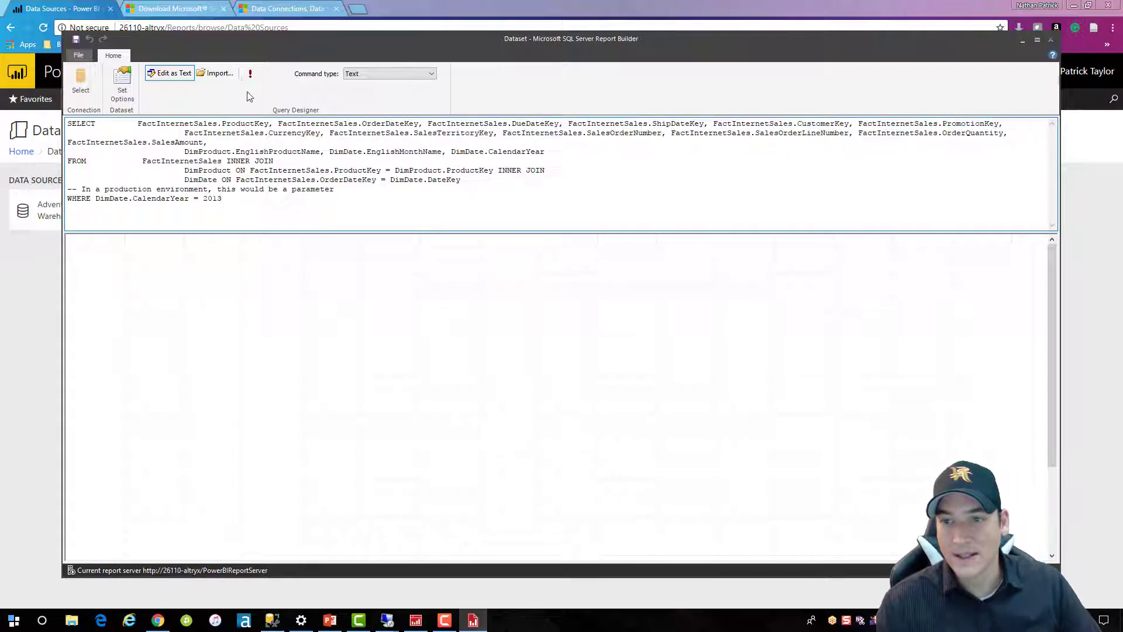
pyautogui.click(250, 74)
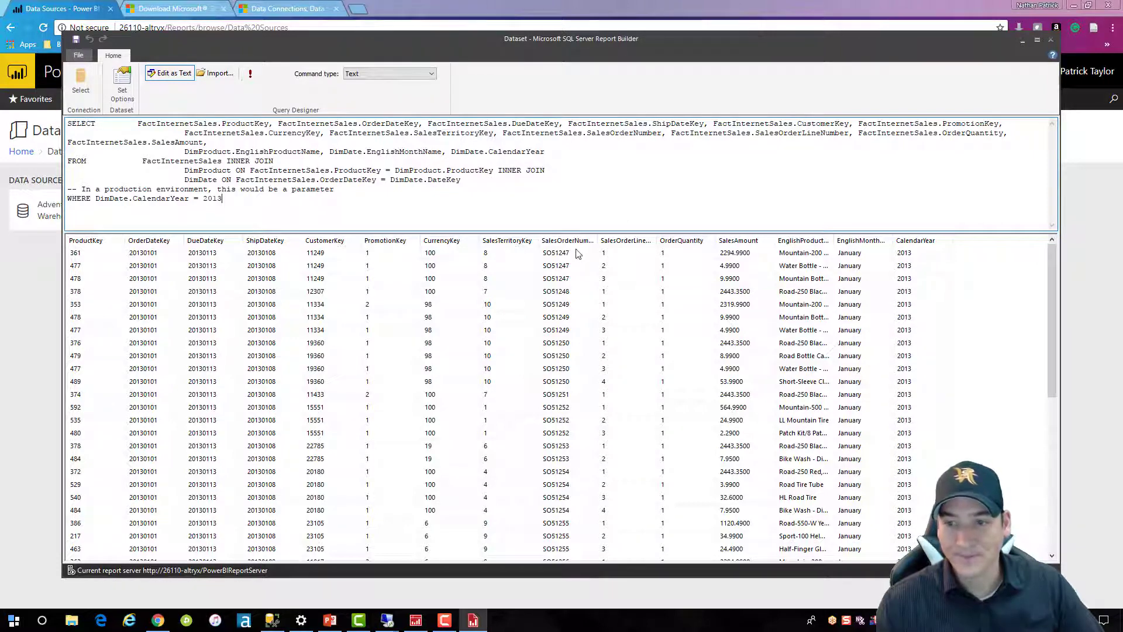
# Step: Start saving the dataset in the server's Datasets folder under the name Sample Internet Sales.rsd
pyautogui.click(76, 38)
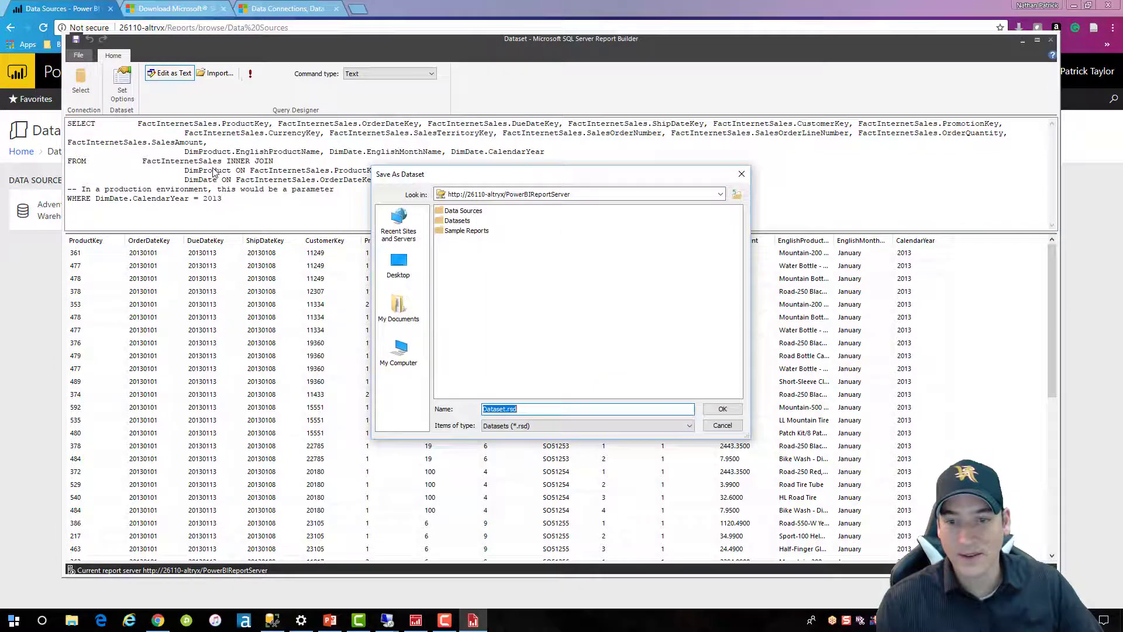
pyautogui.doubleClick(459, 221)
pyautogui.click(538, 409)
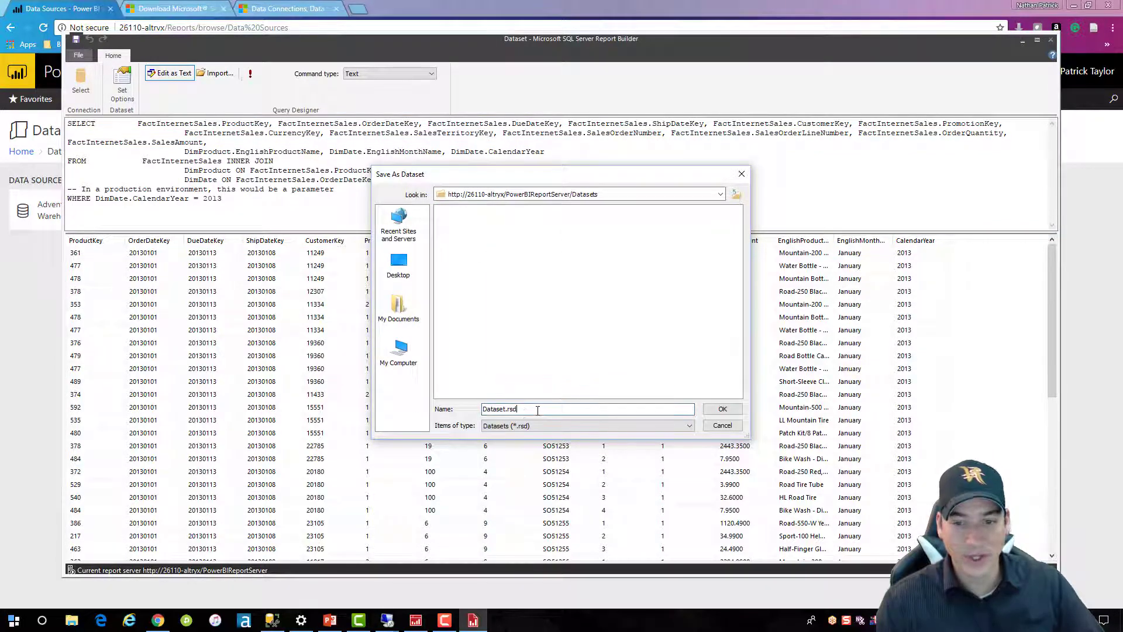
pyautogui.doubleClick(538, 410)
pyautogui.hotkey('shift', 'Left')
pyautogui.hotkey('shift', 'Left')
pyautogui.hotkey('shift', 'Left')
pyautogui.hotkey('shift', 'Left')
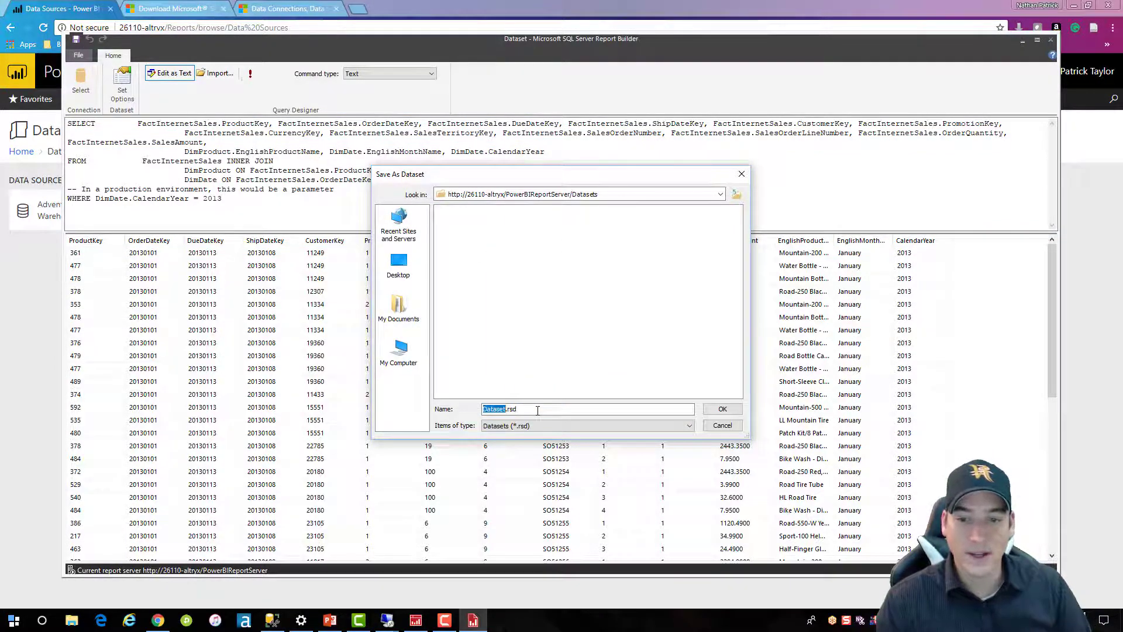
pyautogui.write('Sample')
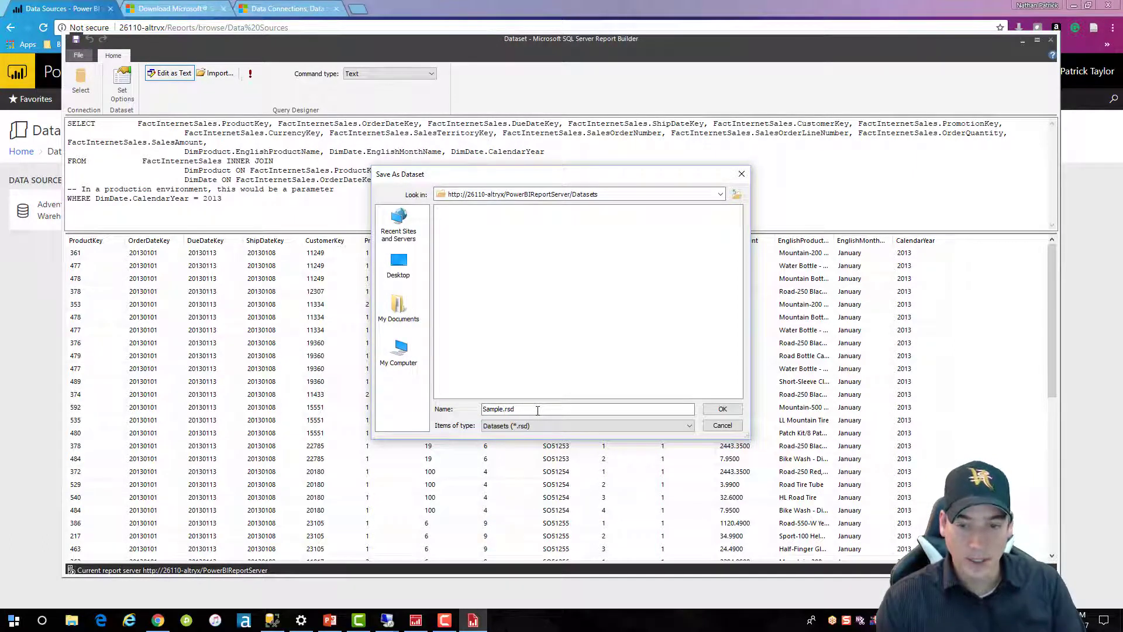
pyautogui.write(' Inter')
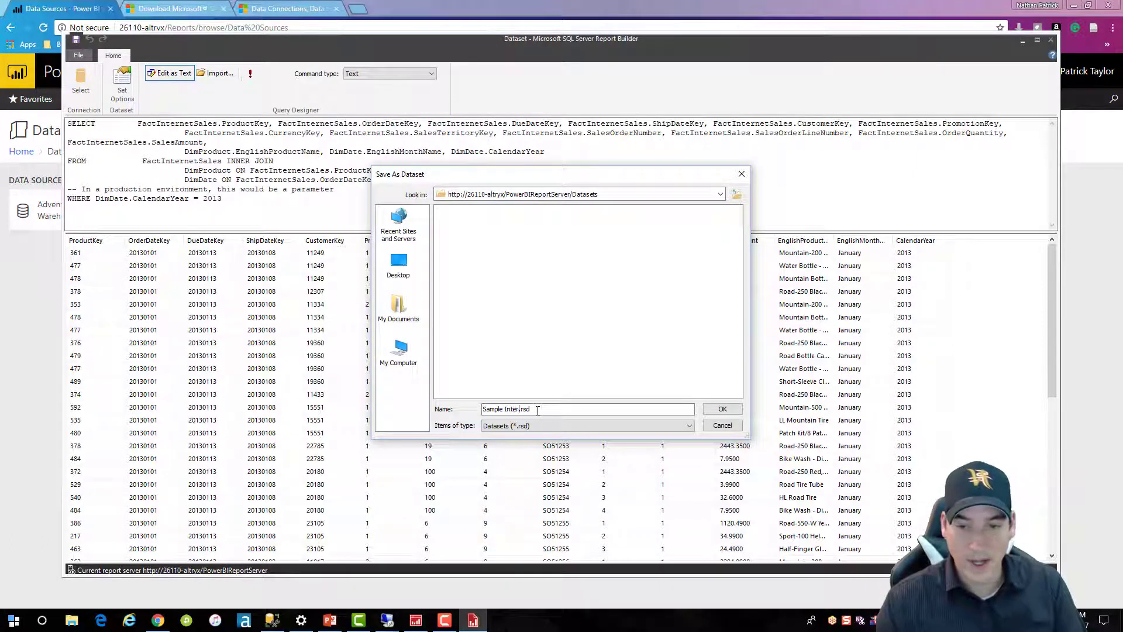
pyautogui.write('net Sales.r')
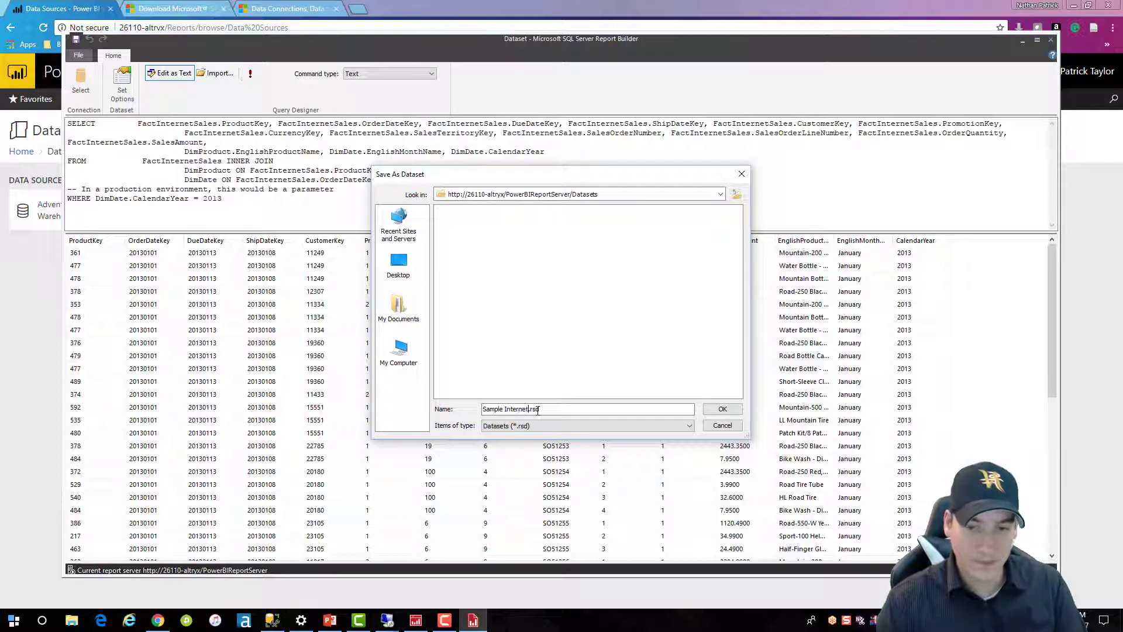
pyautogui.write('s')
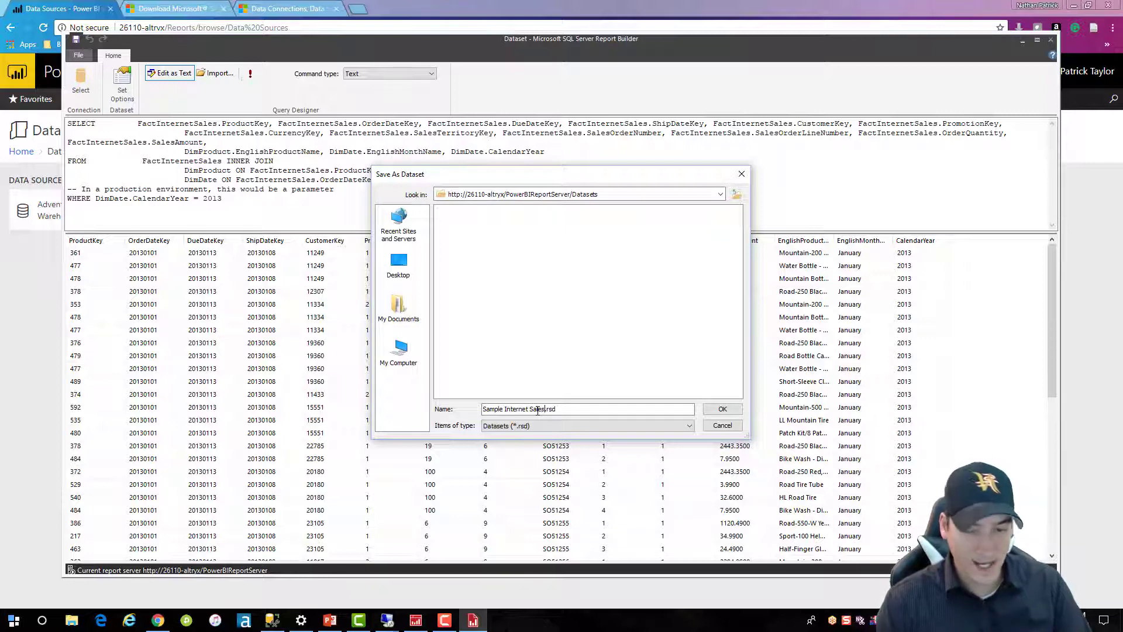
# Step: Change the dataset's file name to Internet Sales 2013.rsd and save it
pyautogui.press('Home')
pyautogui.hotkey('ctrl', 'shift', 'Right')
pyautogui.press('Delete')
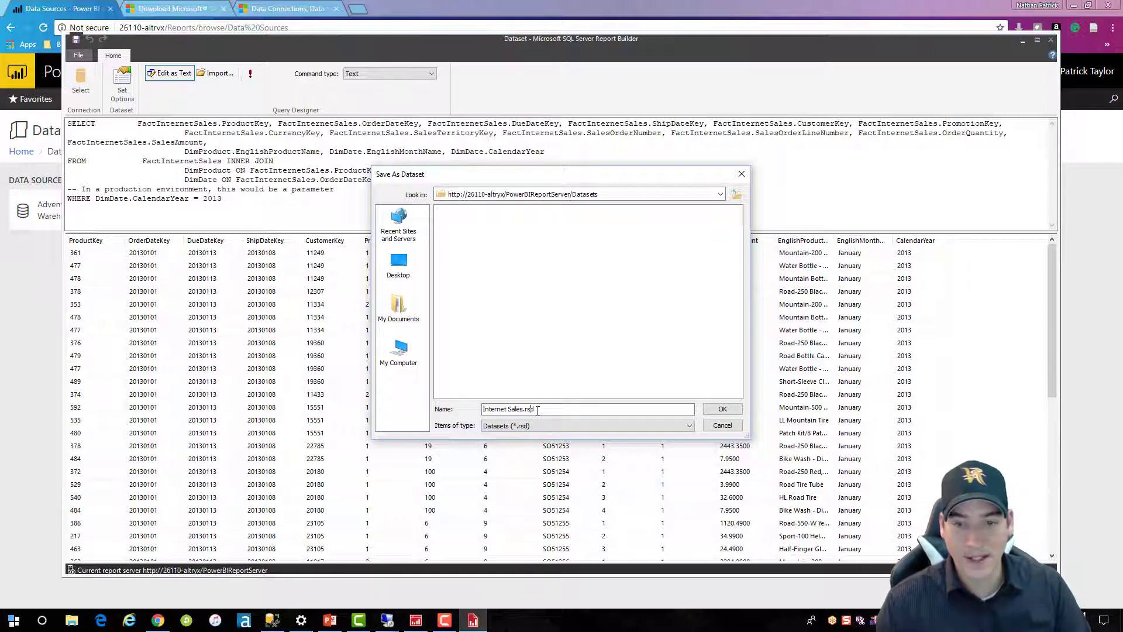
pyautogui.write('2013')
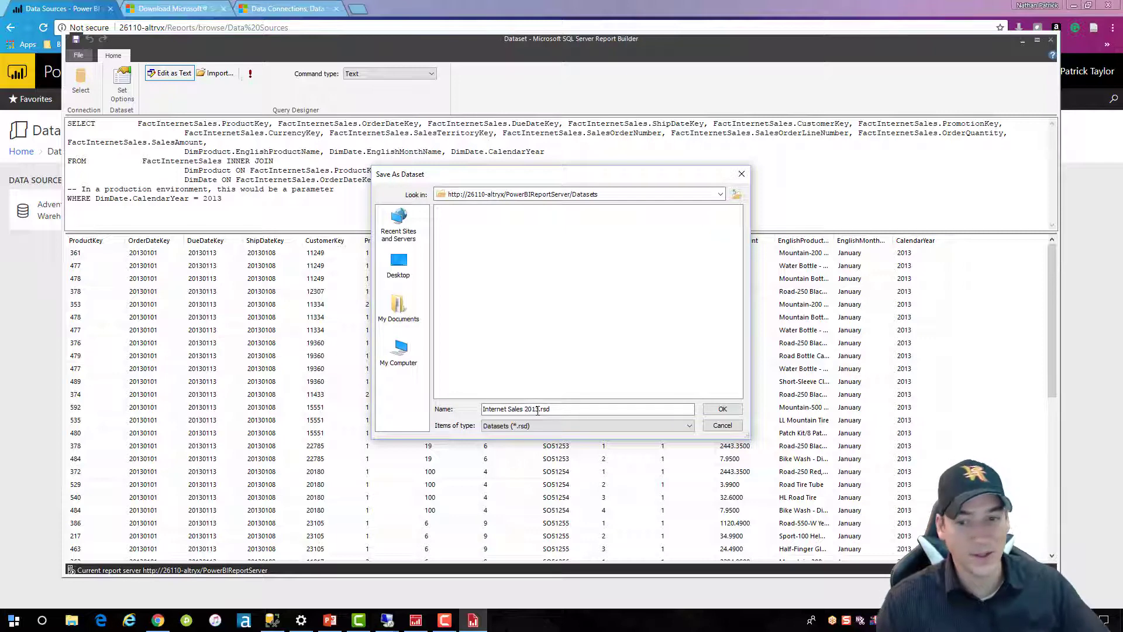
pyautogui.click(722, 409)
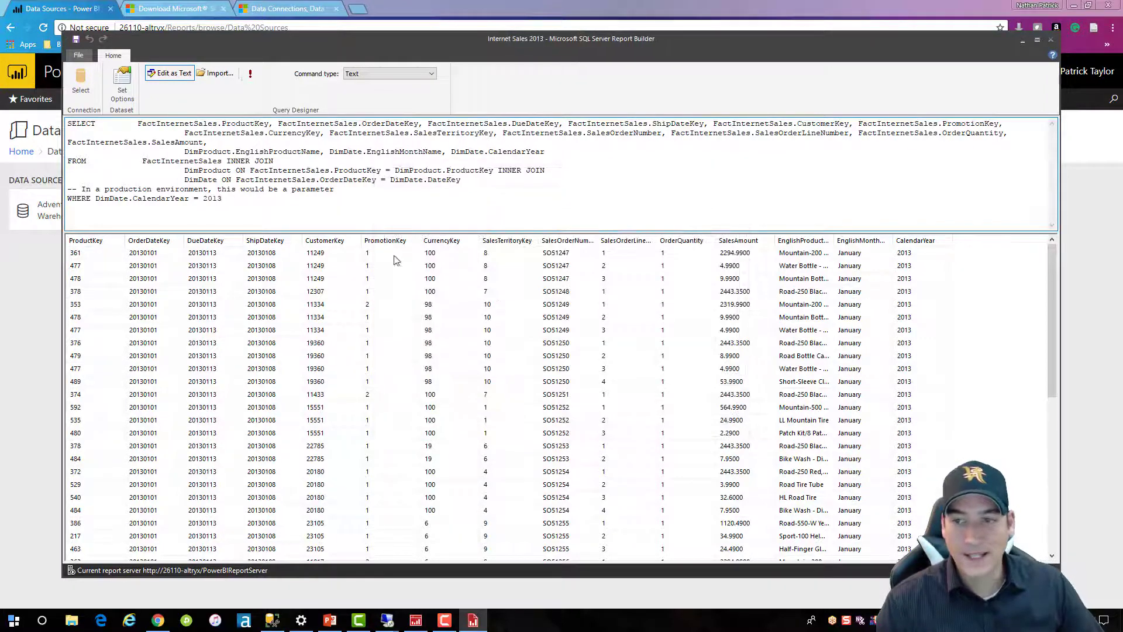
# Step: Create a new shared dataset based on the Adventure Works Data Warehouse 2016 data source
pyautogui.click(79, 55)
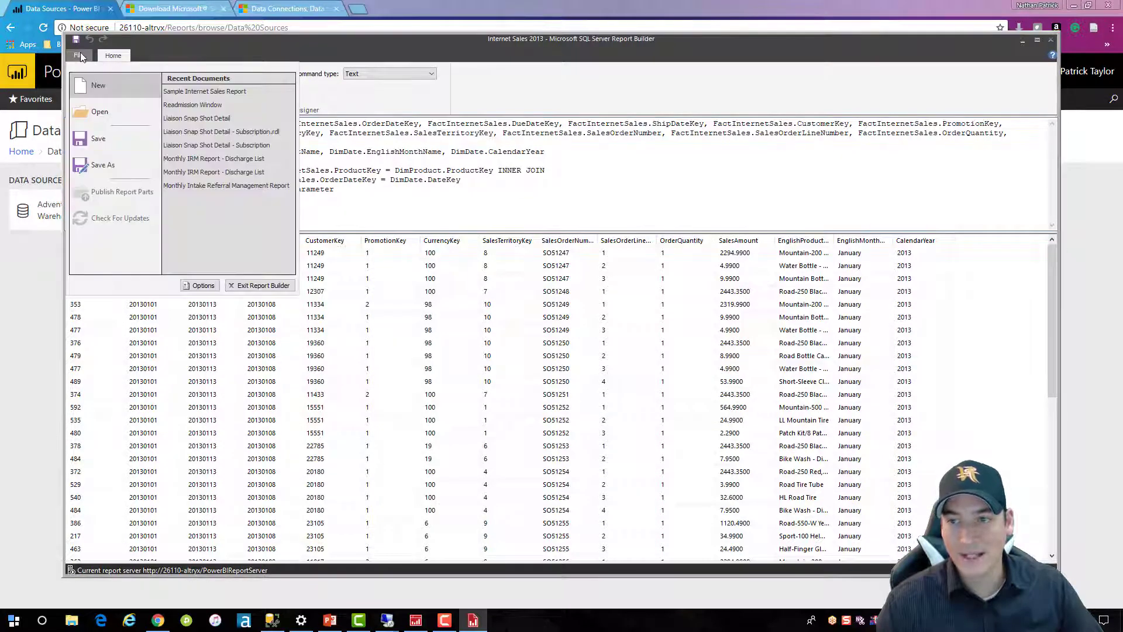
pyautogui.click(104, 85)
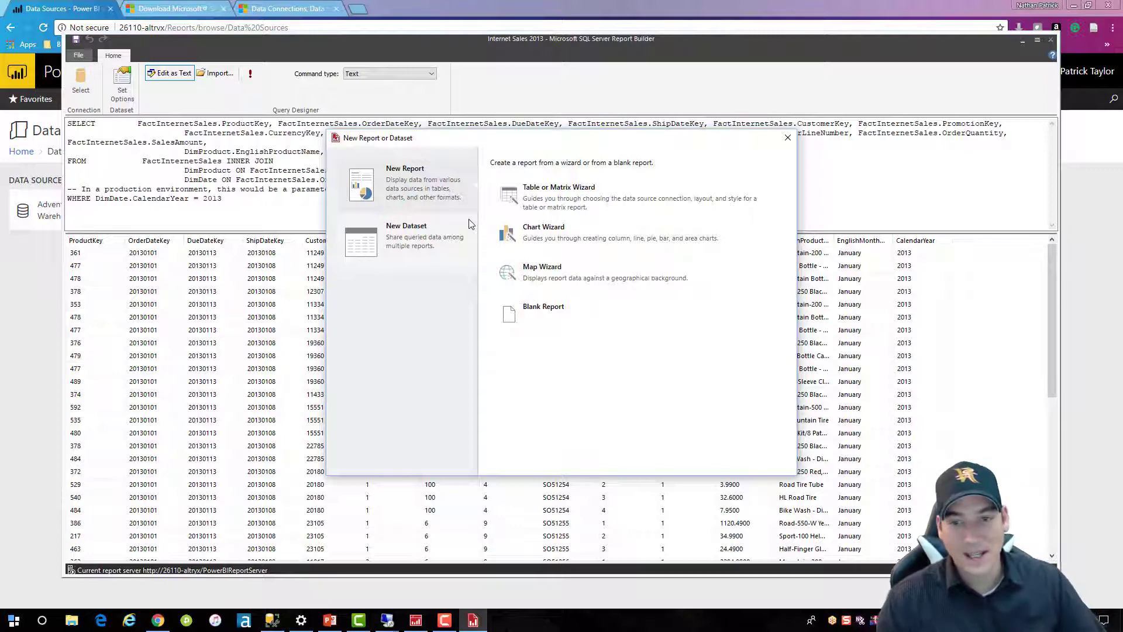
pyautogui.click(435, 241)
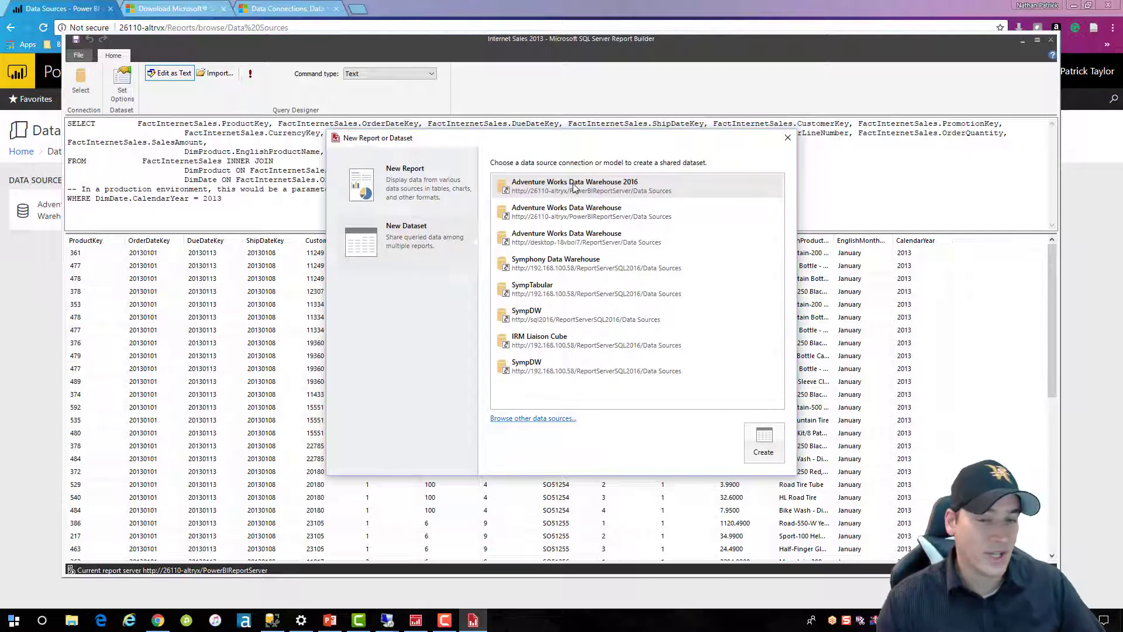
pyautogui.click(767, 439)
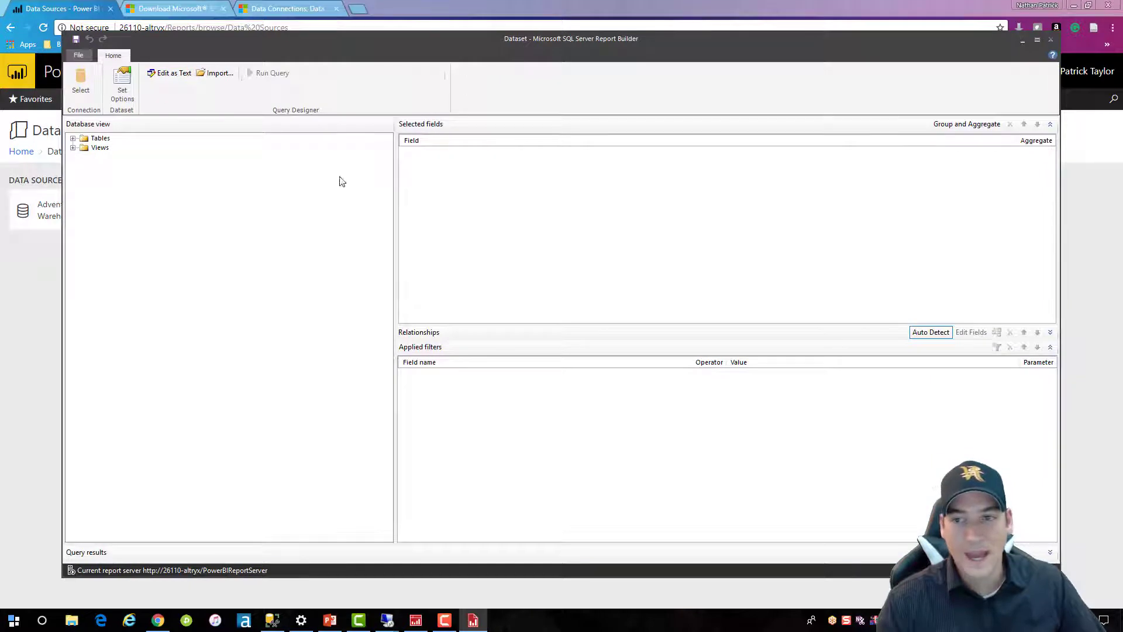
# Step: Switch to text editing and enter the query summing OrderQuantity per DimProduct product for OrderDateKey 20130101 to 20131231, ordered by EnglishProductName, enlarging the query pane
pyautogui.click(168, 75)
pyautogui.click(687, 131)
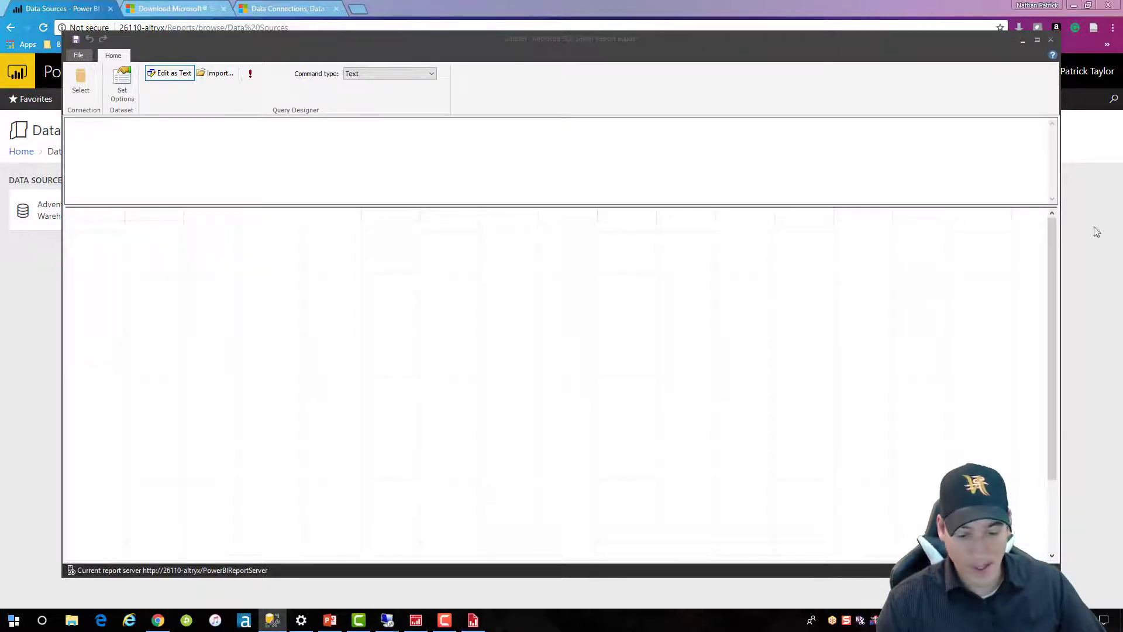
pyautogui.press('super')
pyautogui.click(825, 346)
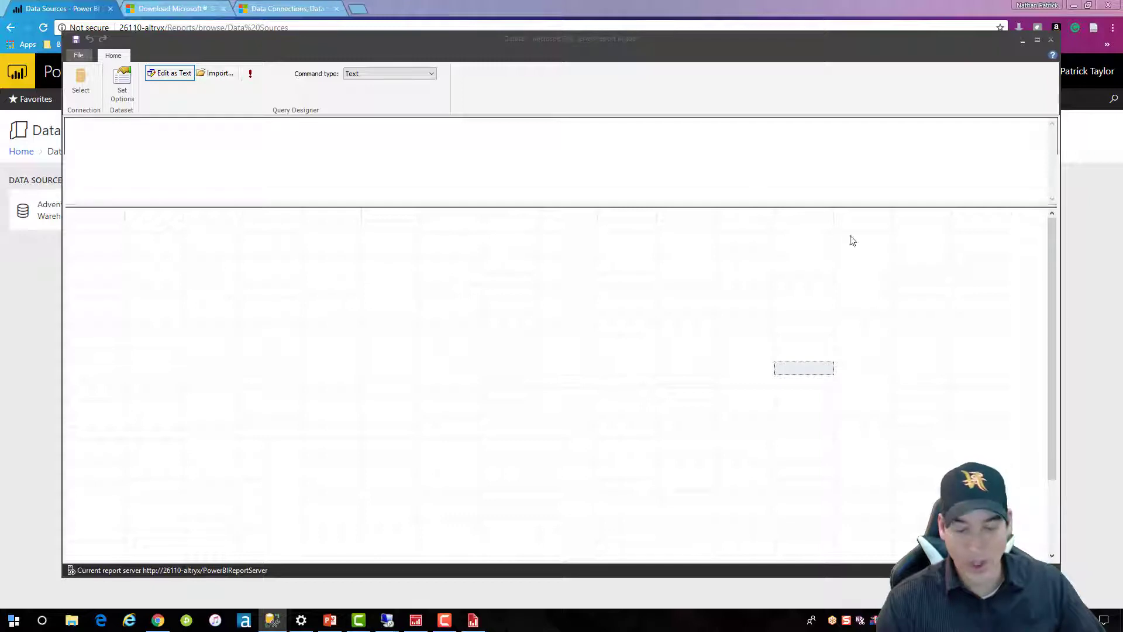
pyautogui.click(343, 153)
pyautogui.hotkey('ctrl', 'v')
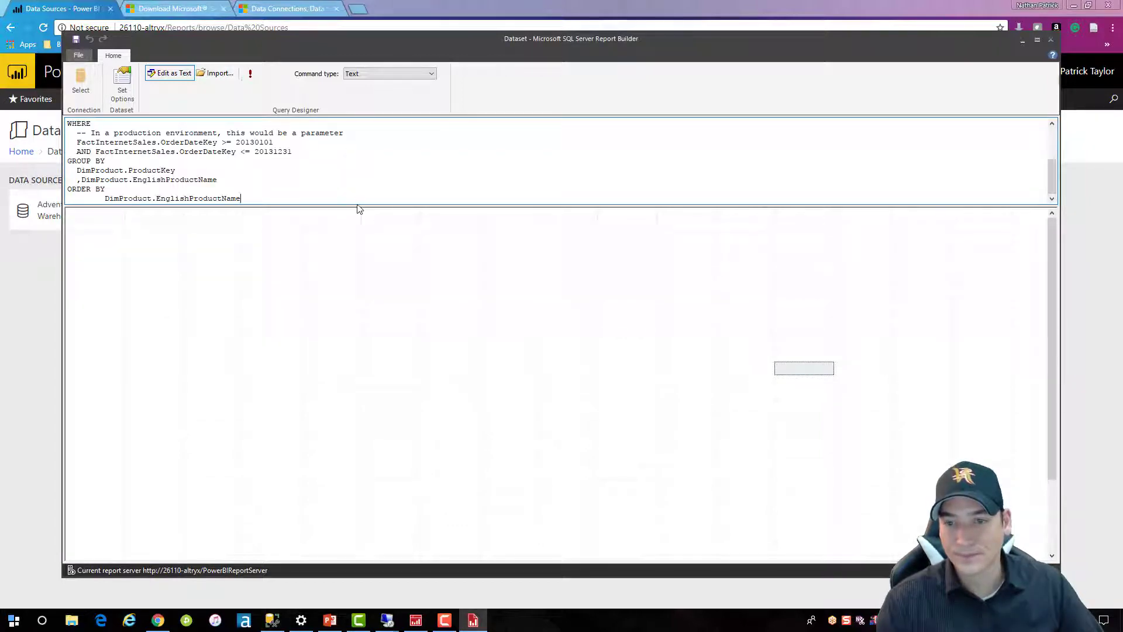
pyautogui.moveTo(356, 206); pyautogui.dragTo(358, 240)
pyautogui.moveTo(278, 237); pyautogui.dragTo(283, 285)
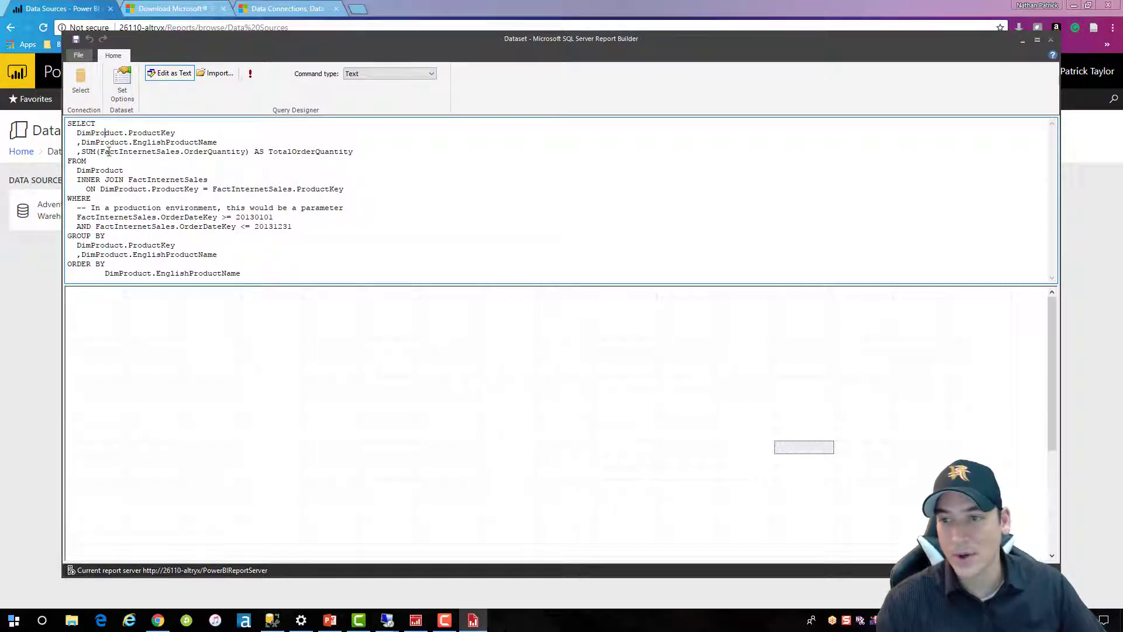
# Step: Review the TotalOrderQuantity sum and the ordering clause, run the query, and widen the EnglishProductName result column
pyautogui.moveTo(84, 151); pyautogui.dragTo(379, 150)
pyautogui.click(378, 153)
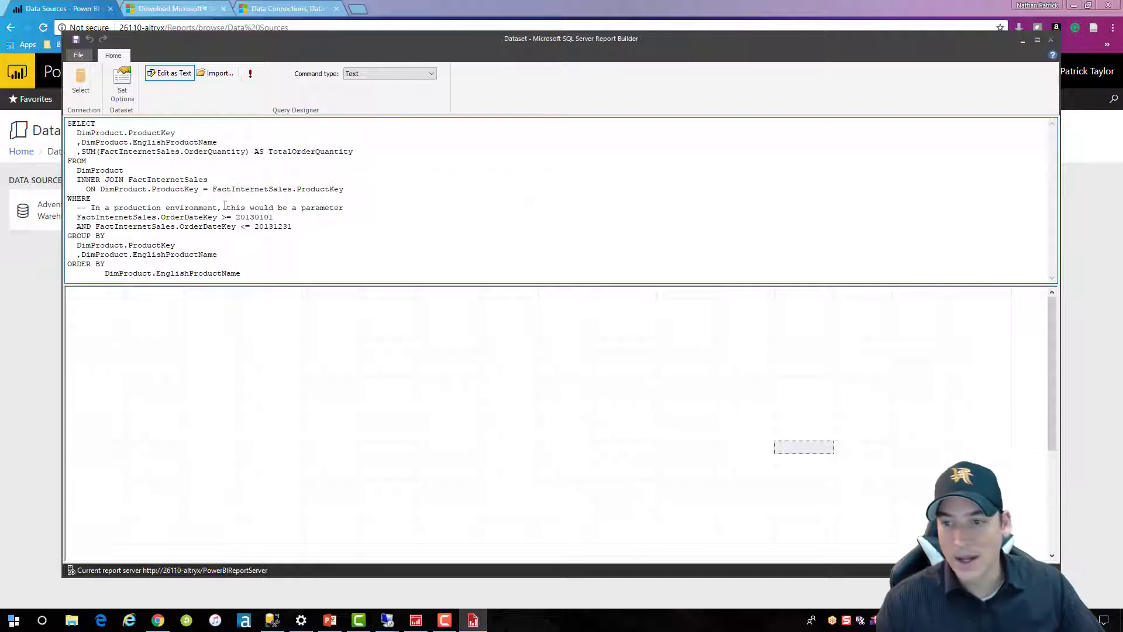
pyautogui.doubleClick(222, 274)
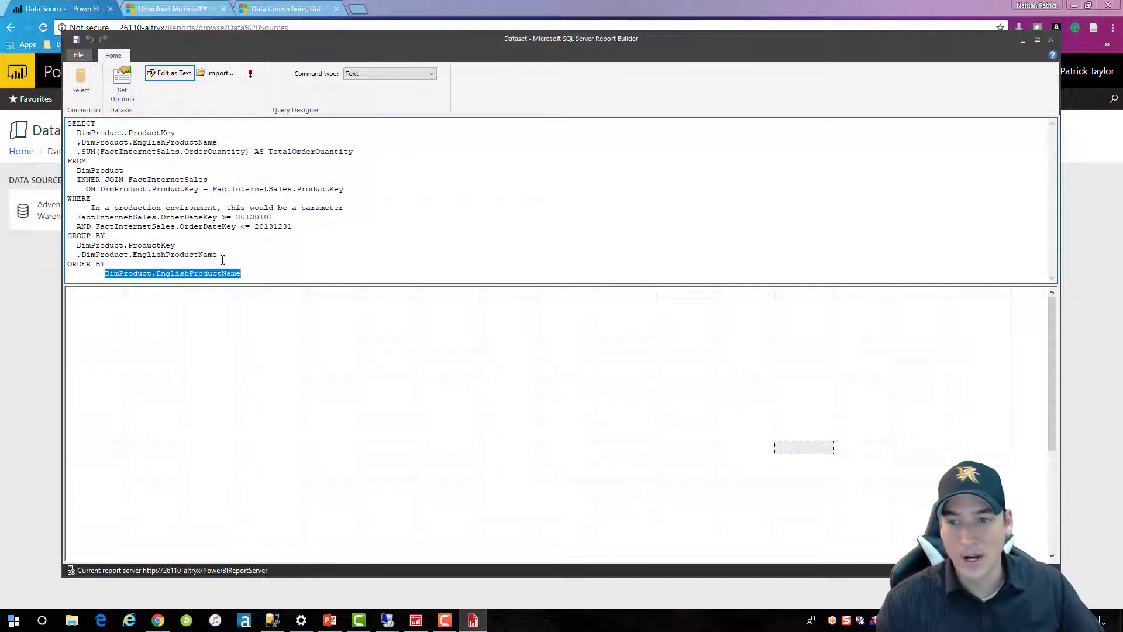
pyautogui.click(252, 73)
pyautogui.moveTo(183, 293); pyautogui.dragTo(252, 295)
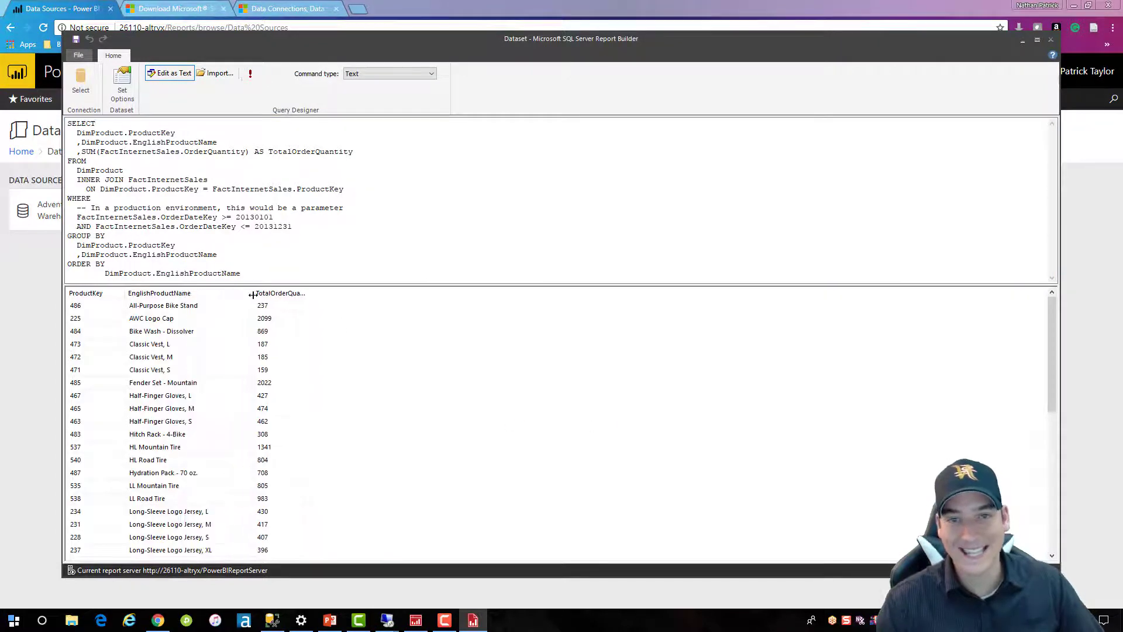
# Step: Examine the OrderDateKey date limits and the parameter comment in the query's WHERE clause
pyautogui.doubleClick(254, 217)
pyautogui.doubleClick(274, 227)
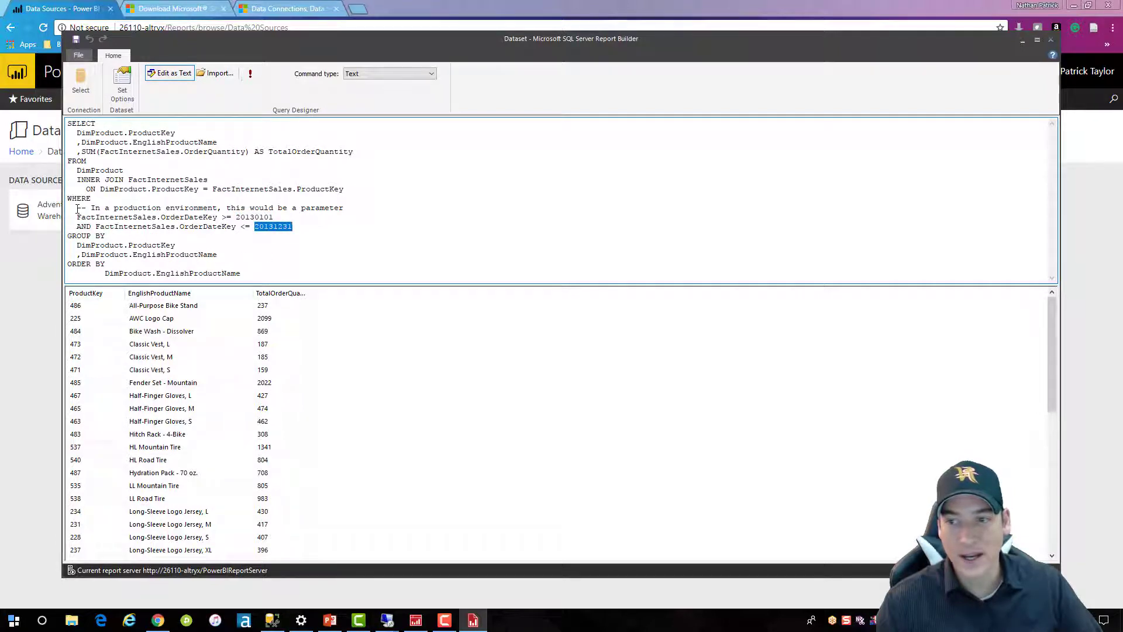
pyautogui.moveTo(77, 208); pyautogui.dragTo(391, 211)
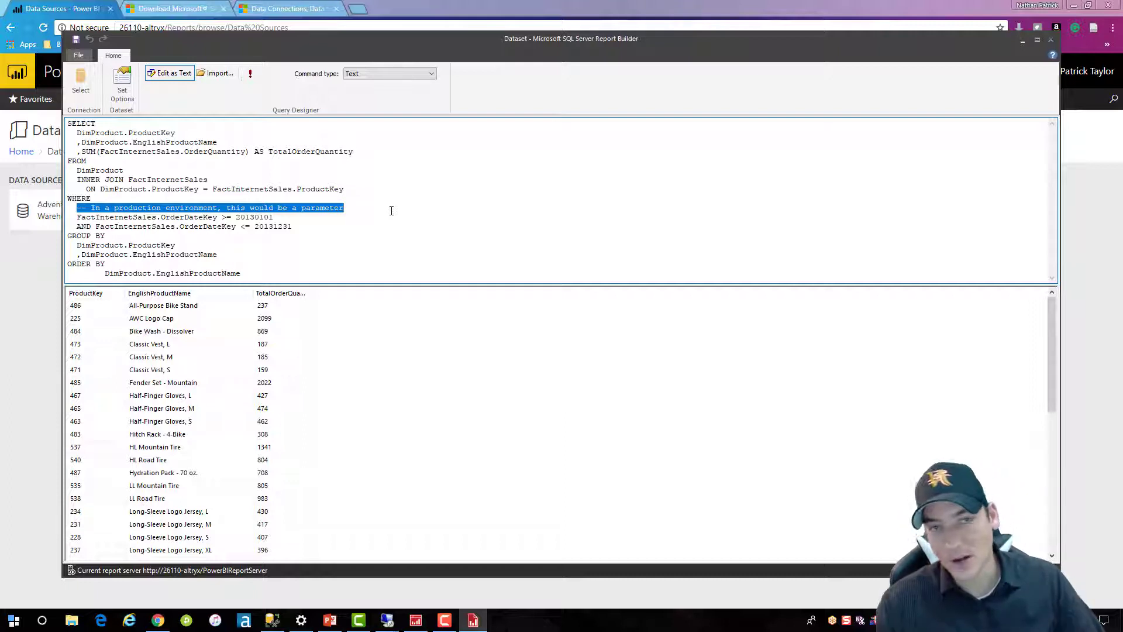
pyautogui.click(379, 189)
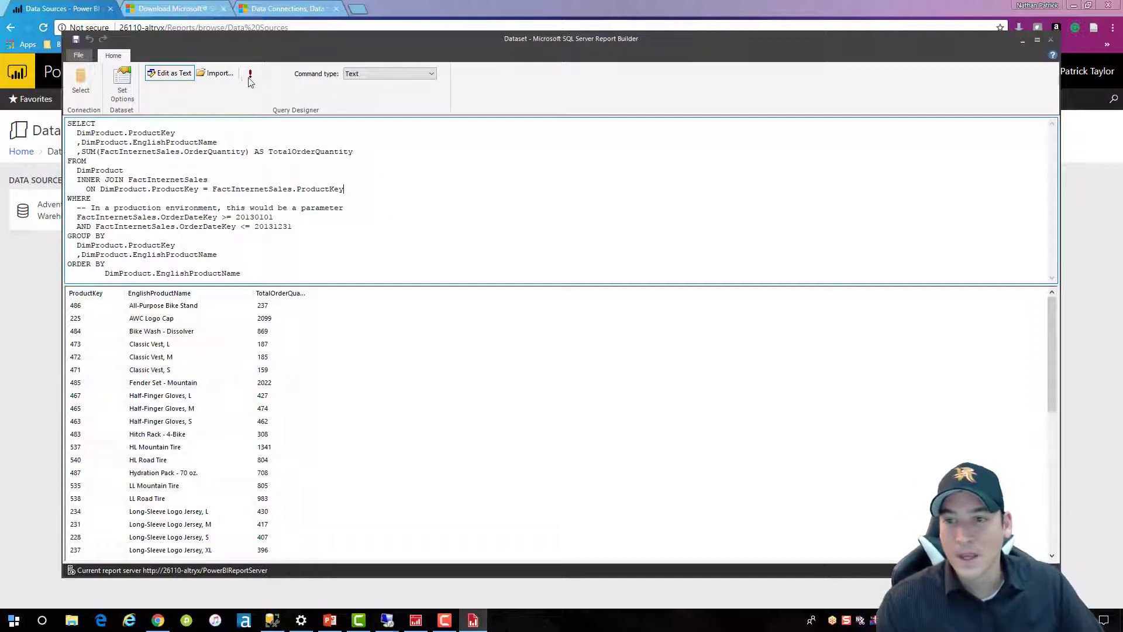
# Step: Save the dataset in the server's Datasets folder as Lookup Products.rsd
pyautogui.hotkey('ctrl', 's')
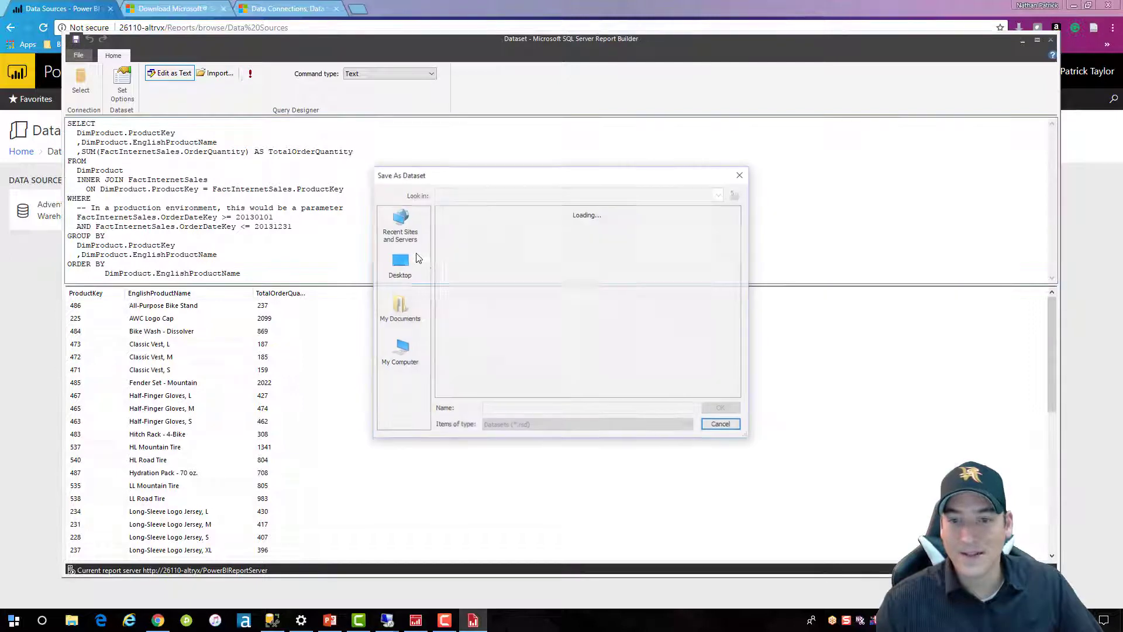
pyautogui.doubleClick(457, 220)
pyautogui.click(524, 409)
pyautogui.moveTo(505, 408); pyautogui.dragTo(450, 409)
pyautogui.press('BackSpace')
pyautogui.write('Lookup Prodcuts')
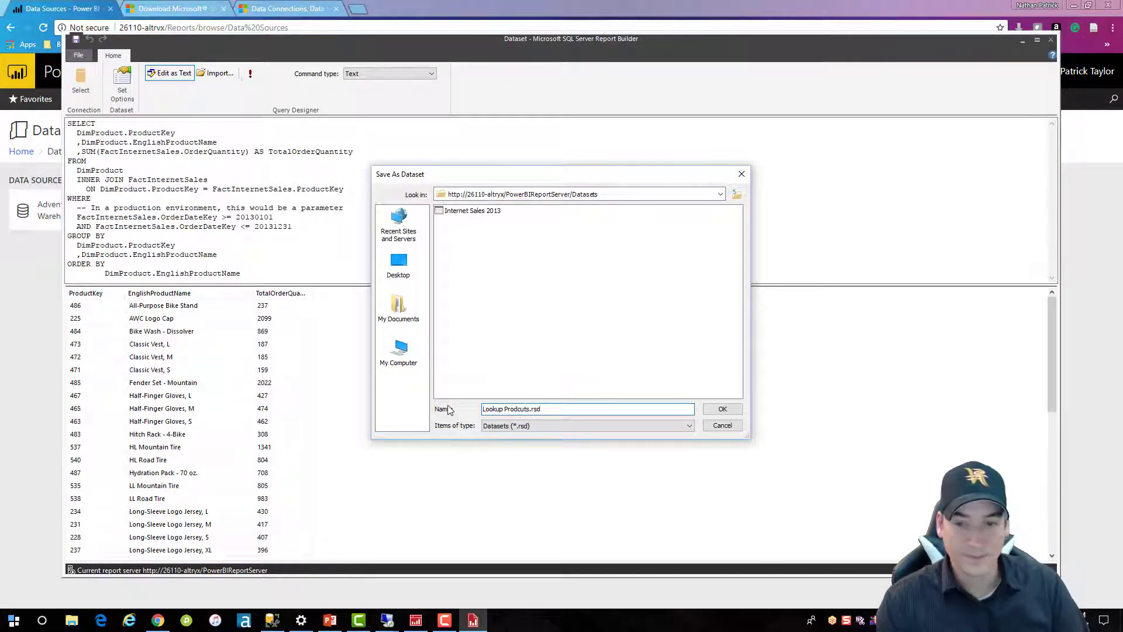
pyautogui.write('ct')
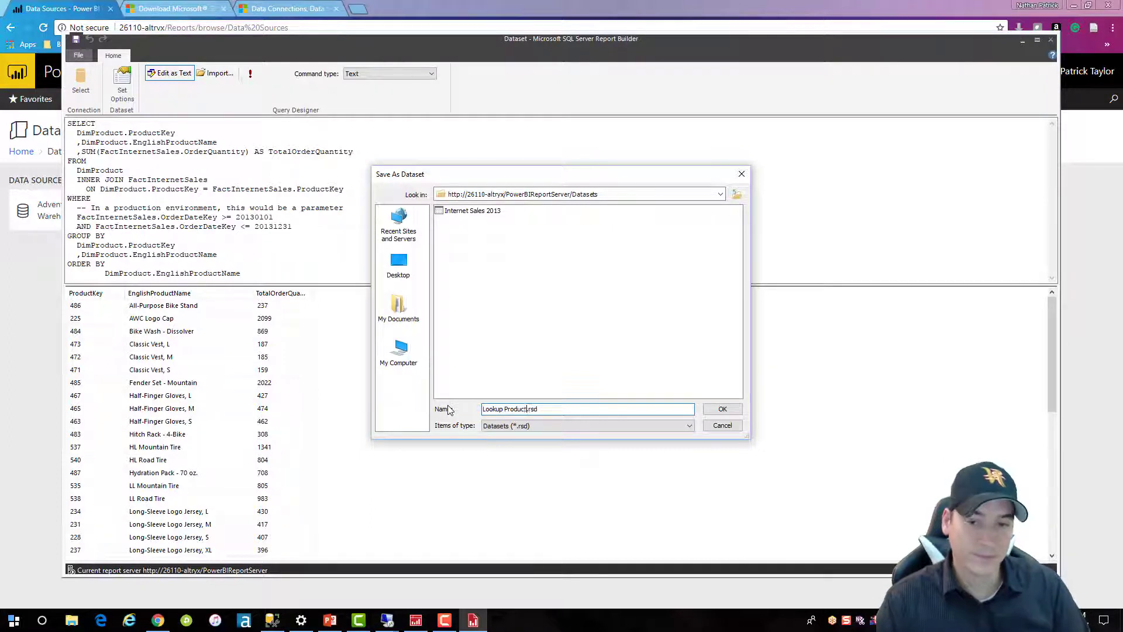
pyautogui.write('s')
pyautogui.press('Return')
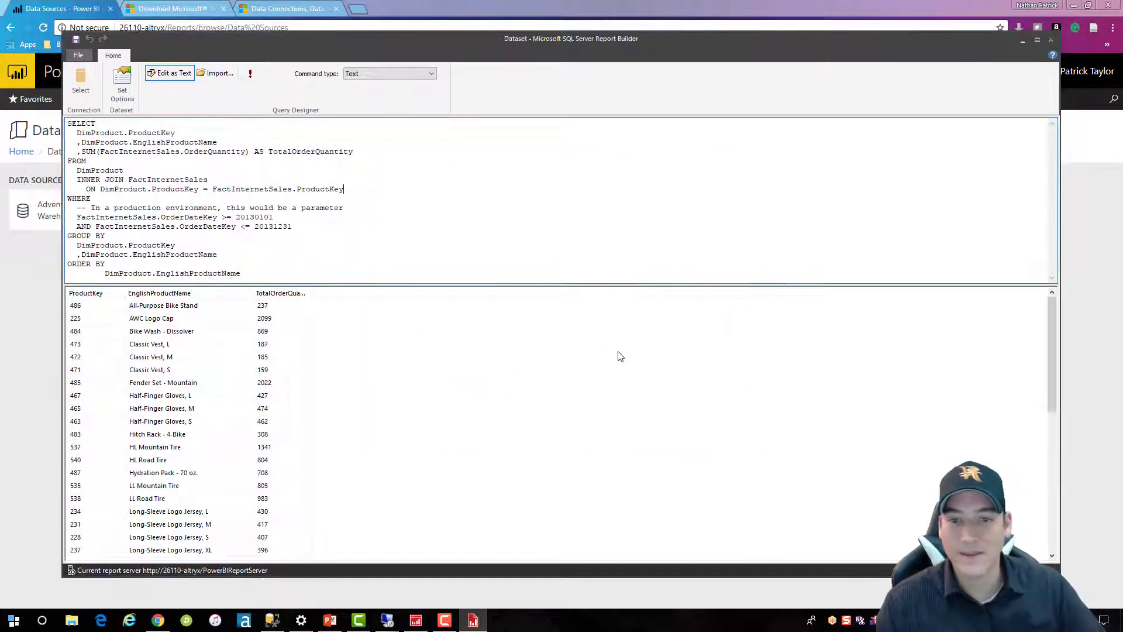
# Step: Exit Report Builder and open the Datasets folder from the report server's home page
pyautogui.click(78, 55)
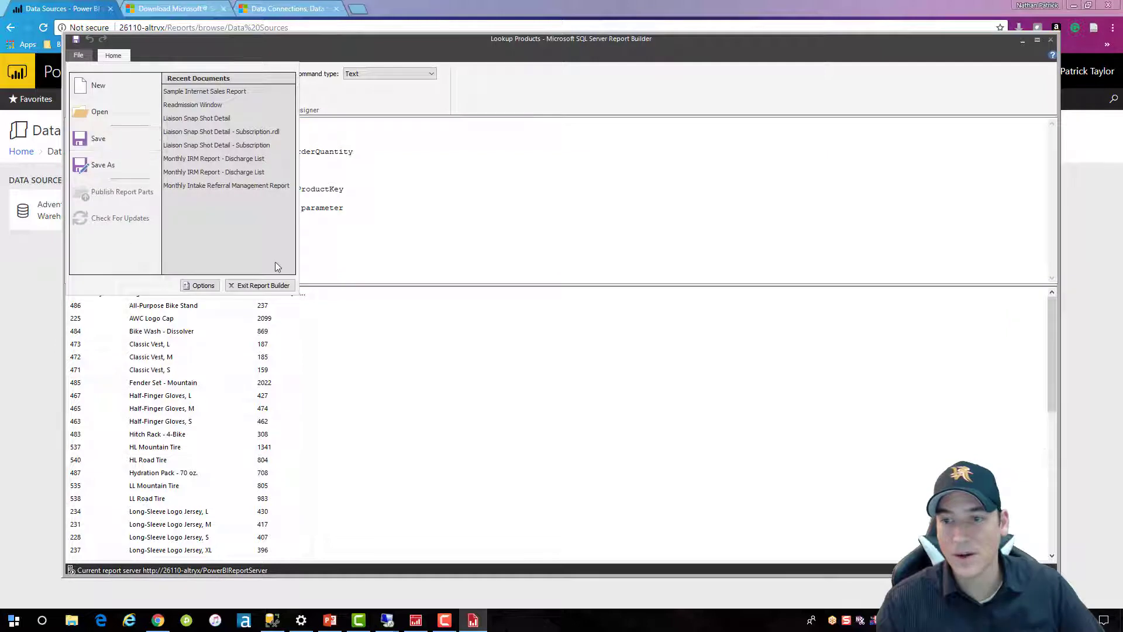
pyautogui.click(292, 286)
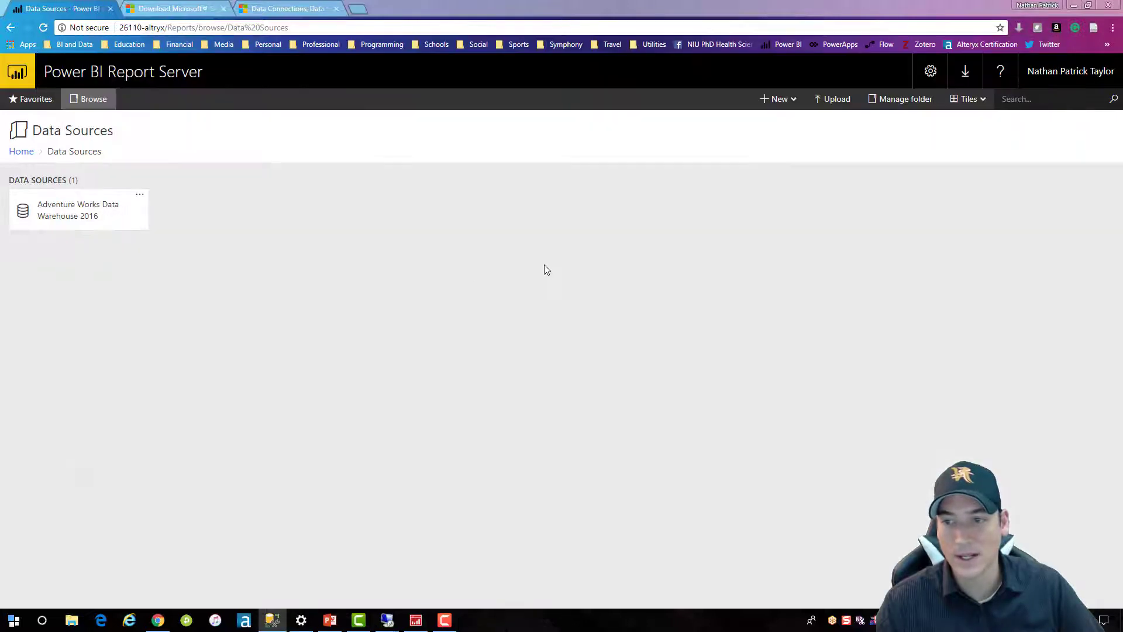
pyautogui.click(17, 151)
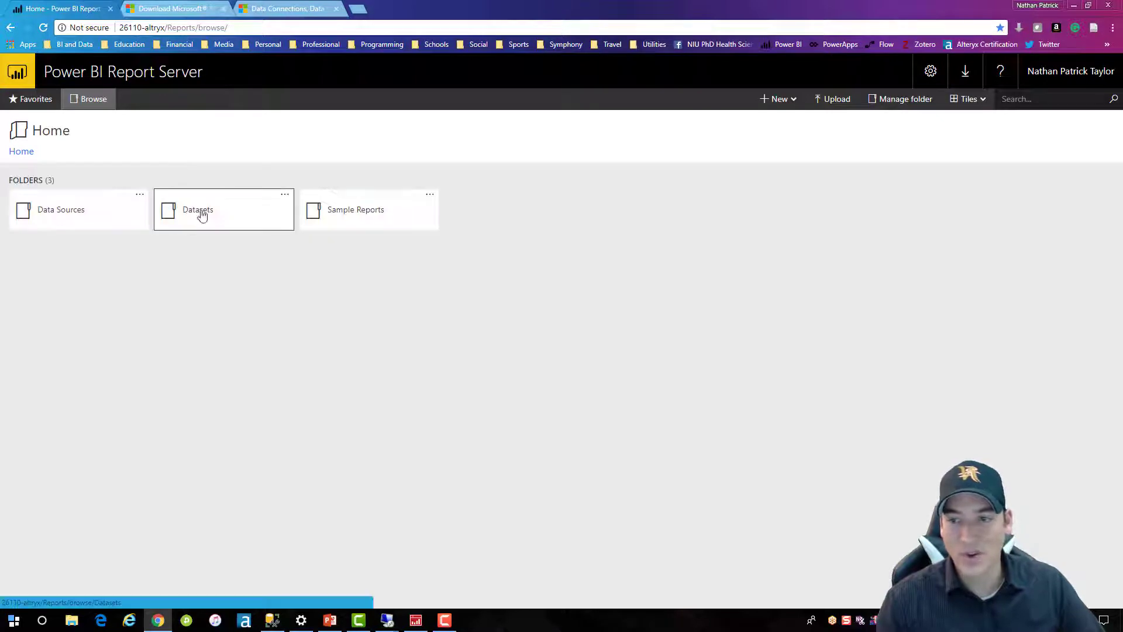
pyautogui.click(217, 219)
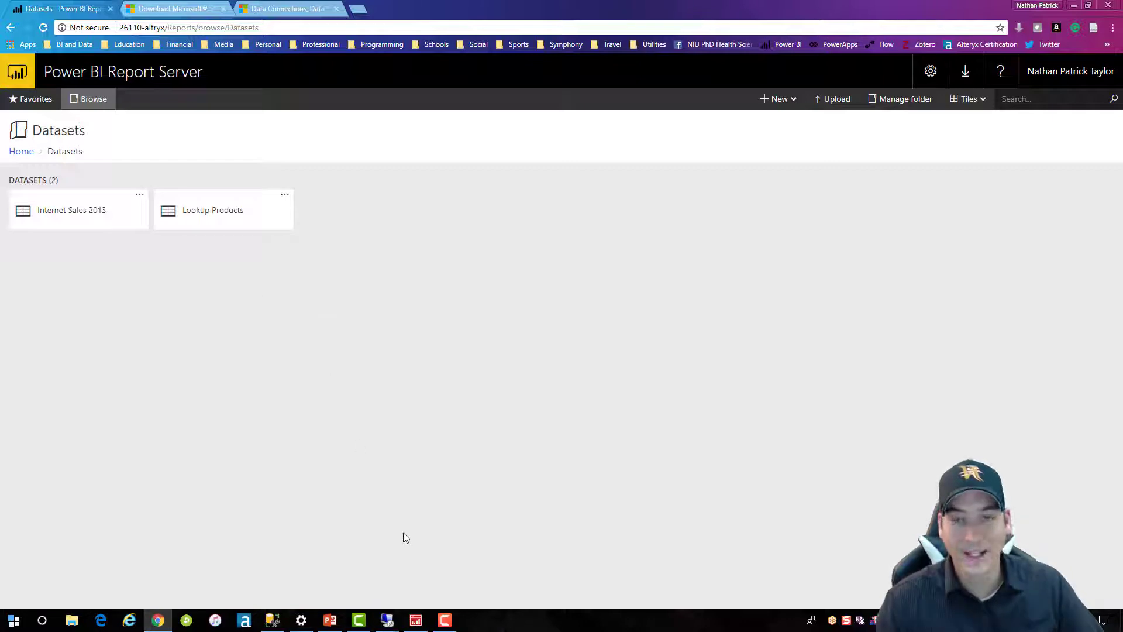
# Step: Switch to SQL Server Mobile Report Publisher and start a new mobile report, discarding the open report's changes
pyautogui.click(21, 622)
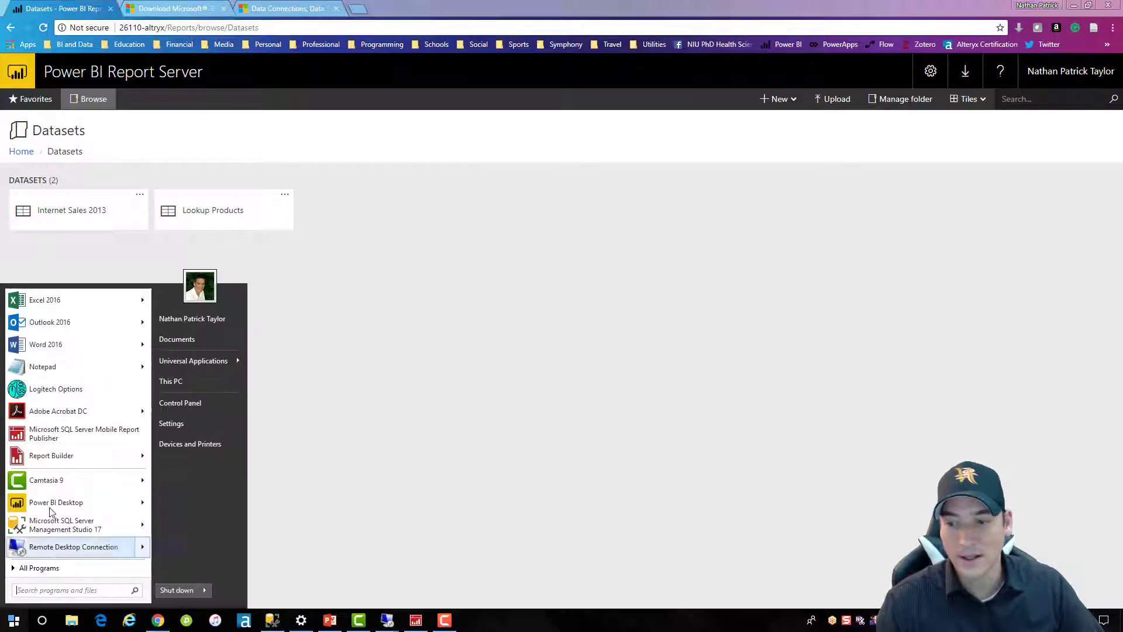
pyautogui.click(69, 439)
pyautogui.click(416, 621)
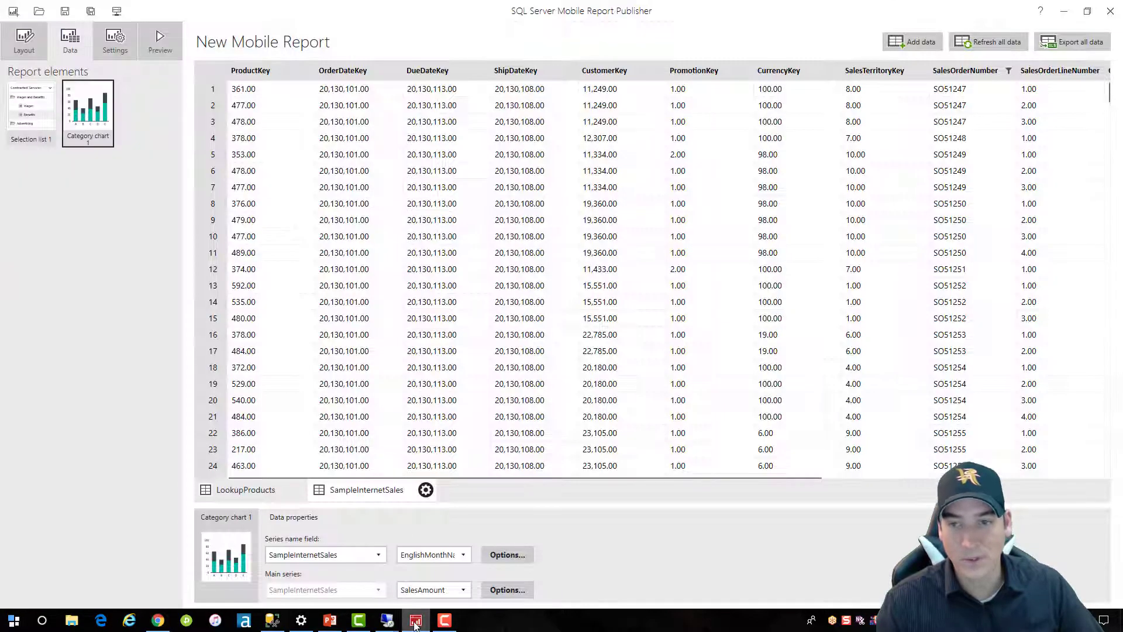
pyautogui.click(13, 12)
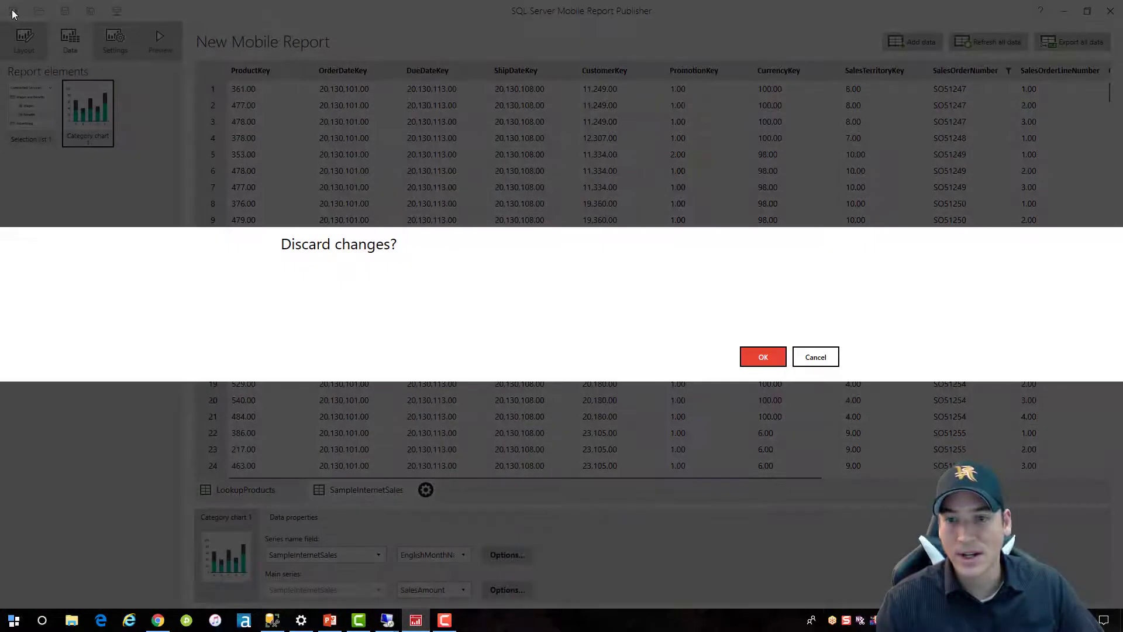
pyautogui.click(755, 357)
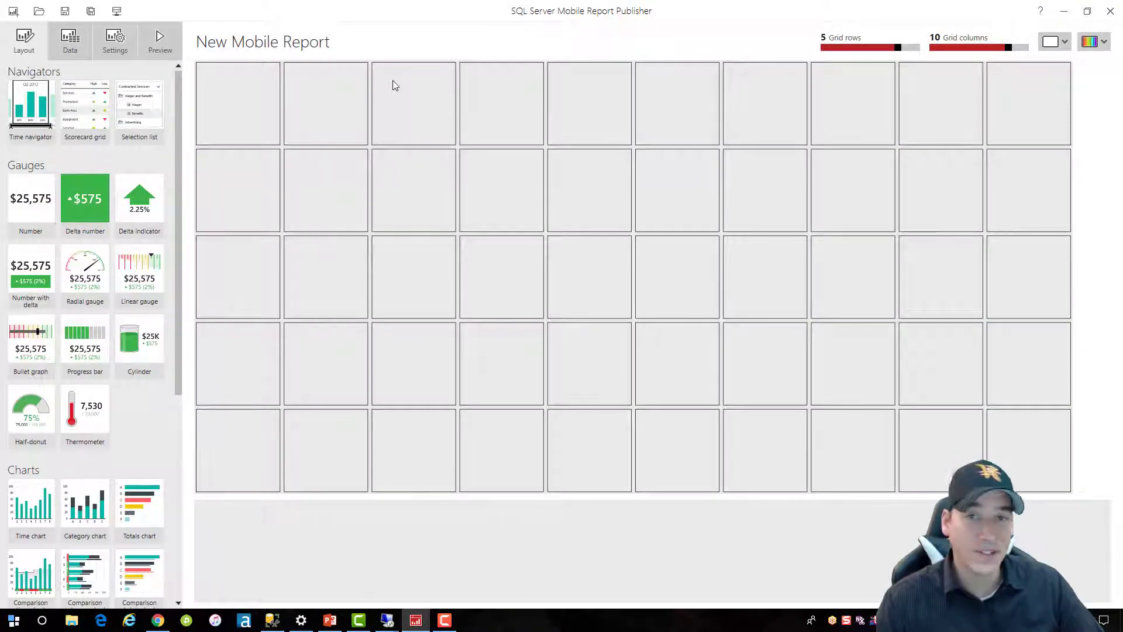
# Step: Check the 26110-altryx/Reports server connection's settings against the report server address in the browser, and close them without reconnecting
pyautogui.click(117, 11)
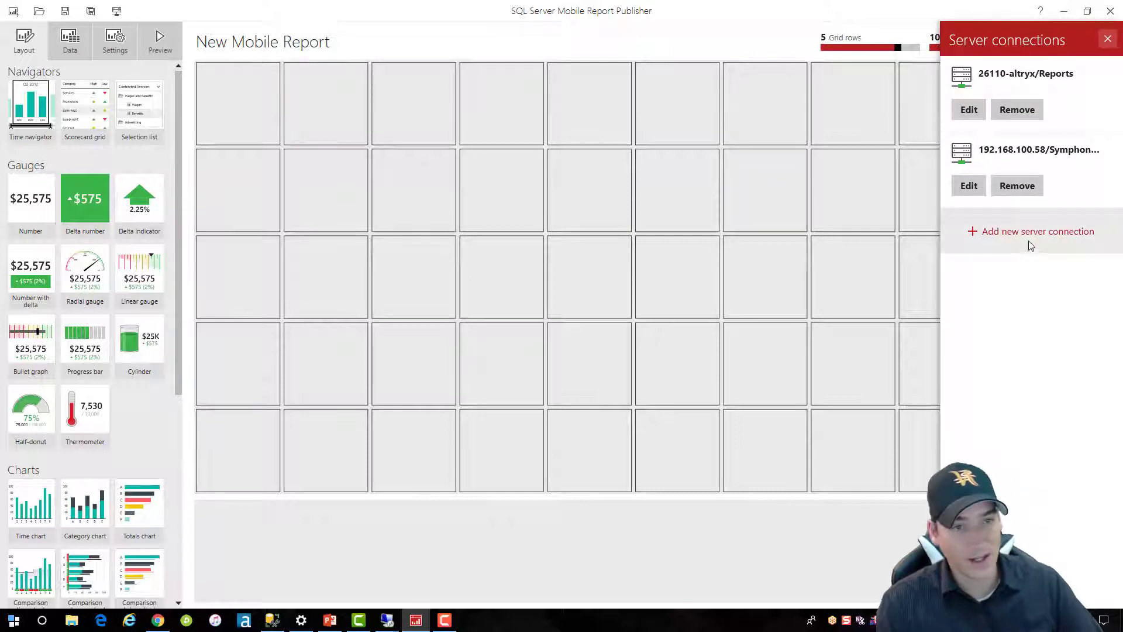
pyautogui.click(969, 110)
pyautogui.click(544, 221)
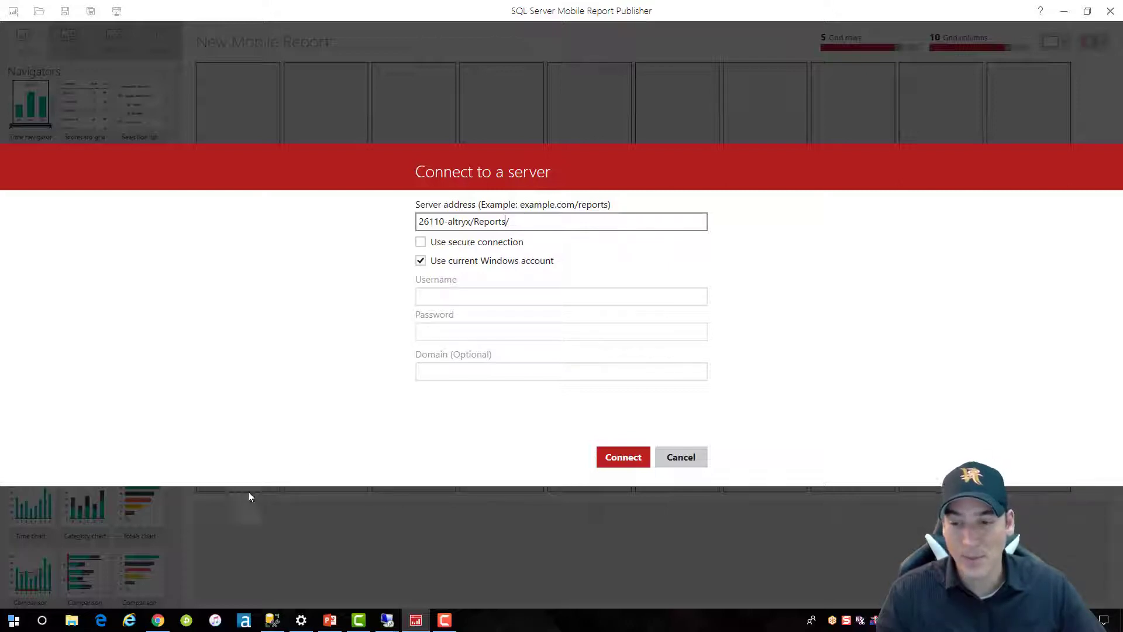
pyautogui.click(158, 619)
pyautogui.click(199, 28)
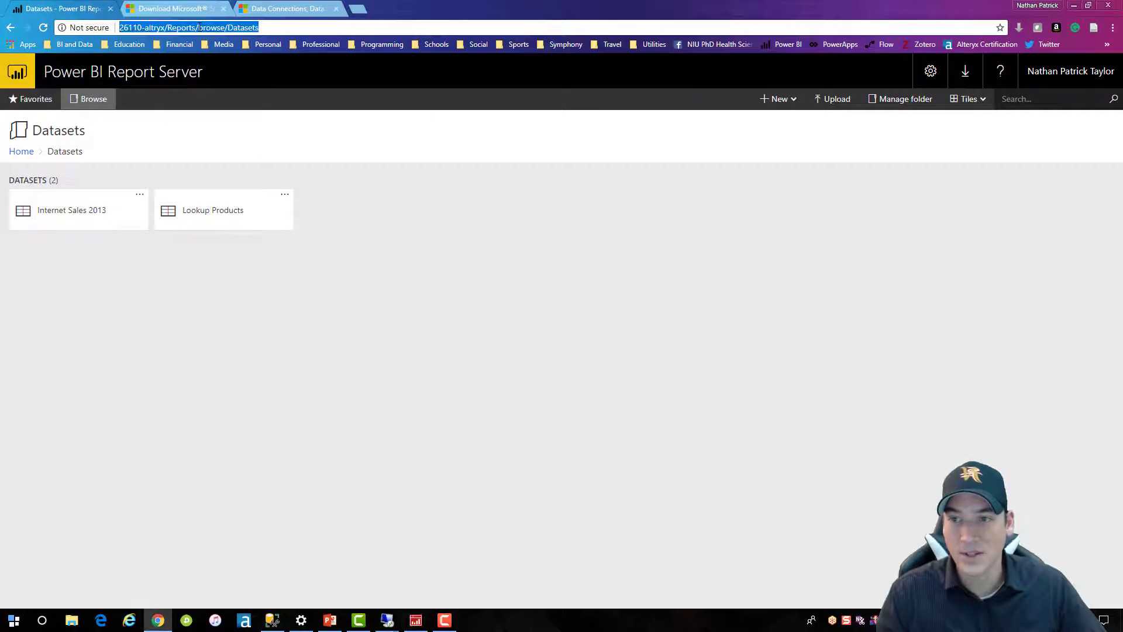
pyautogui.click(191, 28)
pyautogui.moveTo(197, 28); pyautogui.dragTo(117, 29)
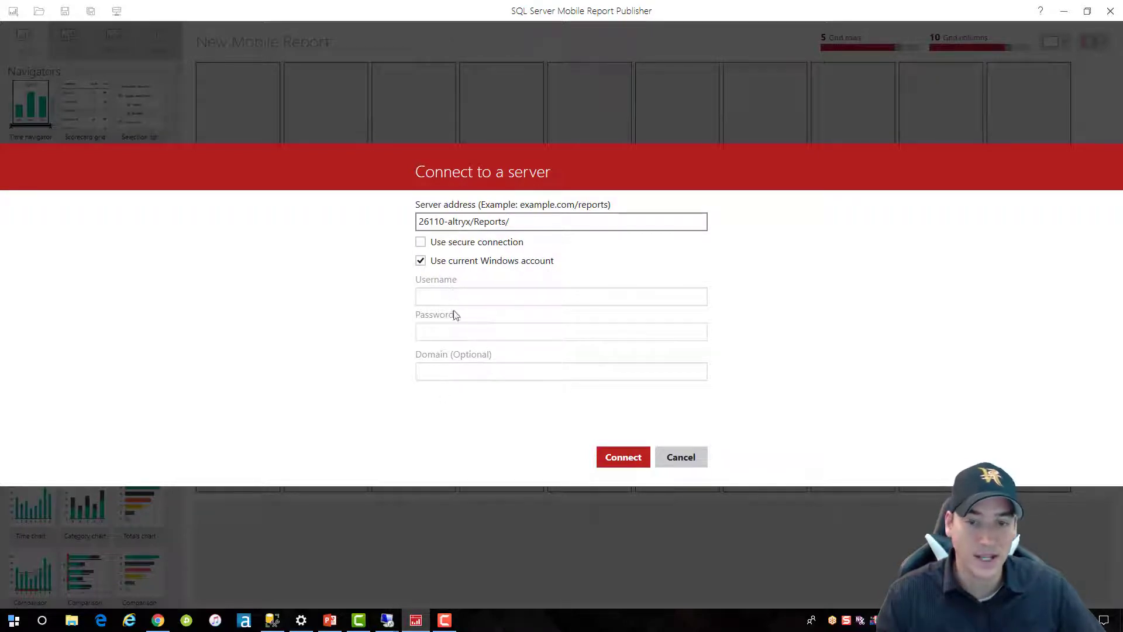
pyautogui.click(669, 456)
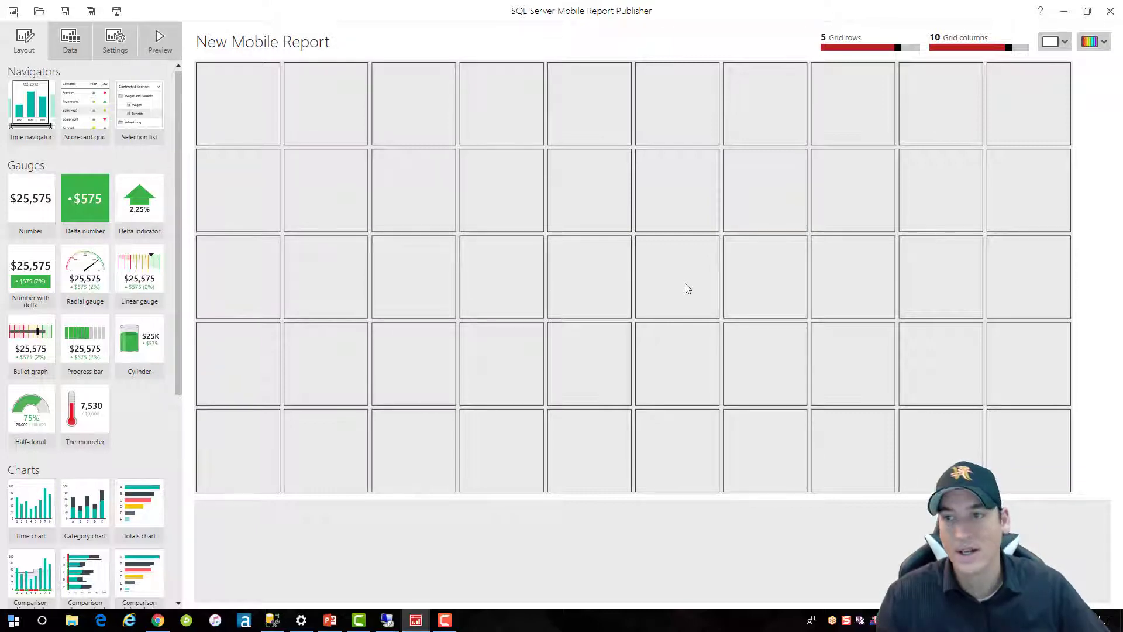
# Step: Add the Lookup Products dataset from the Datasets folder of the 26110-altryx/Reports server to the report's data
pyautogui.click(74, 41)
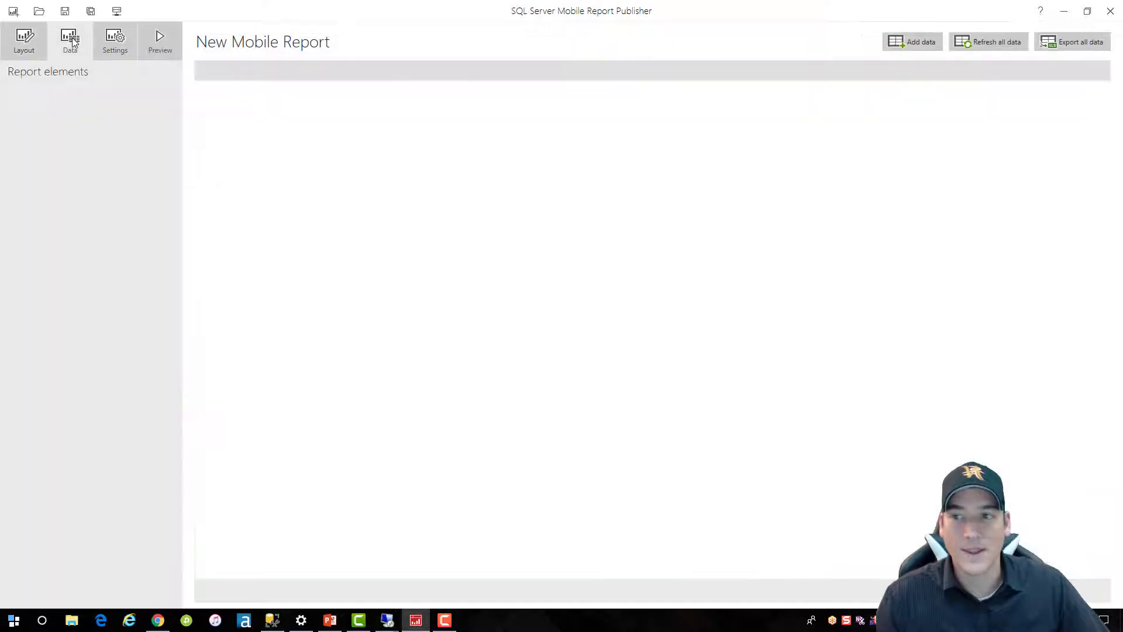
pyautogui.click(912, 49)
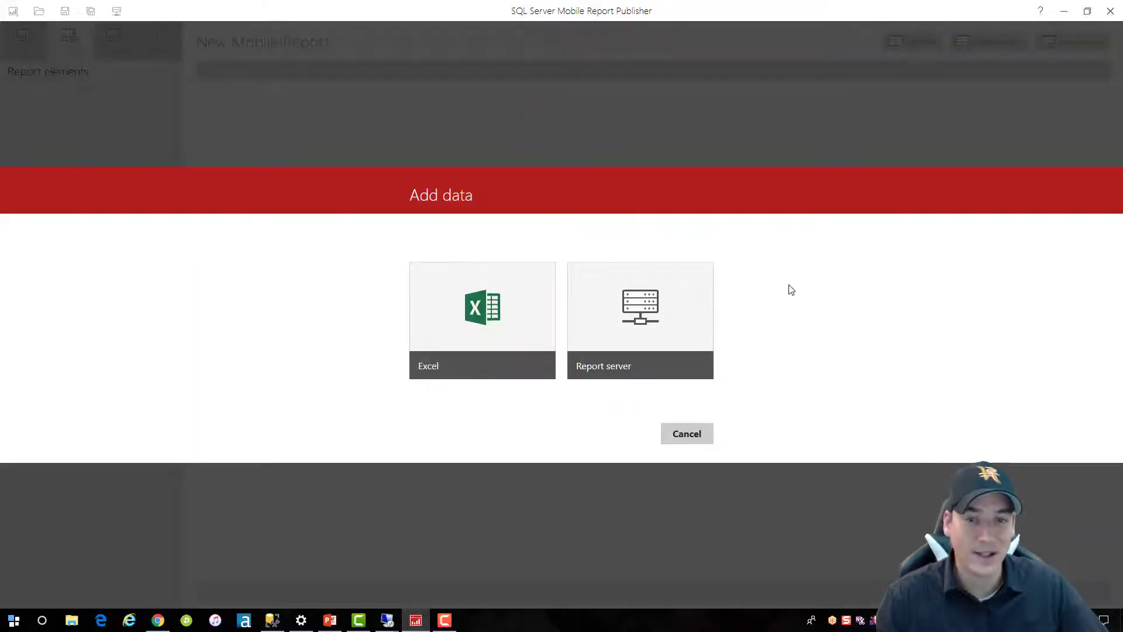
pyautogui.click(655, 331)
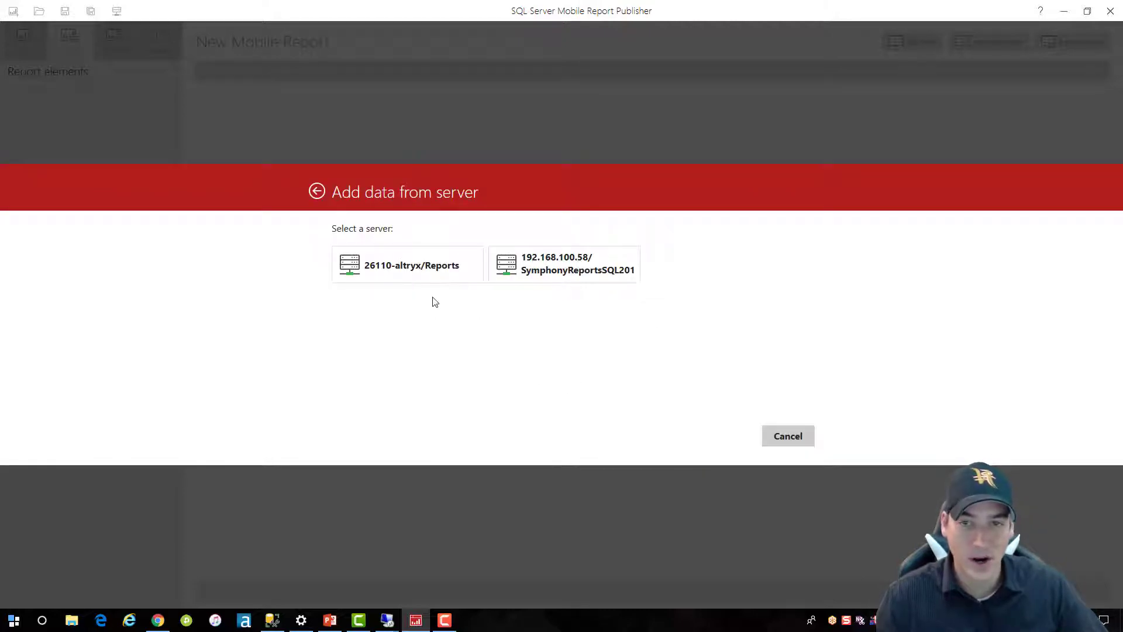
pyautogui.click(397, 261)
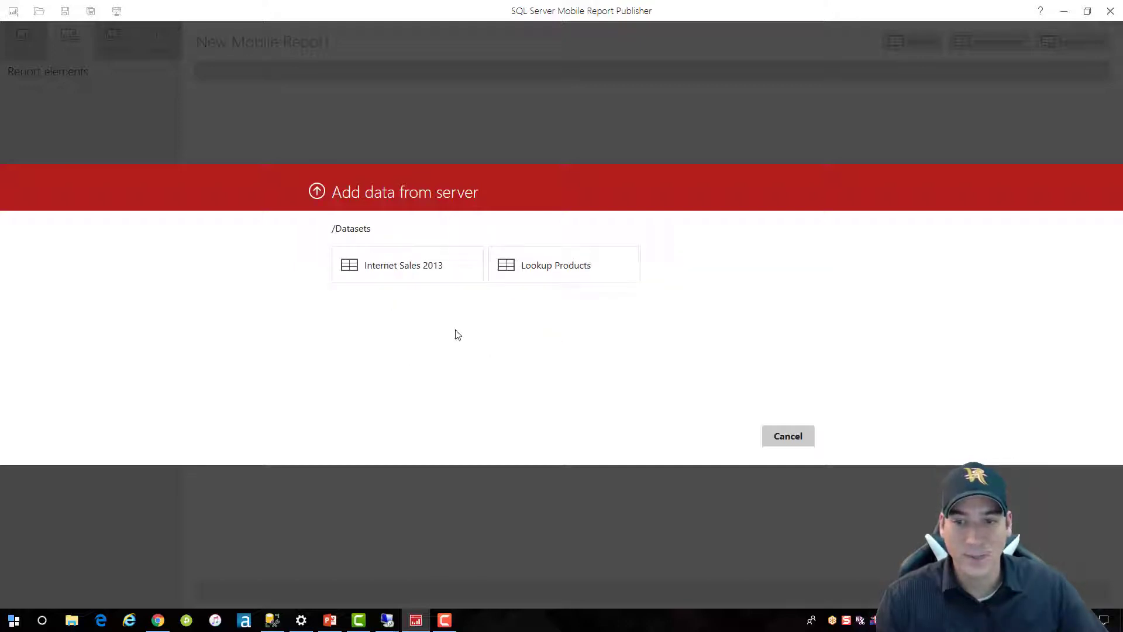
pyautogui.click(538, 272)
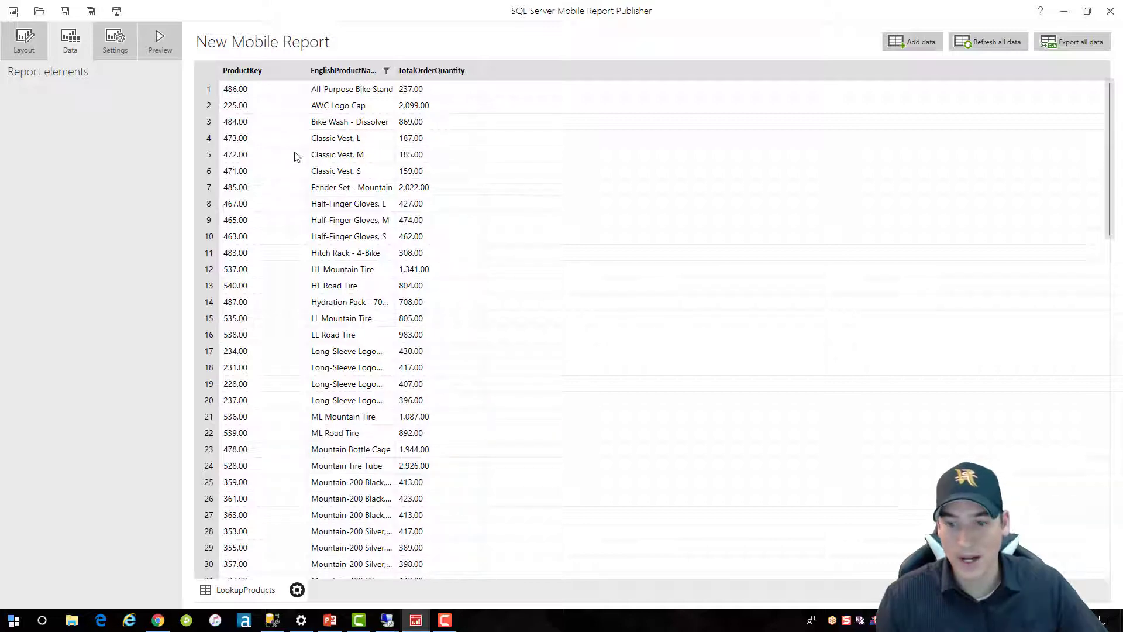
# Step: Add a selection list across the first four cells of the top row, with LookupProducts ProductKey as keys and EnglishProductName as labels
pyautogui.click(34, 45)
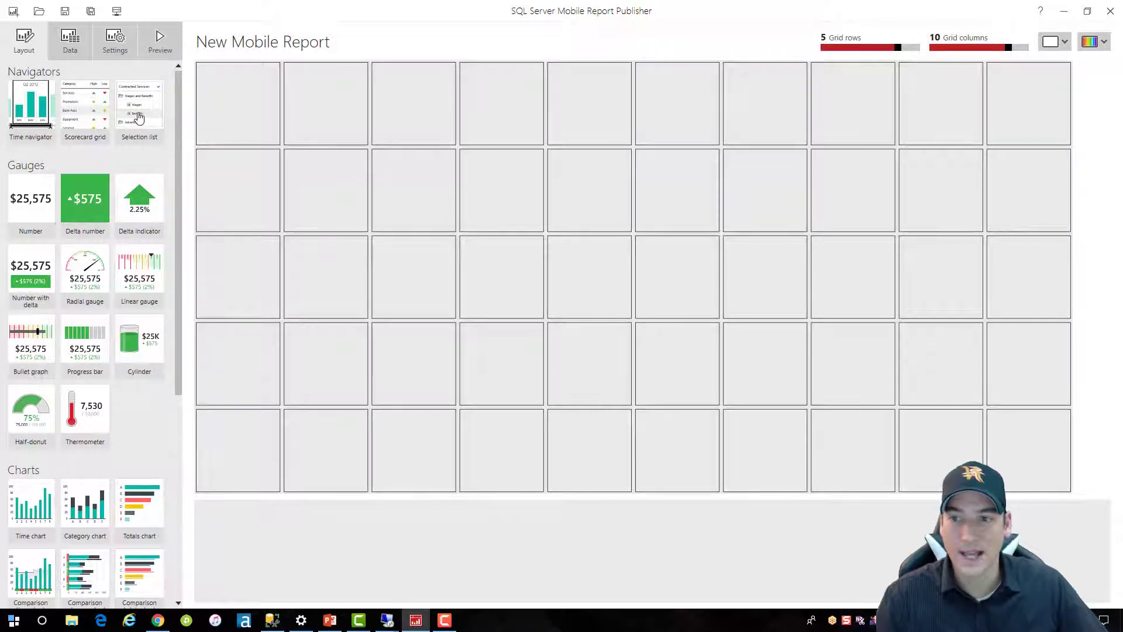
pyautogui.moveTo(130, 111); pyautogui.dragTo(519, 138)
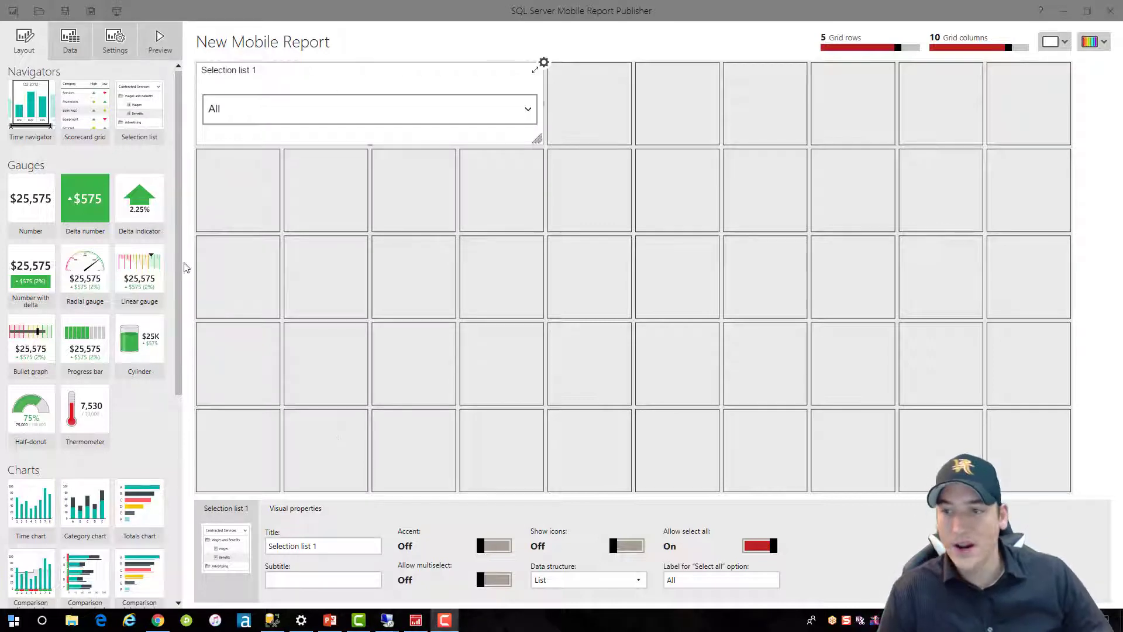
pyautogui.click(71, 42)
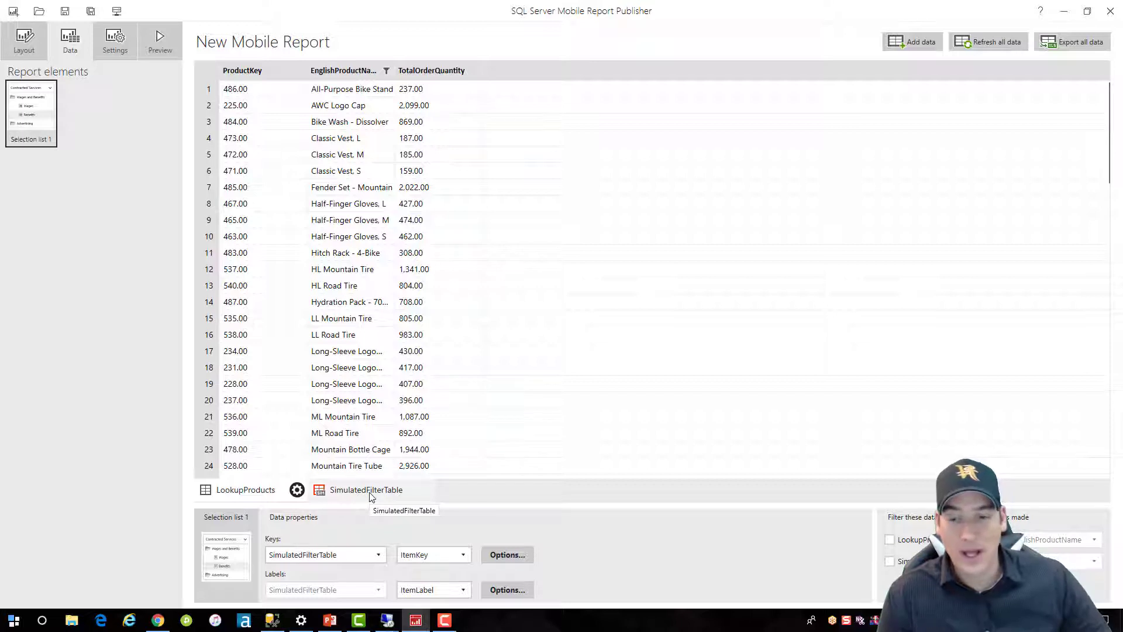
pyautogui.click(378, 554)
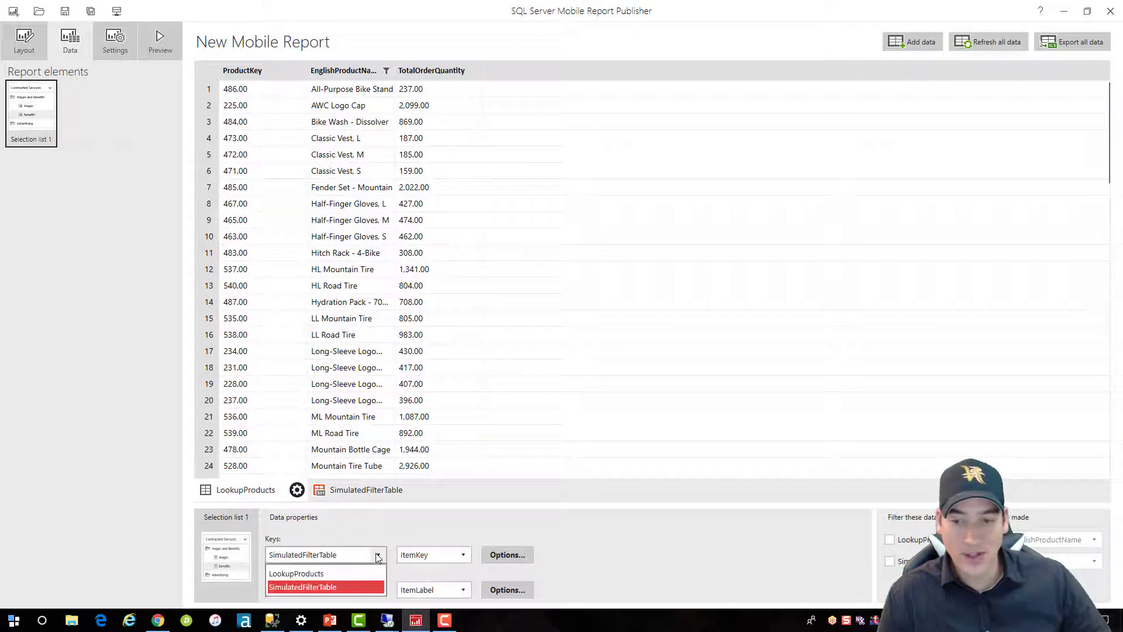
pyautogui.click(336, 573)
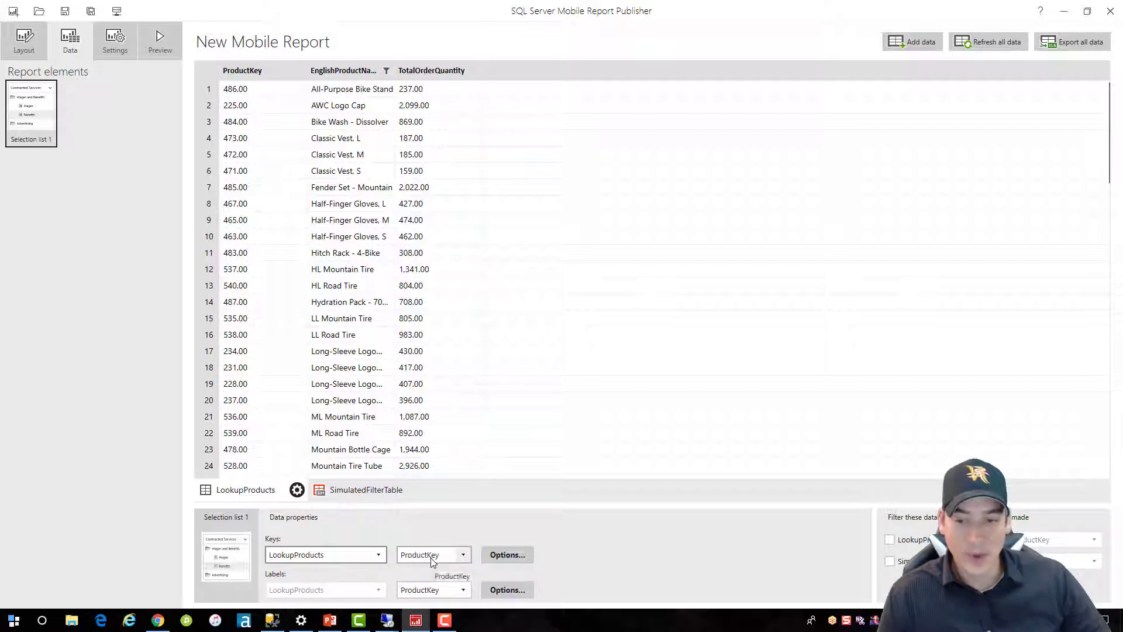
pyautogui.click(453, 591)
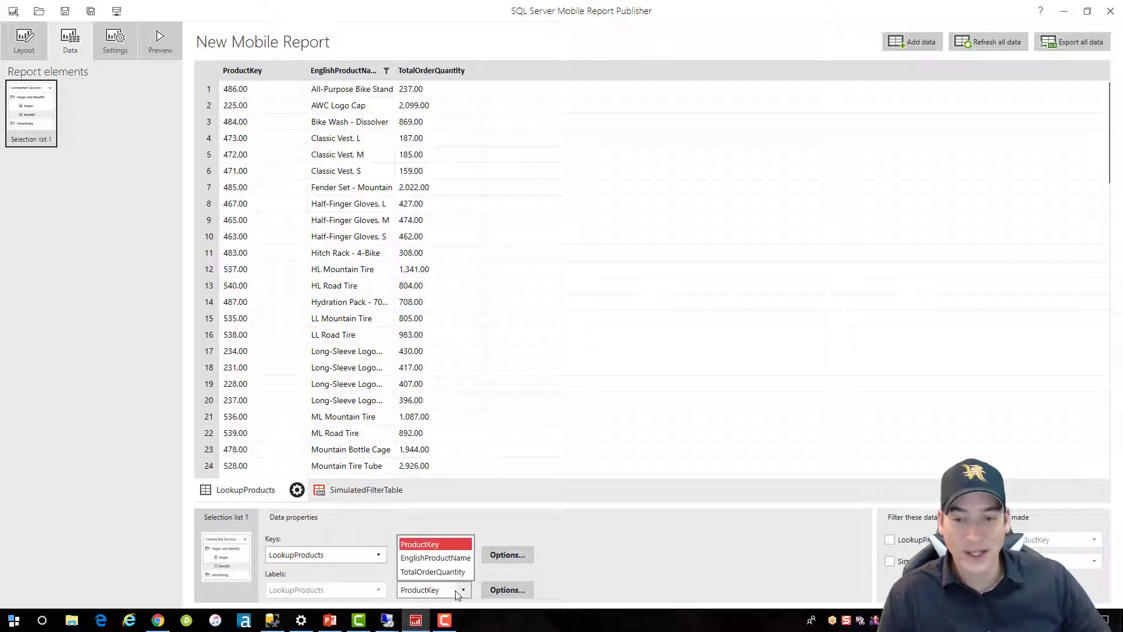
pyautogui.click(442, 561)
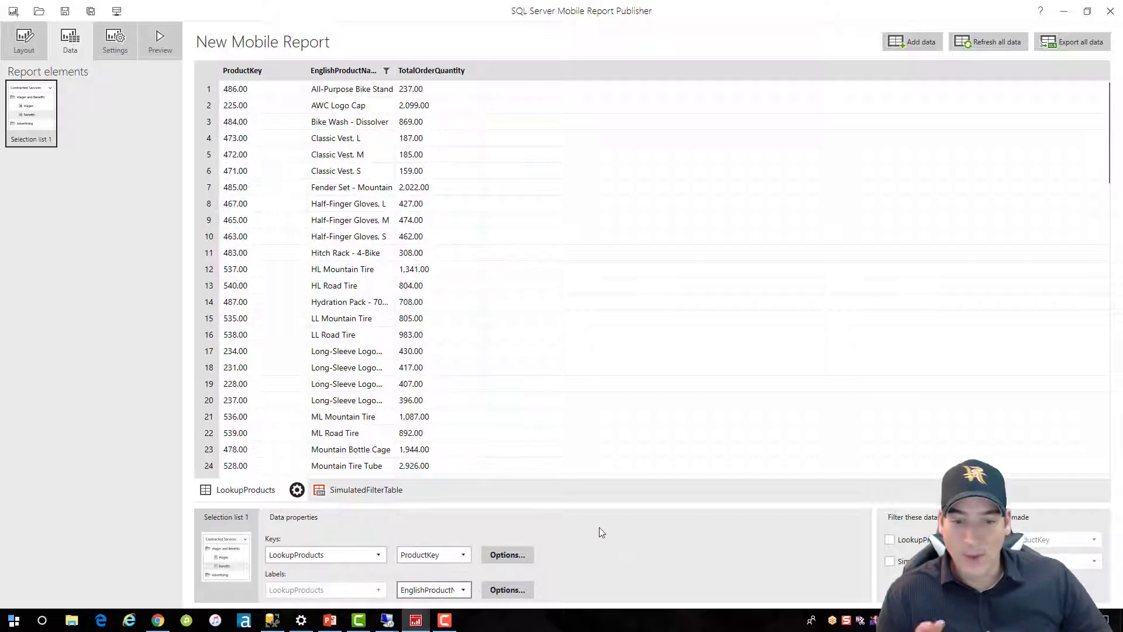
# Step: Preview the report, test the selection list by choosing Touring-3000 Yellow, 54, and return to the layout
pyautogui.click(24, 41)
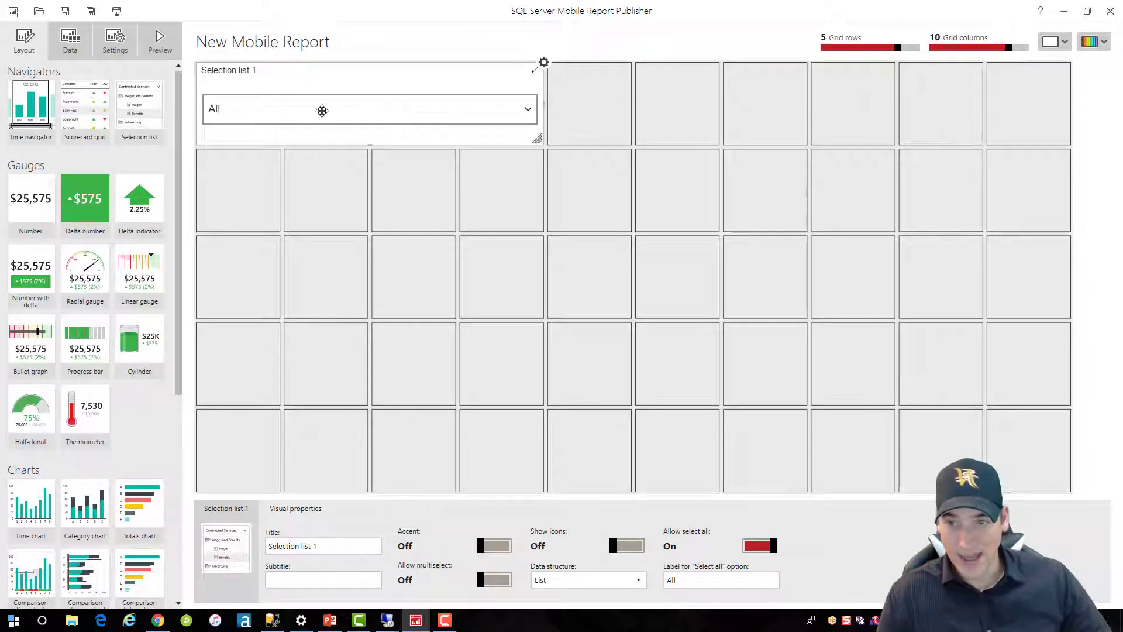
pyautogui.click(161, 41)
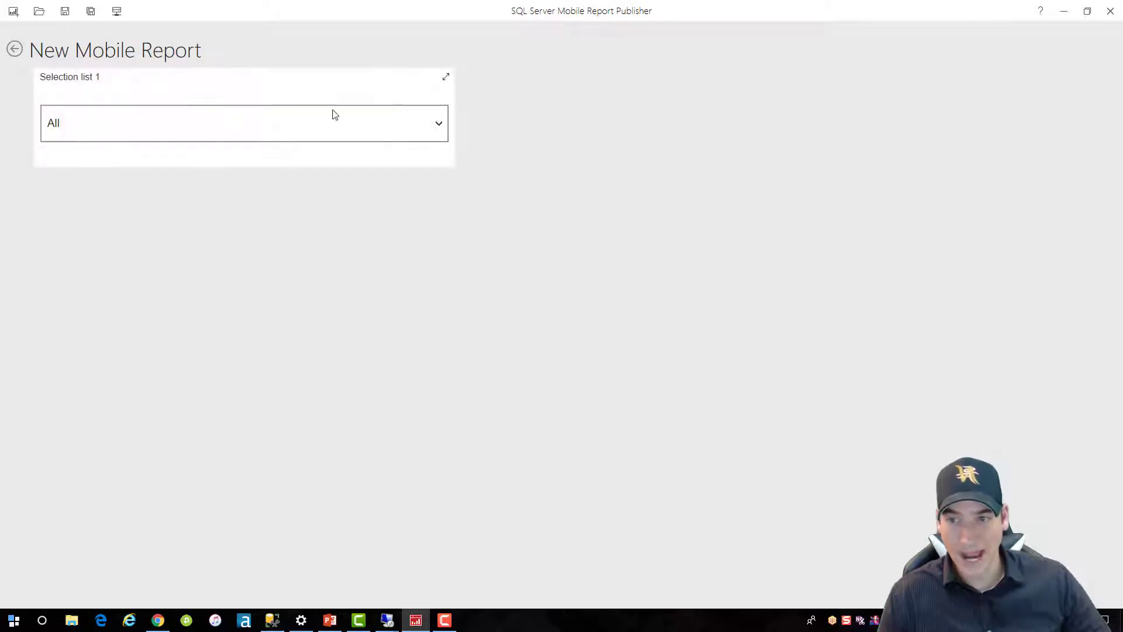
pyautogui.click(444, 126)
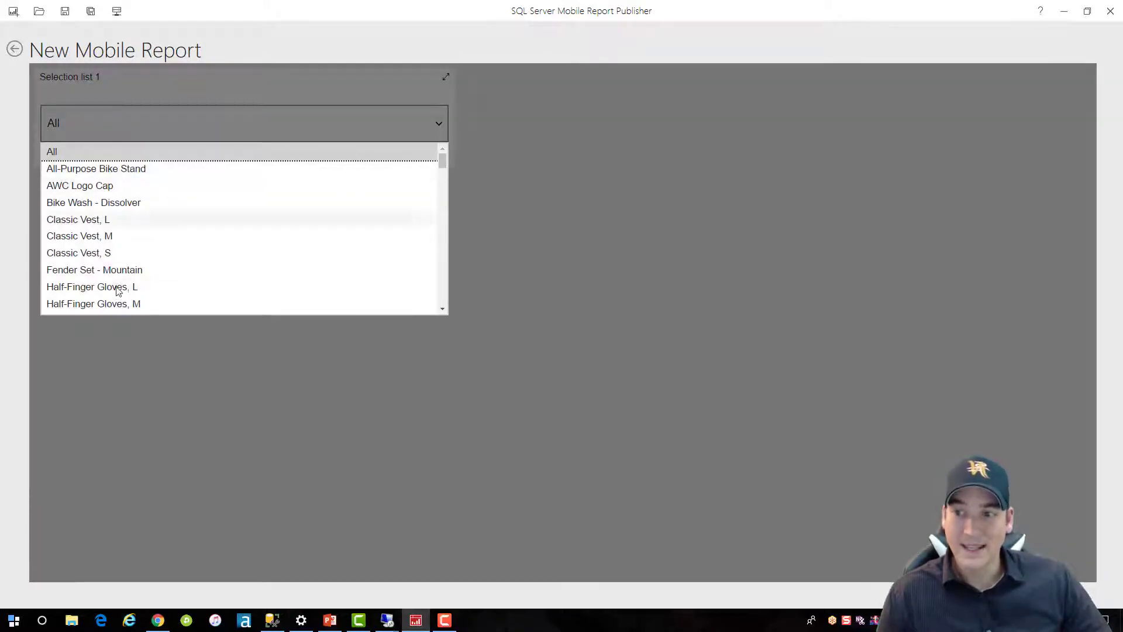
pyautogui.scroll(-6, 336, 221)
pyautogui.moveTo(442, 186); pyautogui.dragTo(436, 304)
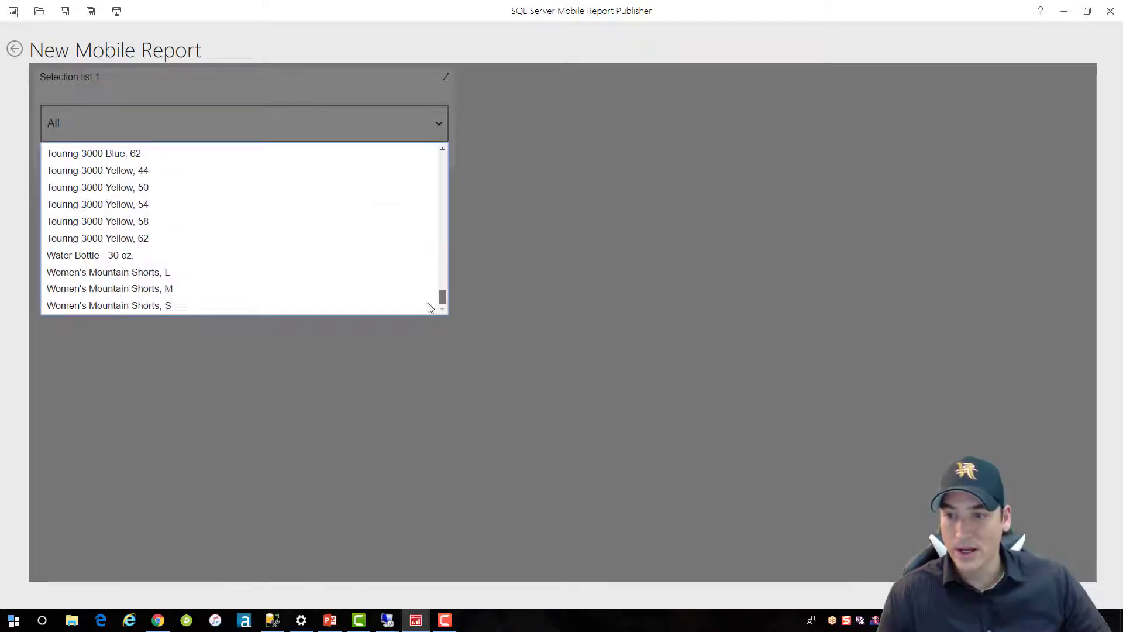
pyautogui.click(302, 205)
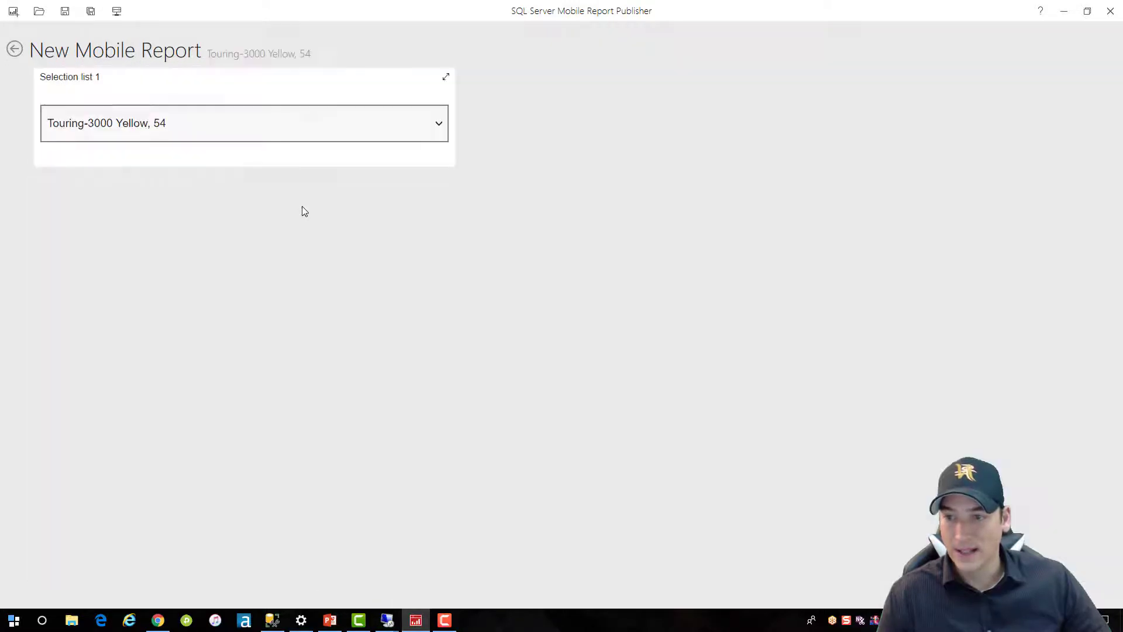
pyautogui.click(14, 48)
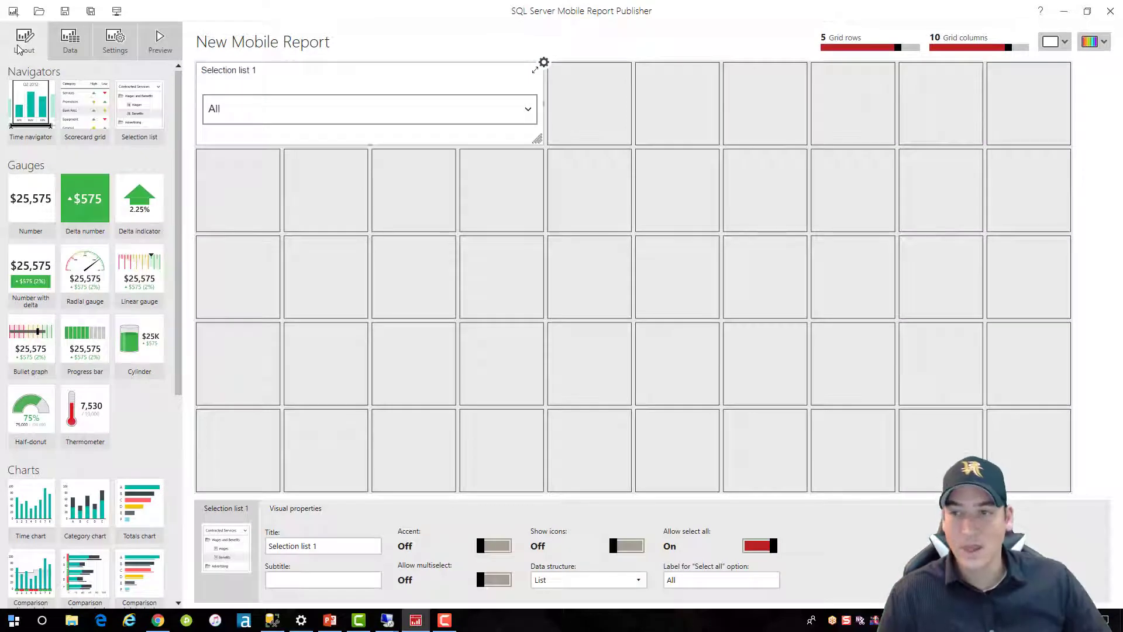
# Step: Add the Internet Sales 2013 dataset from the 26110-altryx/Reports server to the report's data
pyautogui.click(66, 43)
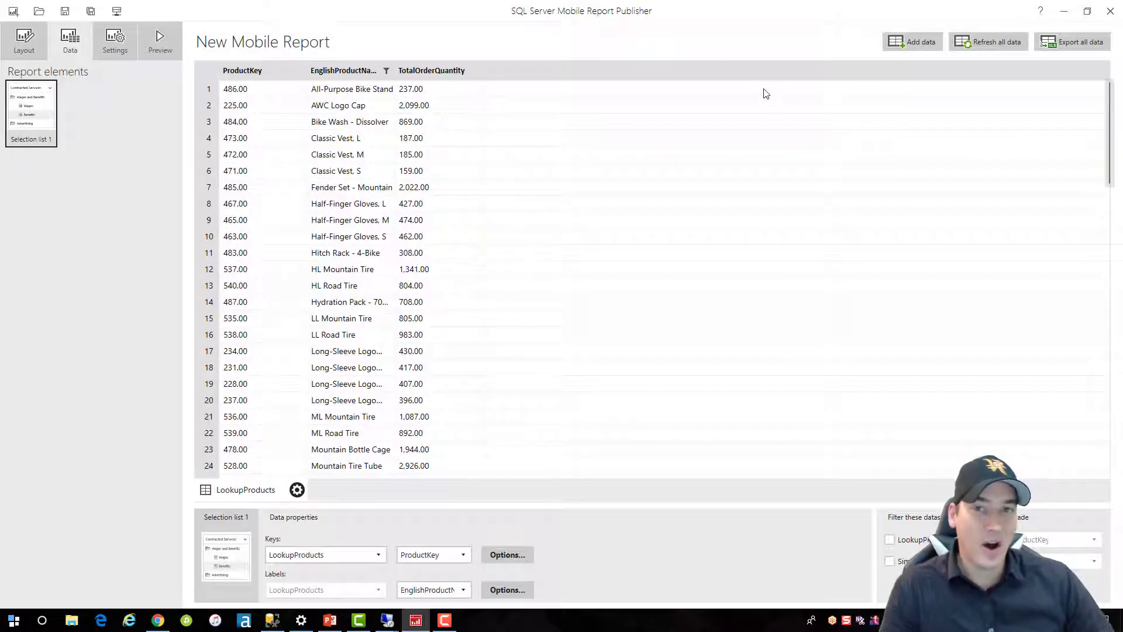
pyautogui.click(898, 42)
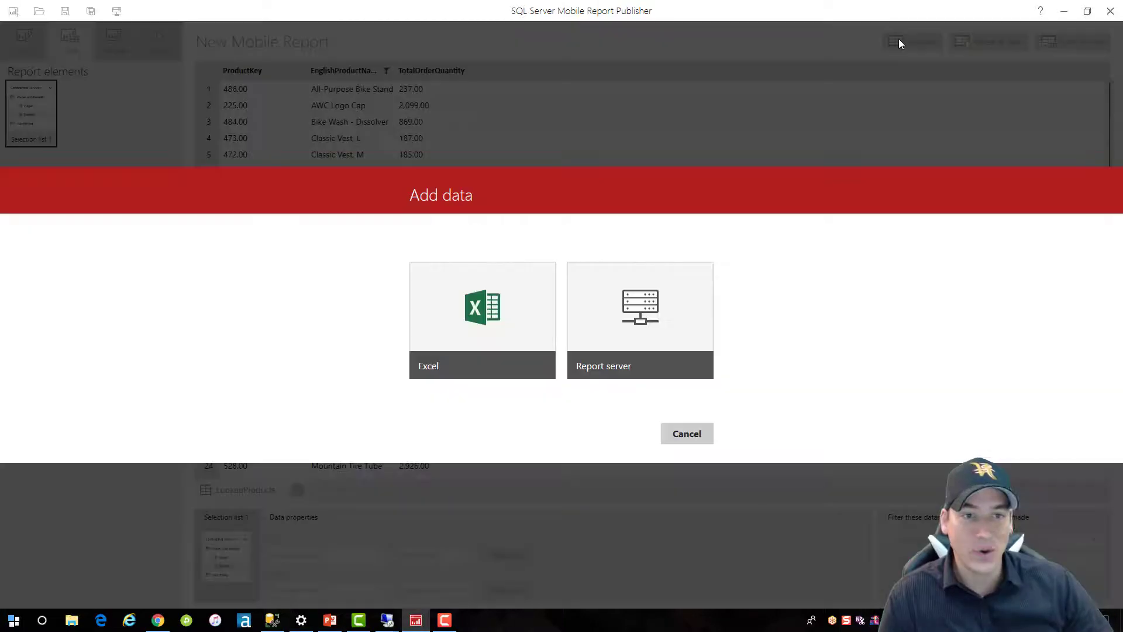
pyautogui.click(626, 316)
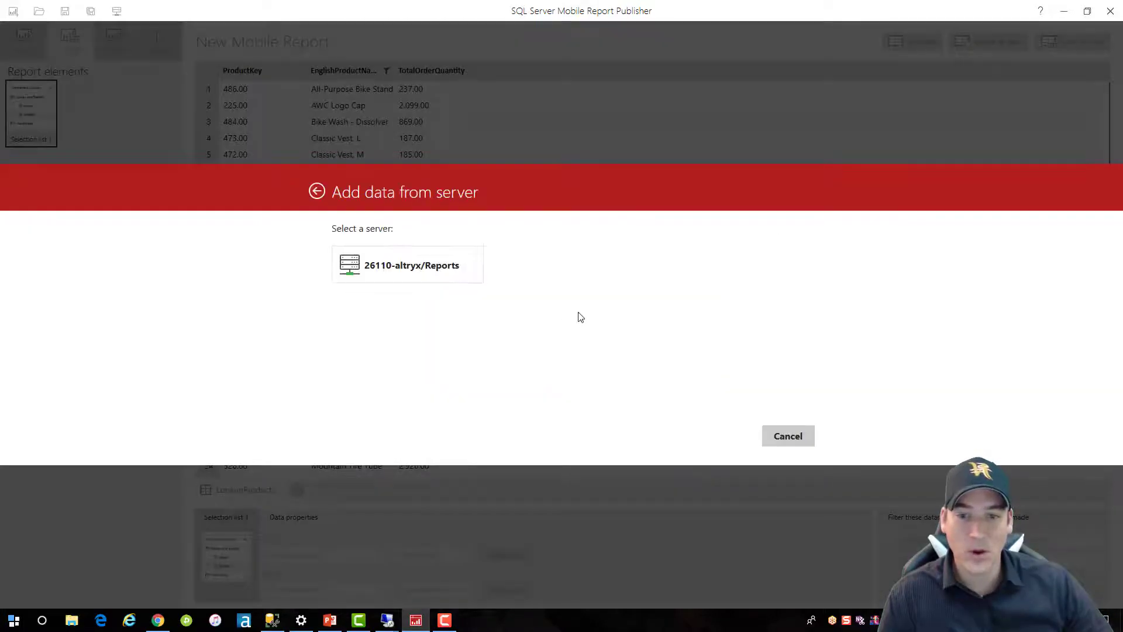
pyautogui.click(430, 267)
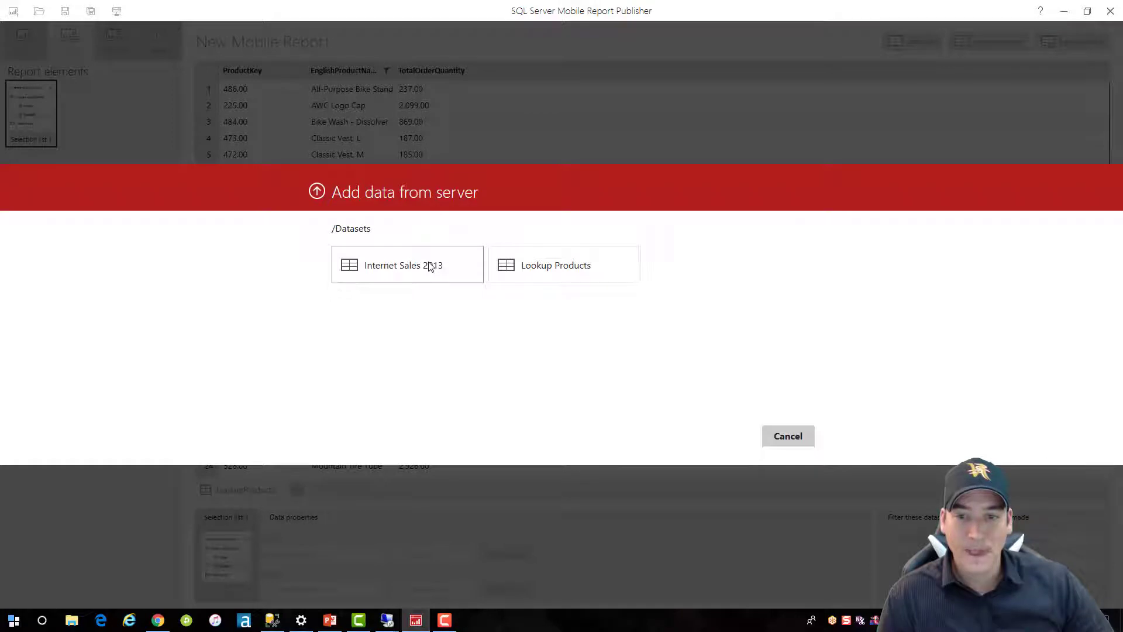
pyautogui.click(395, 270)
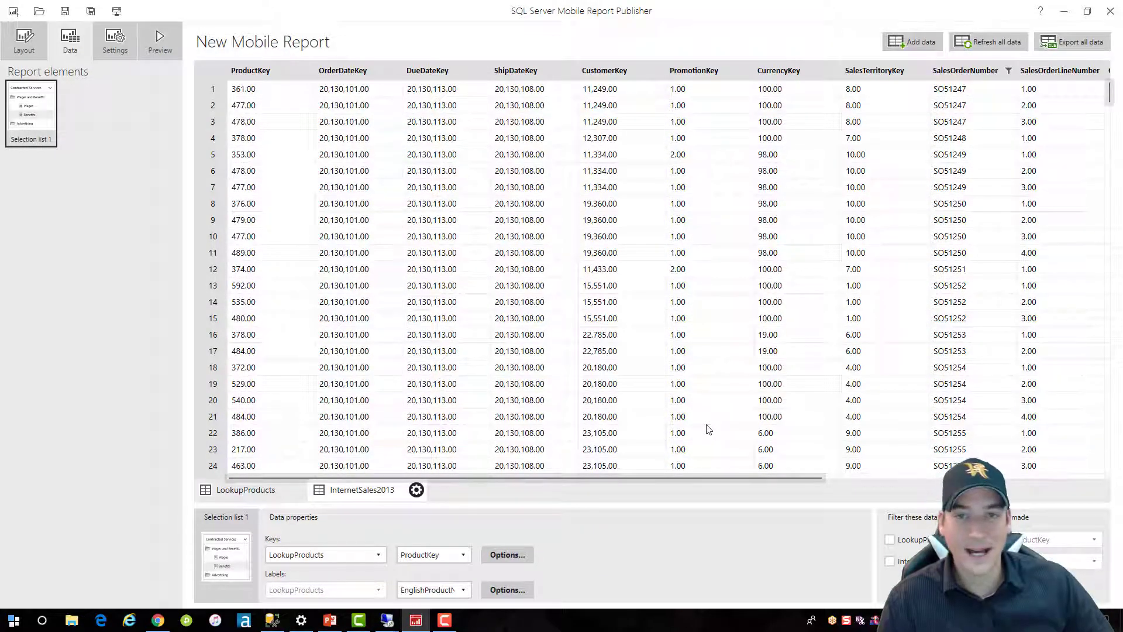
# Step: Place a category chart across all ten columns of the four grid rows below the selection list
pyautogui.click(22, 46)
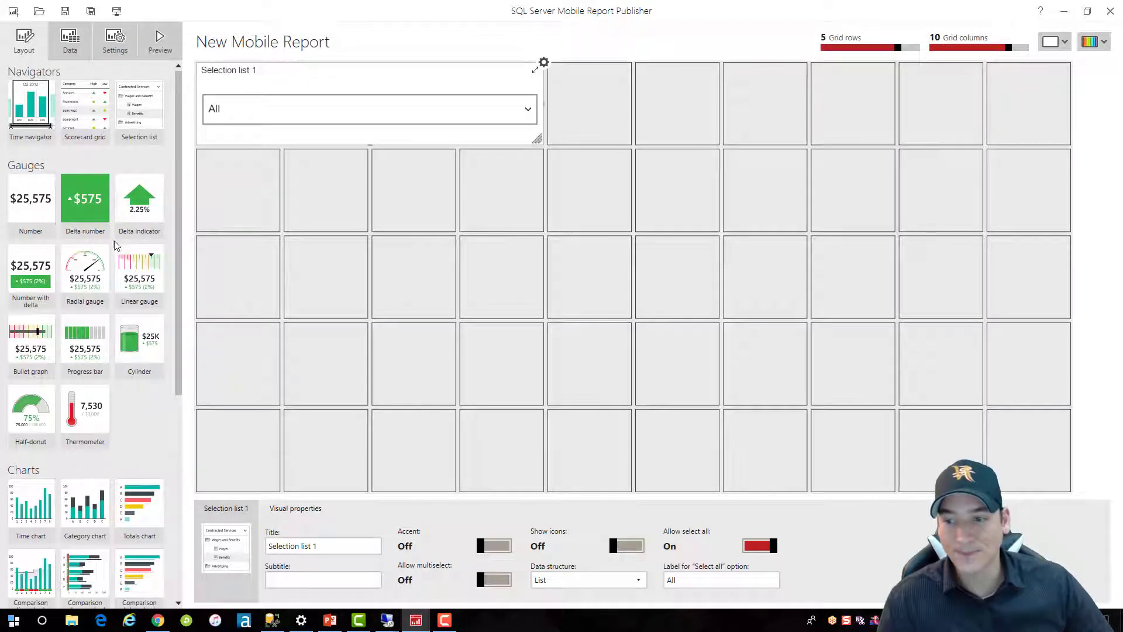
pyautogui.moveTo(79, 516); pyautogui.dragTo(1061, 481)
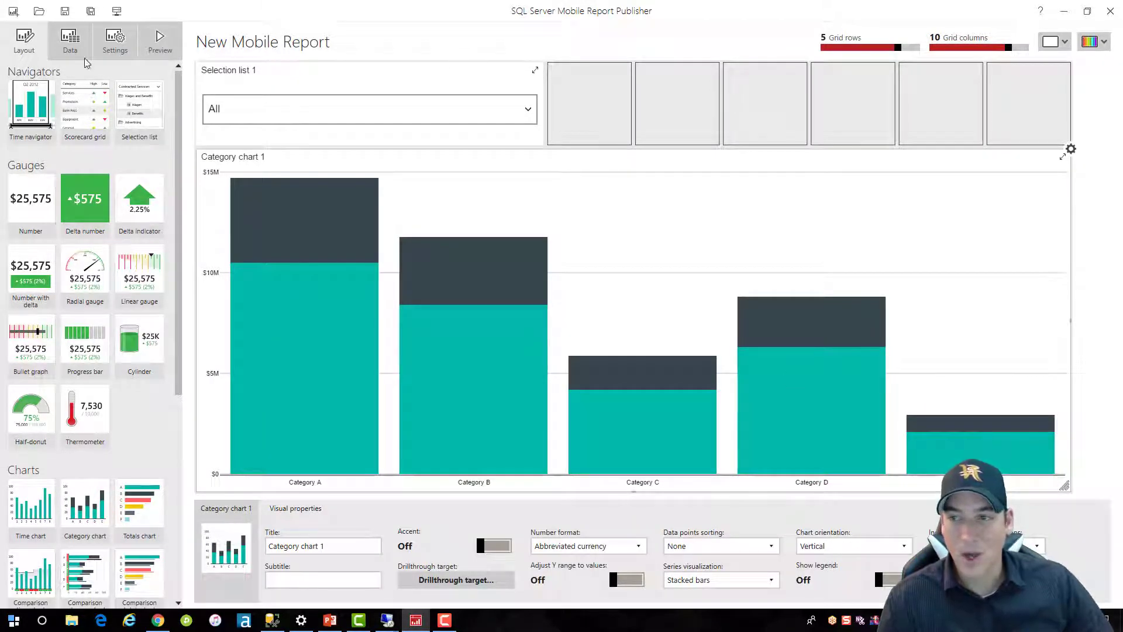
# Step: Compare the data properties of the selection list and the category chart, and view the LookupProducts table
pyautogui.click(71, 44)
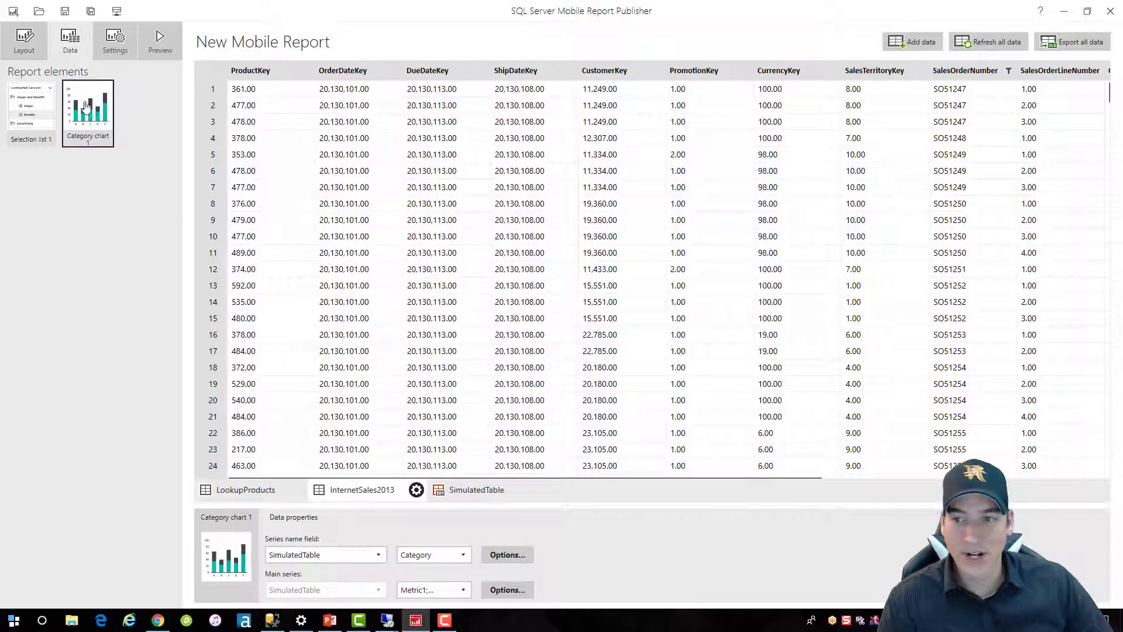
pyautogui.click(40, 112)
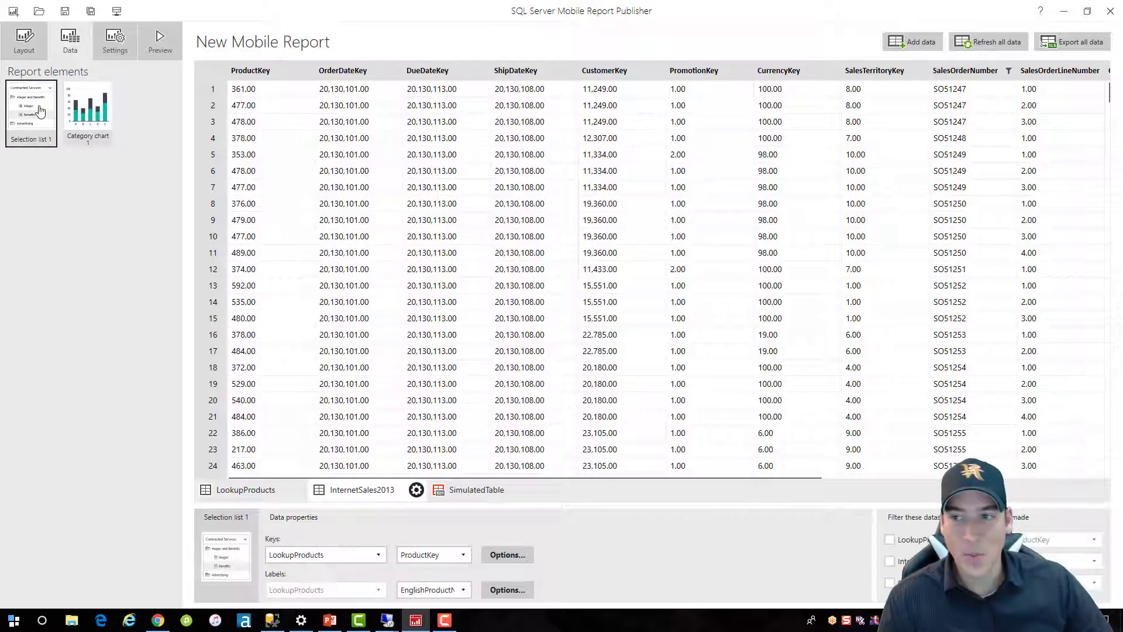
pyautogui.click(72, 111)
pyautogui.click(34, 113)
pyautogui.click(84, 111)
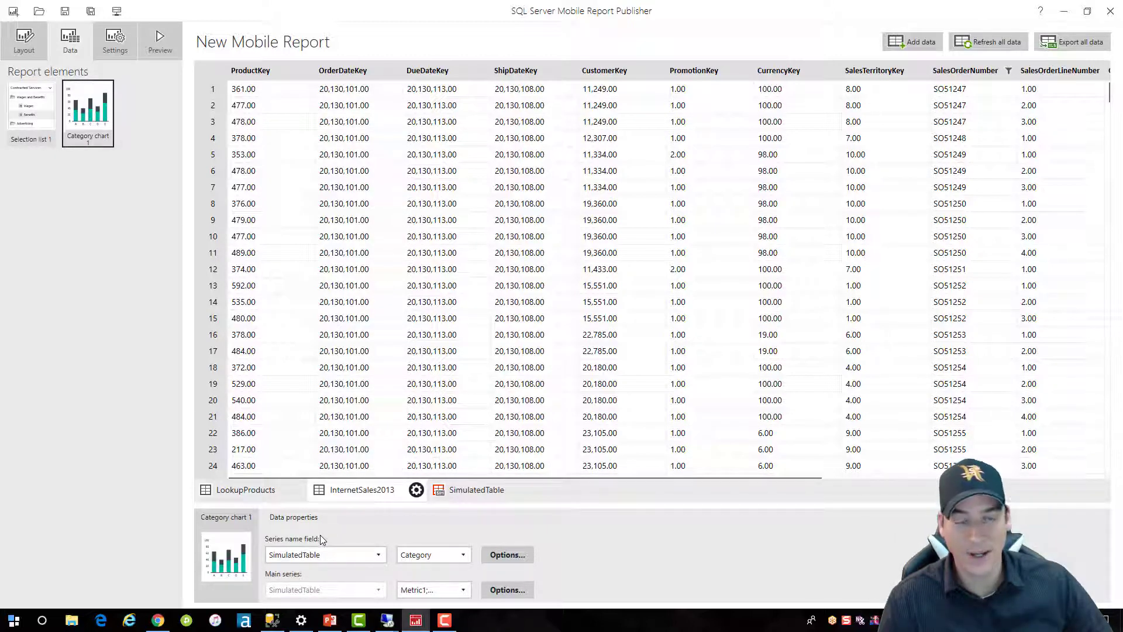
pyautogui.click(273, 497)
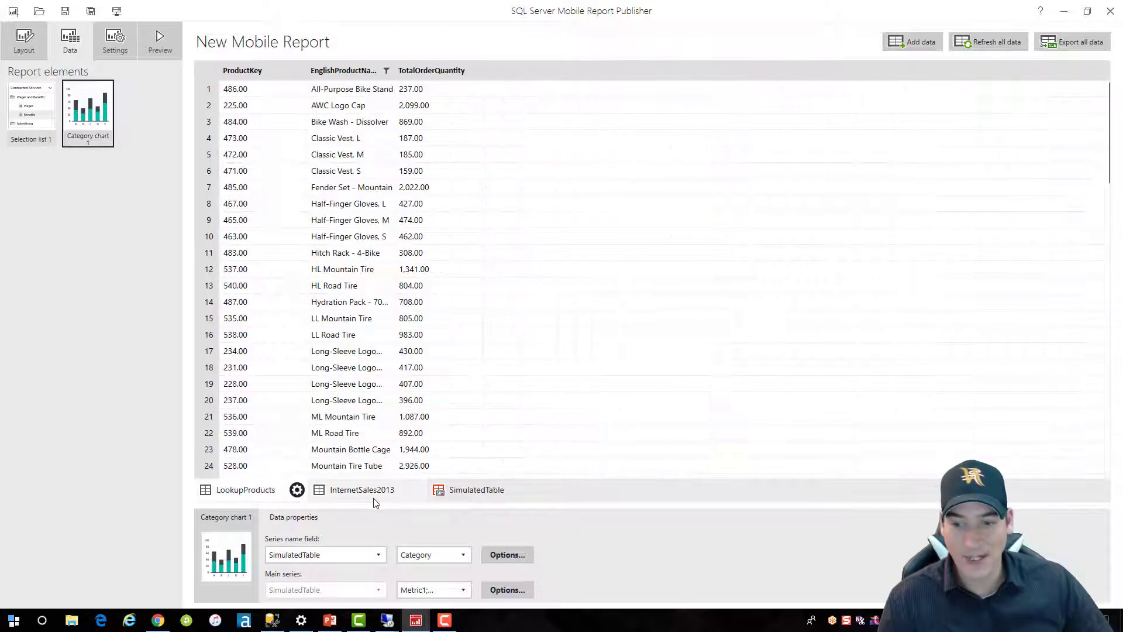
pyautogui.click(267, 496)
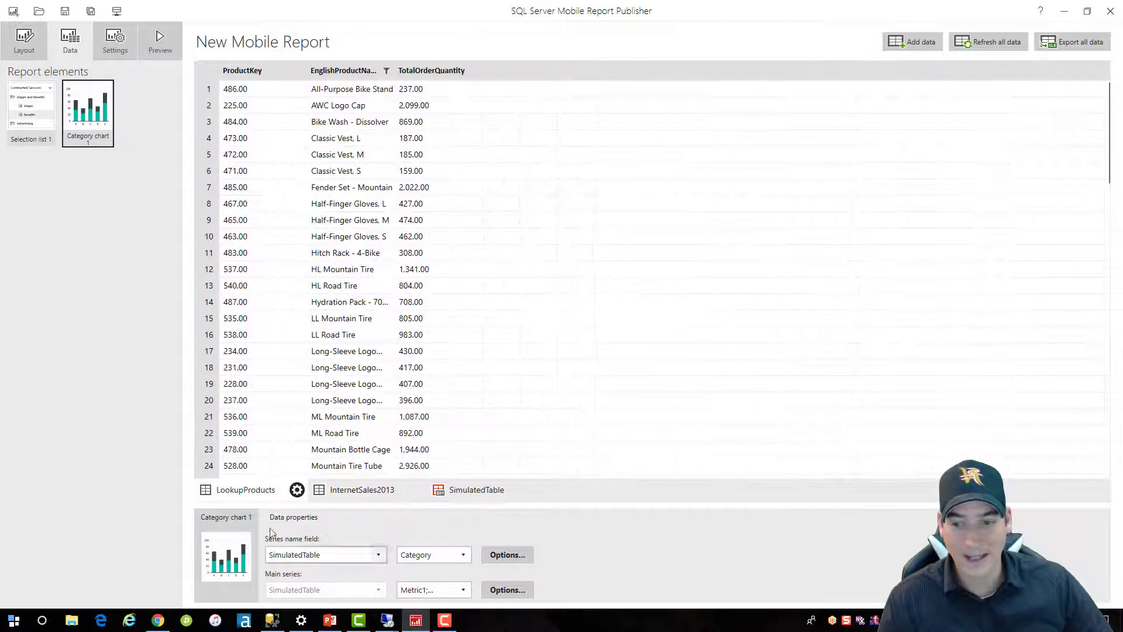
pyautogui.click(45, 114)
pyautogui.click(85, 113)
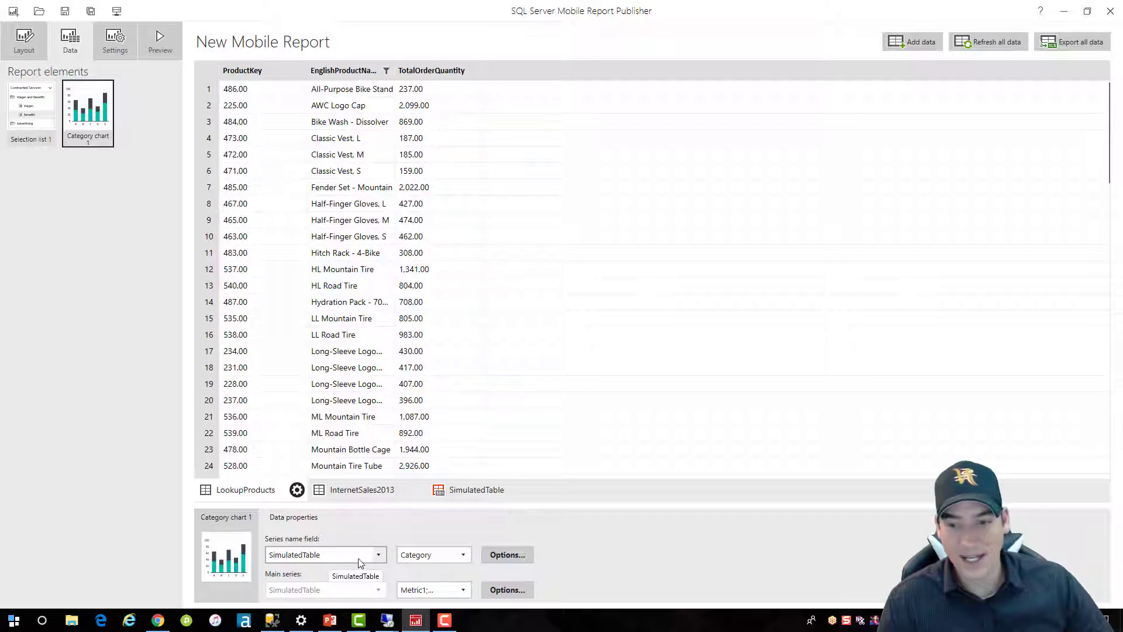
# Step: Set the category chart's series name field to EnglishMonthName from the InternetSales2013 table
pyautogui.click(379, 556)
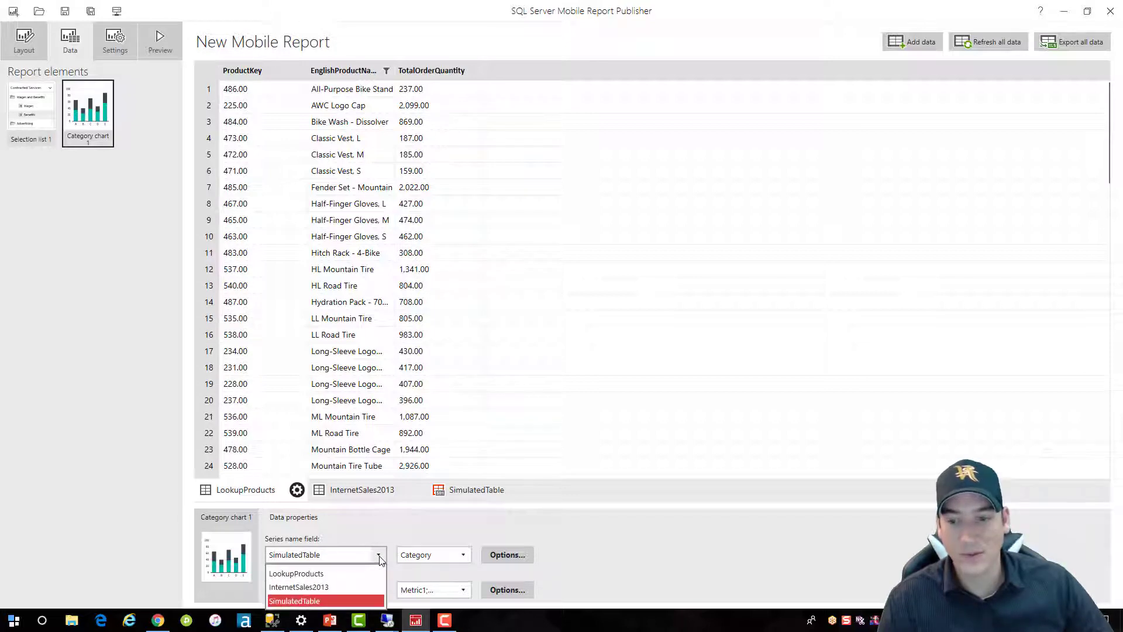
pyautogui.click(325, 587)
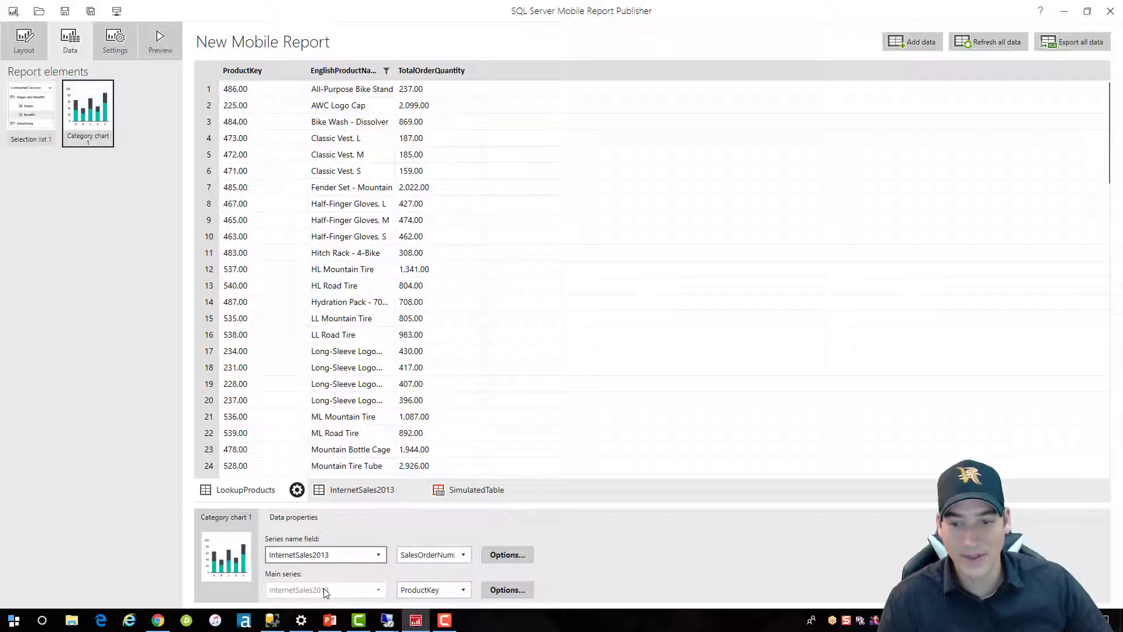
pyautogui.click(361, 496)
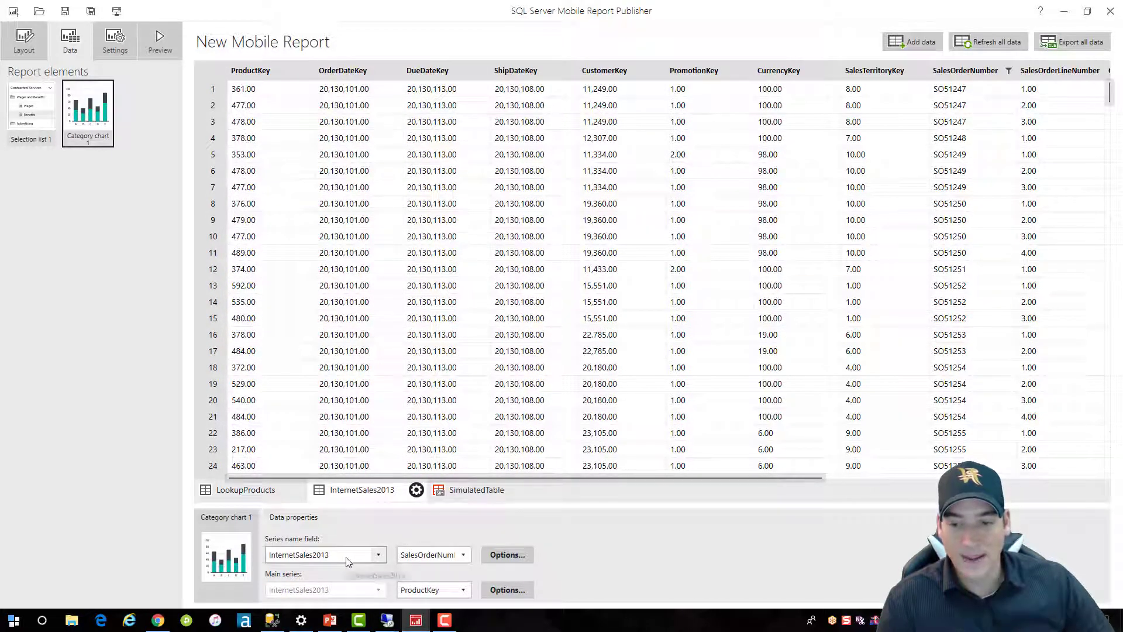
pyautogui.click(464, 554)
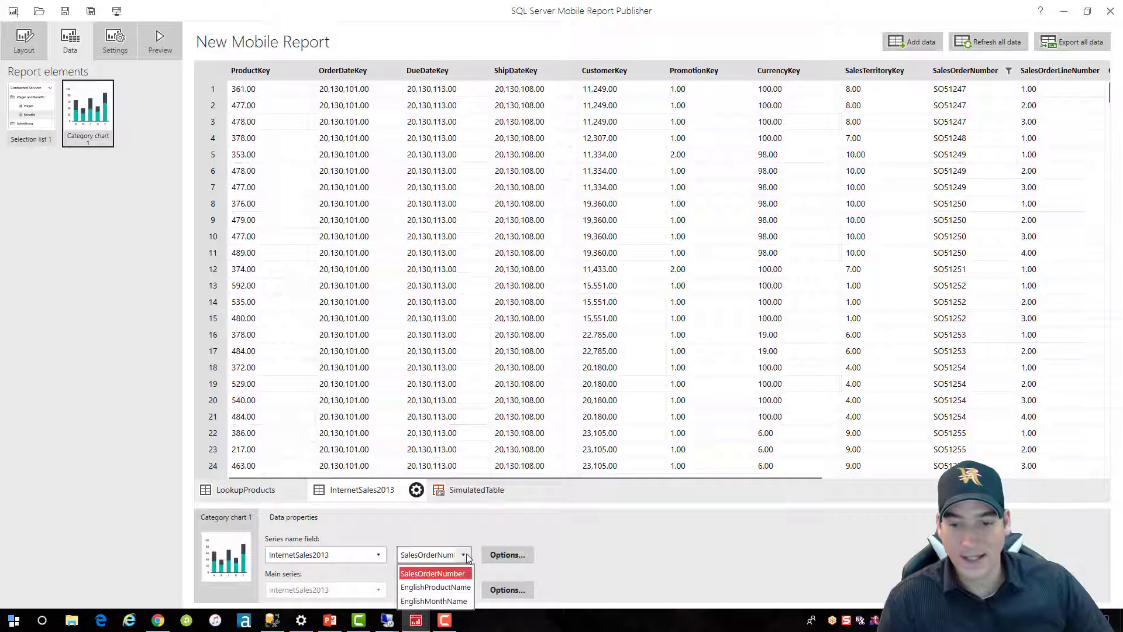
pyautogui.click(444, 601)
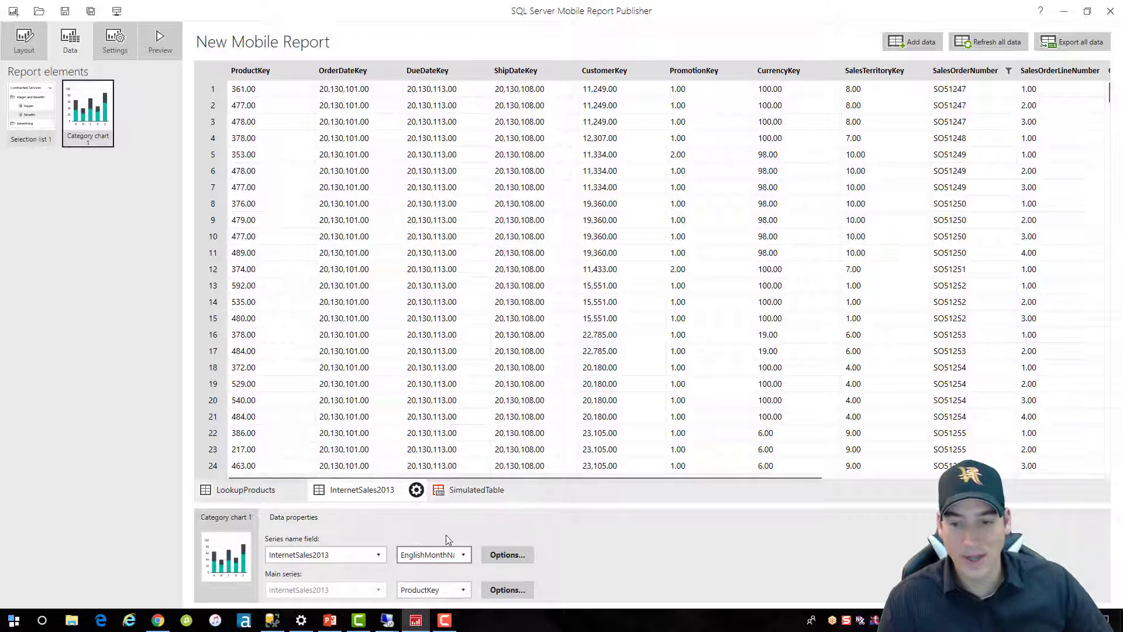
# Step: Set the category chart's main series to SalesAmount only, aggregated by Sum
pyautogui.click(459, 590)
pyautogui.click(407, 432)
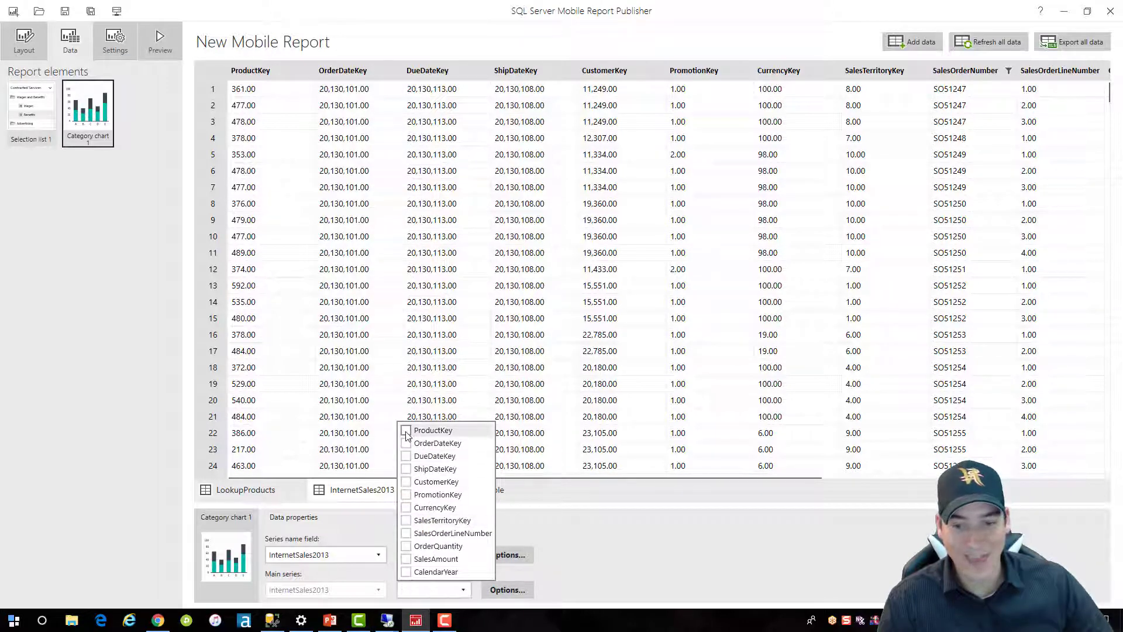
pyautogui.click(406, 559)
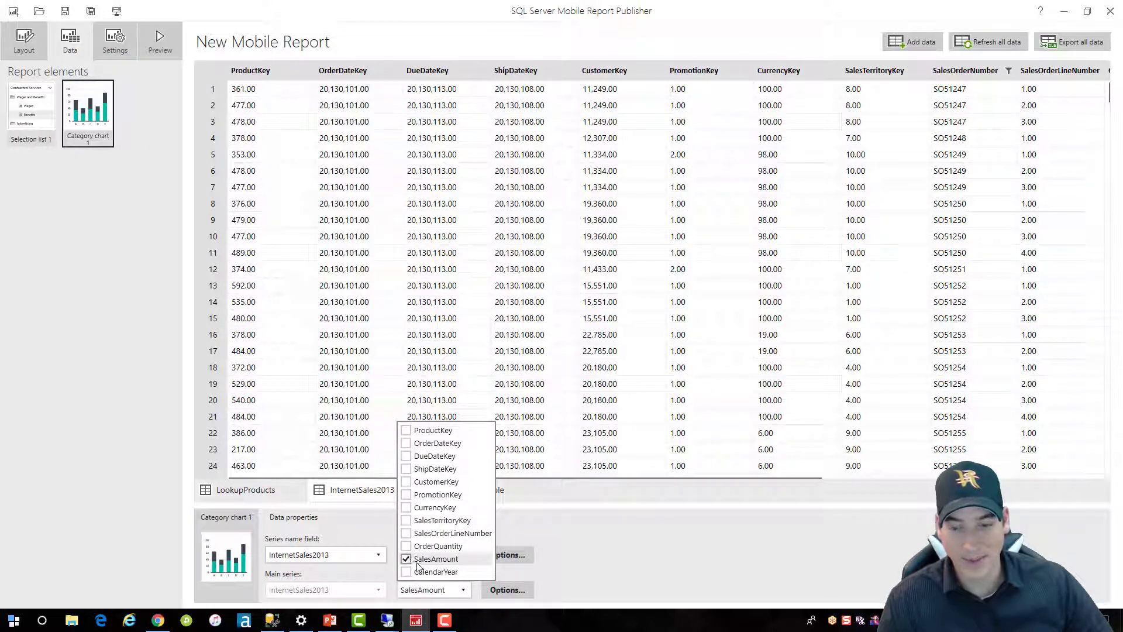
pyautogui.click(463, 590)
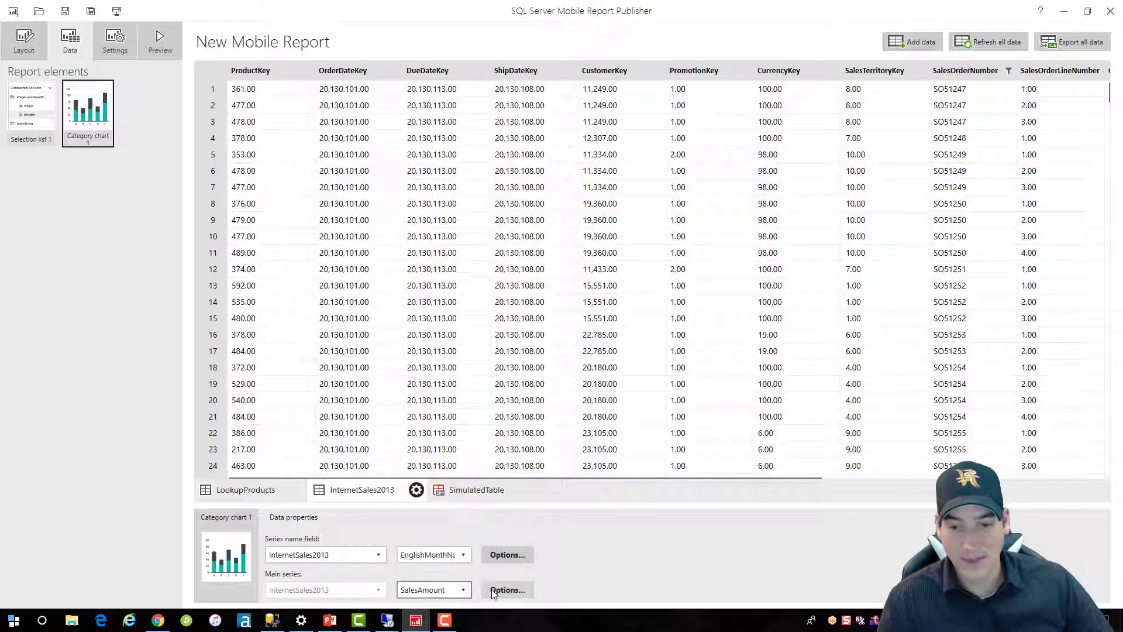
pyautogui.click(495, 591)
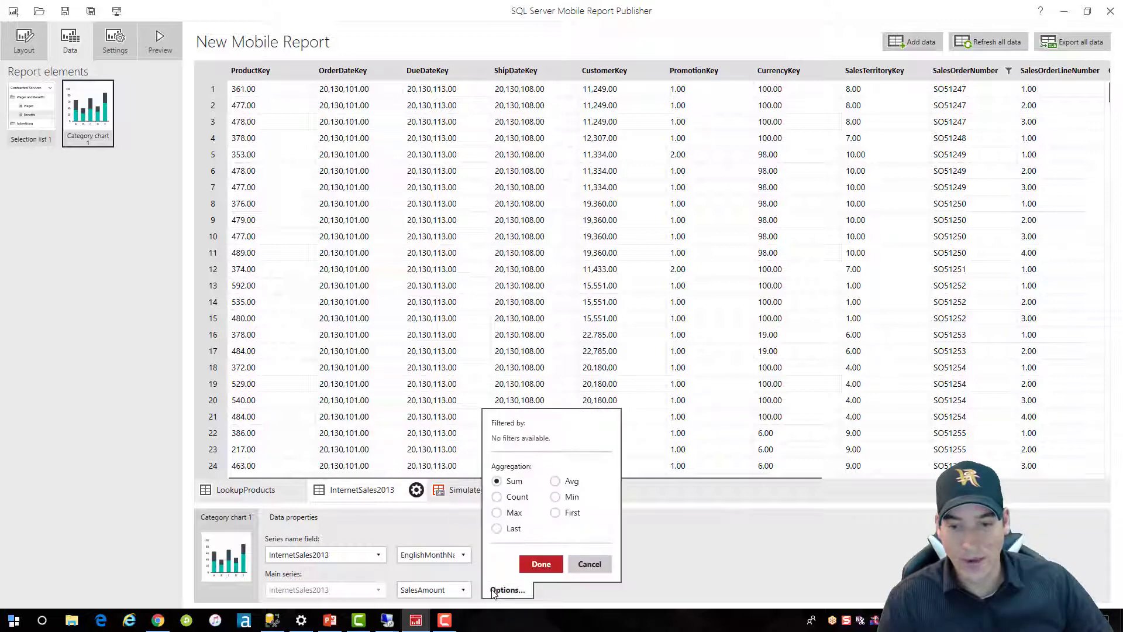
pyautogui.click(537, 565)
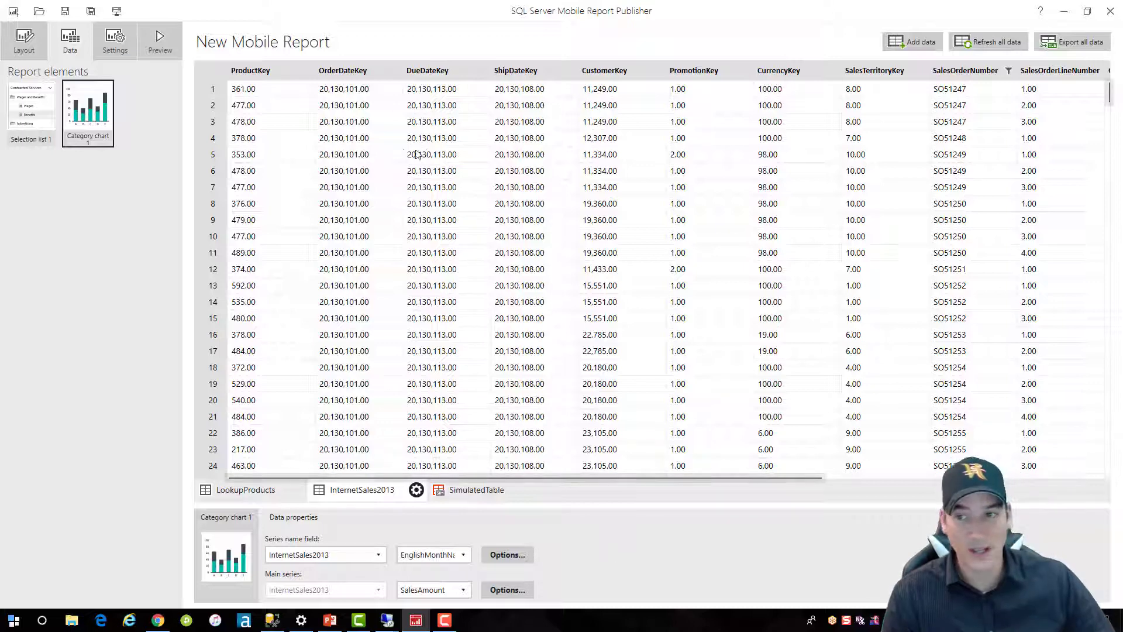
# Step: Preview the report, test the selection list with AWC Logo Cap, Fender Set - Mountain and Classic Vest, S, and return to the data view
pyautogui.click(160, 41)
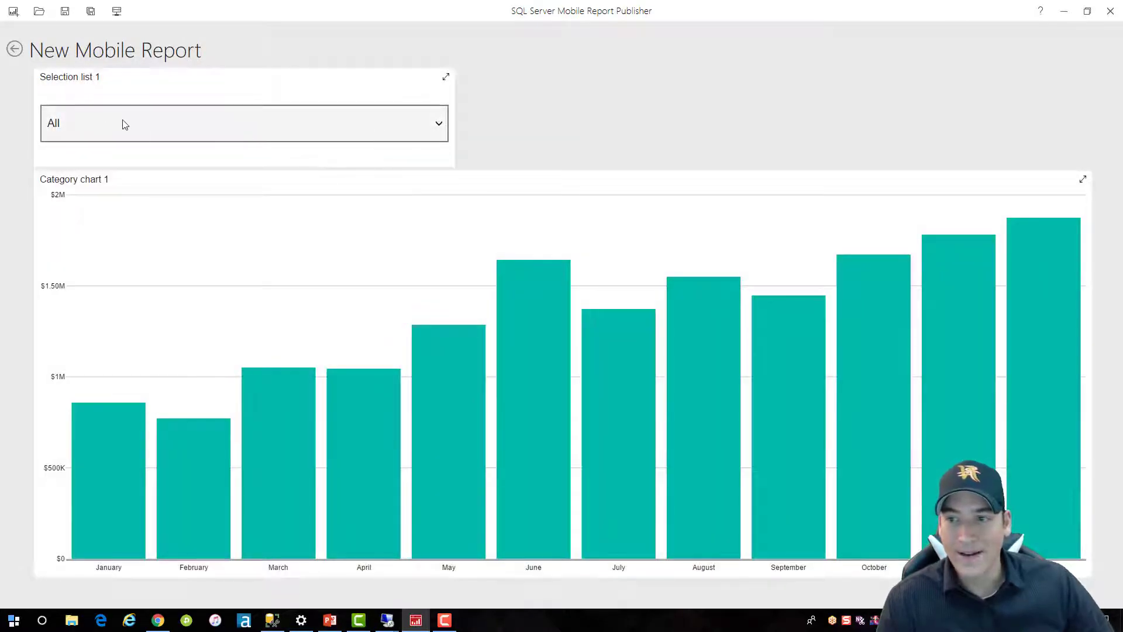
pyautogui.click(154, 121)
pyautogui.click(149, 188)
pyautogui.click(229, 132)
pyautogui.click(199, 261)
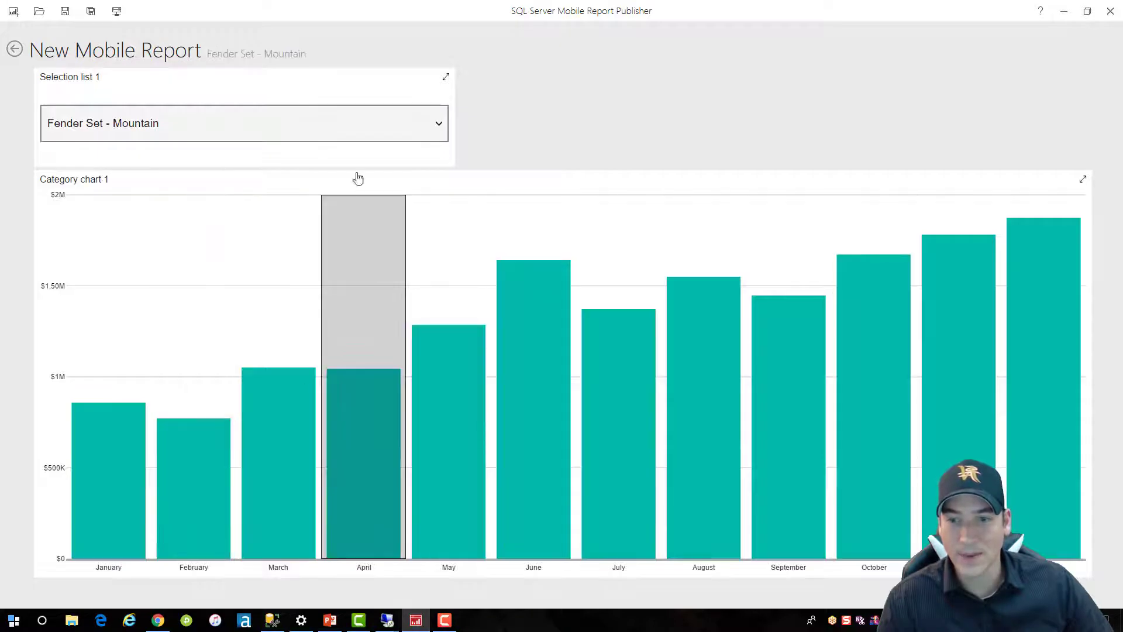
pyautogui.click(354, 128)
pyautogui.click(318, 251)
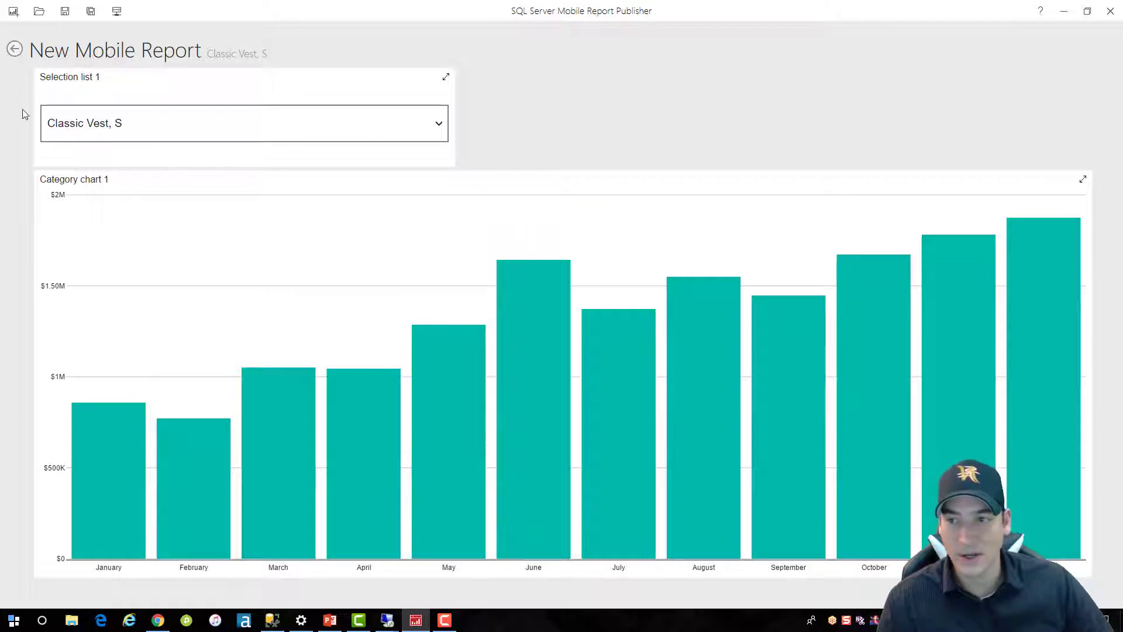
pyautogui.click(15, 48)
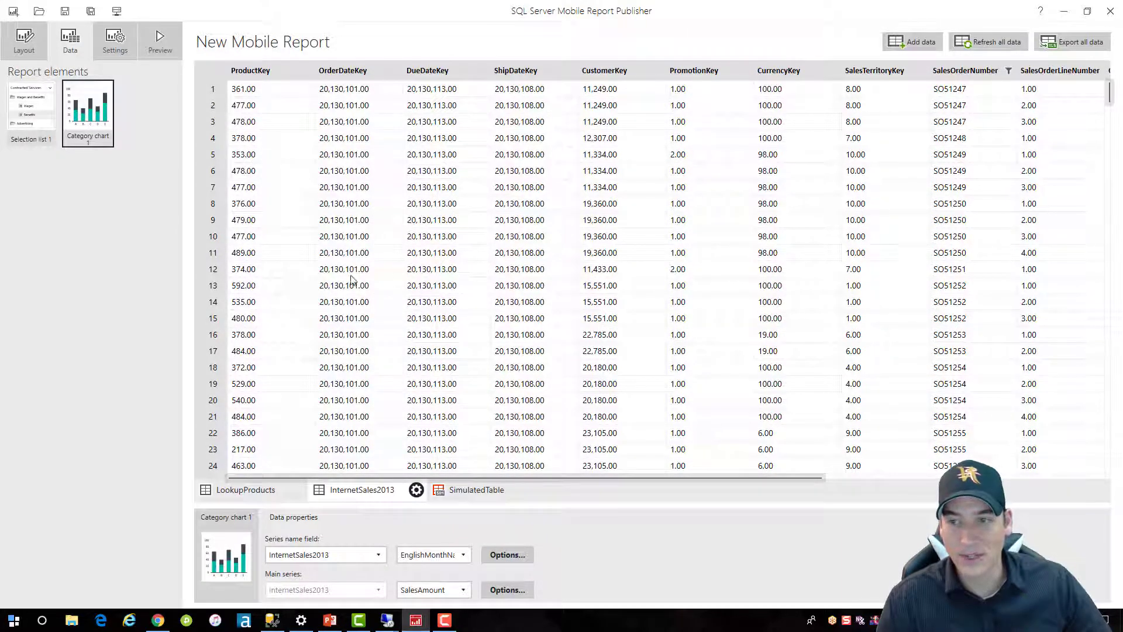
# Step: Make the selection list filter the InternetSales2013 dataset and keep the category chart's series name field filtered by Selection list 1
pyautogui.click(30, 115)
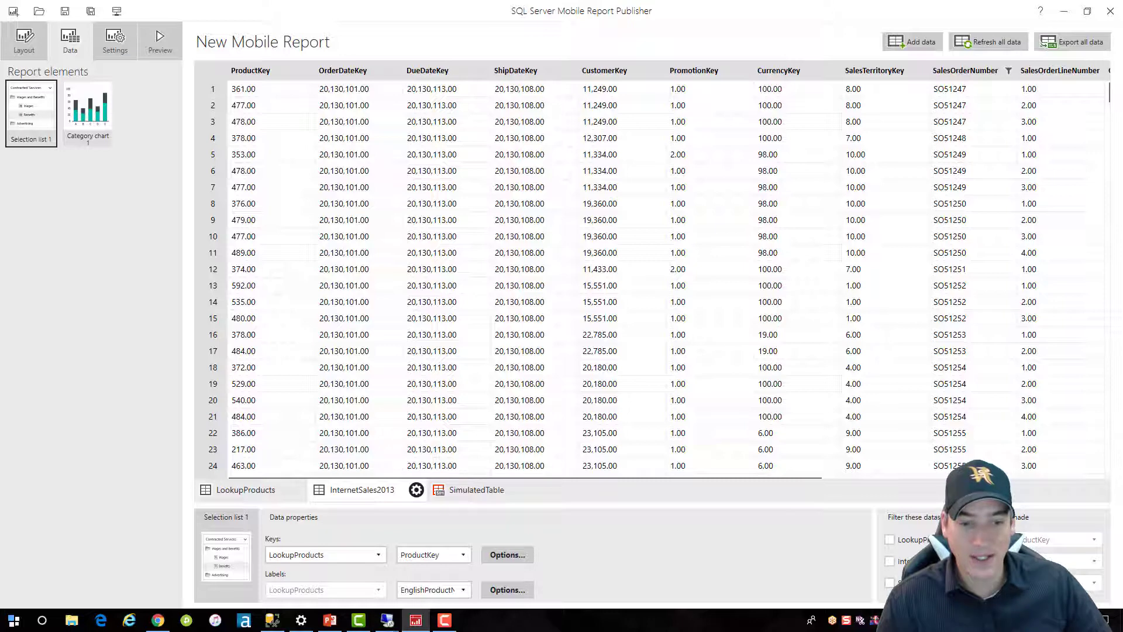
pyautogui.click(890, 562)
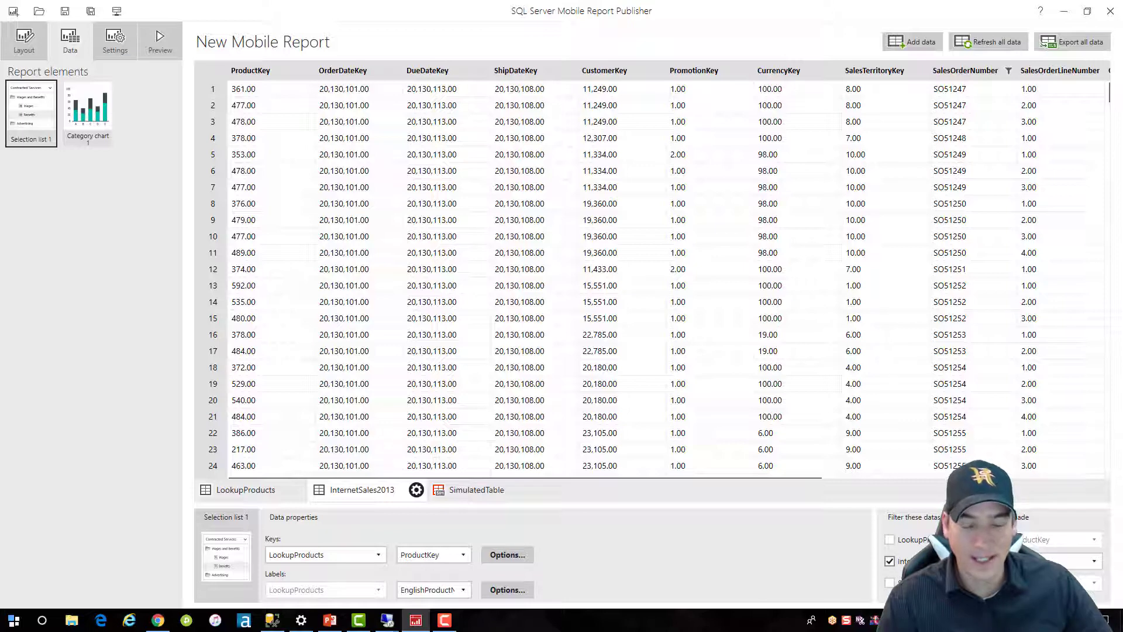
pyautogui.click(1053, 561)
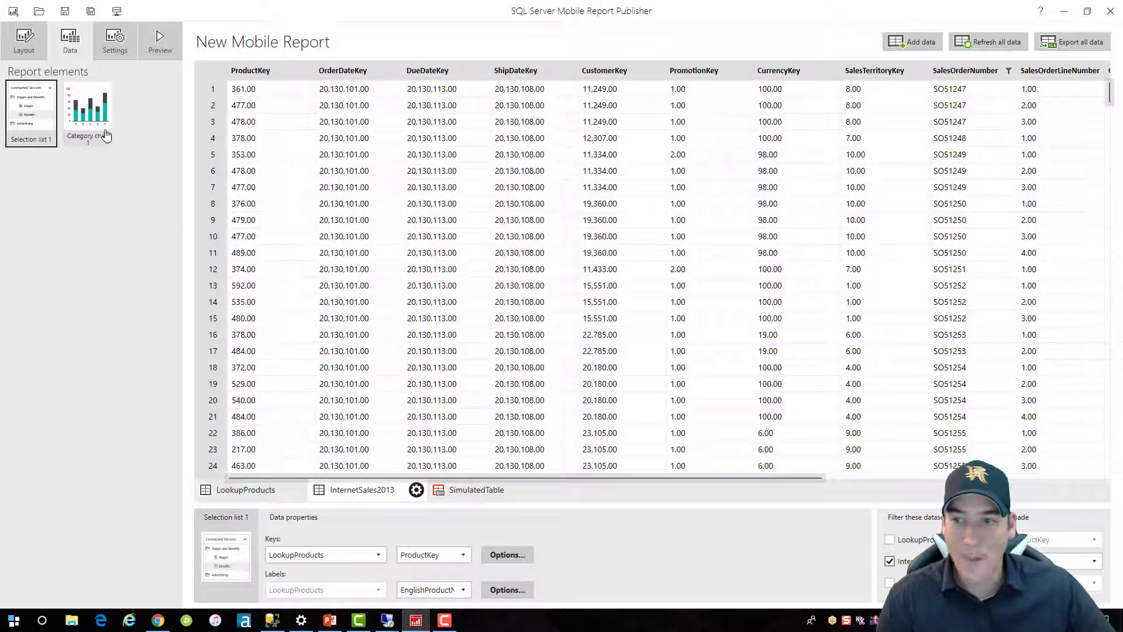
pyautogui.click(93, 110)
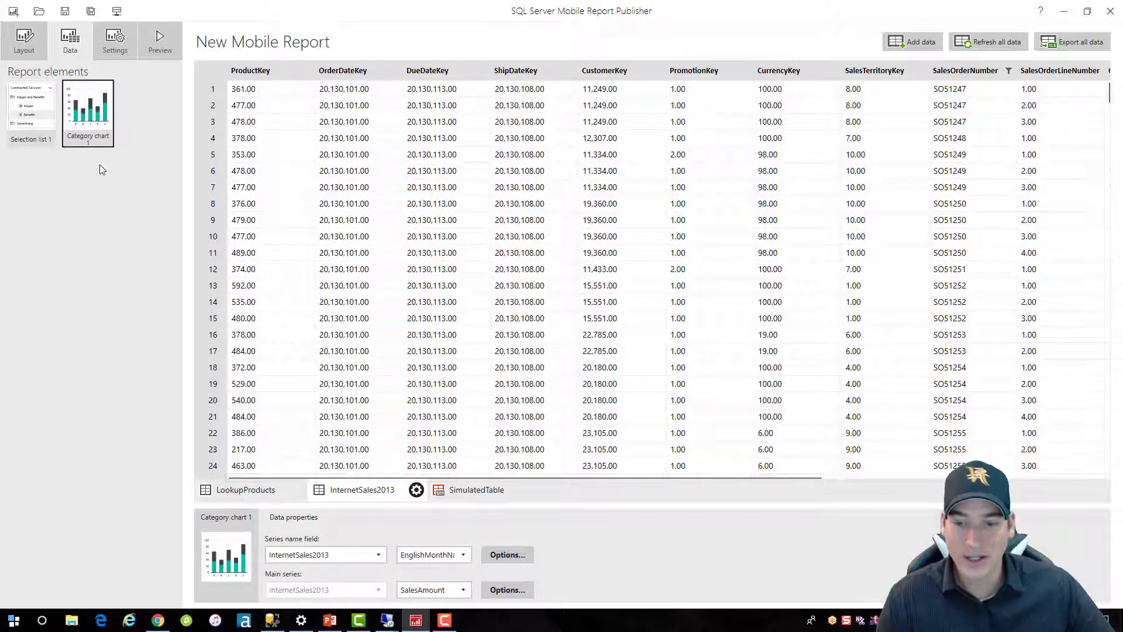
pyautogui.click(512, 559)
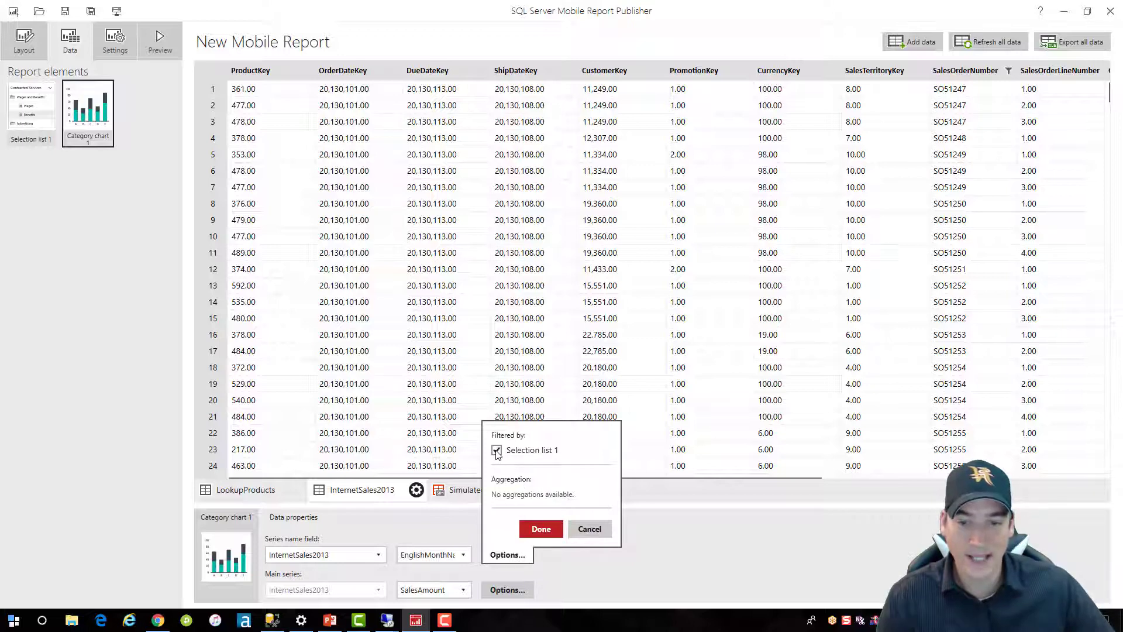
pyautogui.click(542, 529)
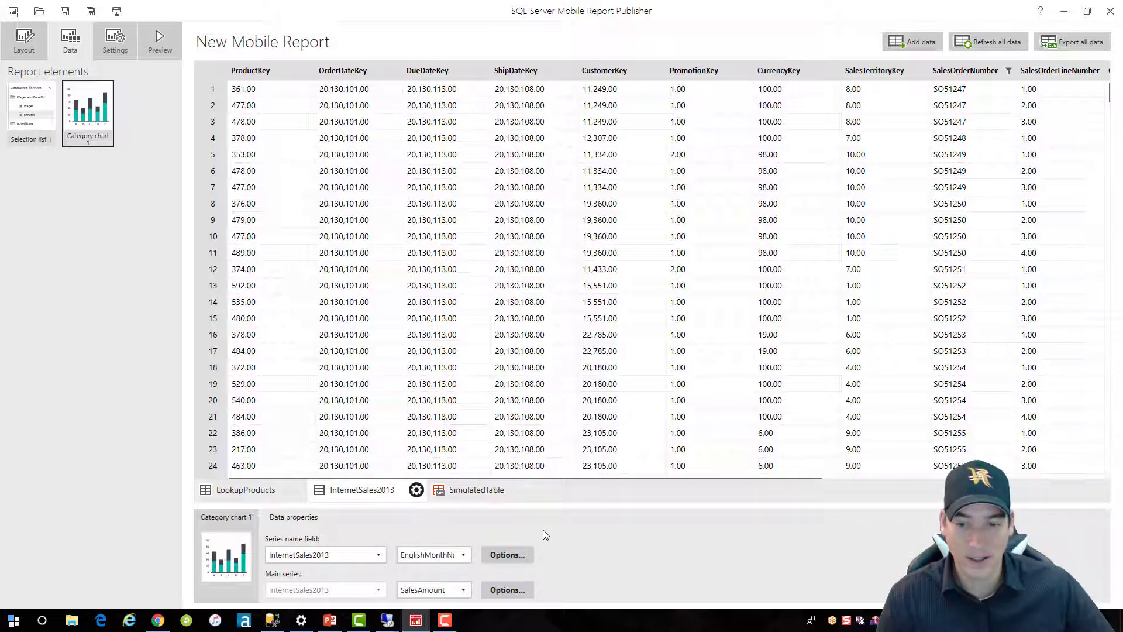
# Step: Preview the chart filtered by Bike Wash - Dissolver, Classic Vest, M and Fender Set - Mountain, and return to the data view
pyautogui.click(160, 42)
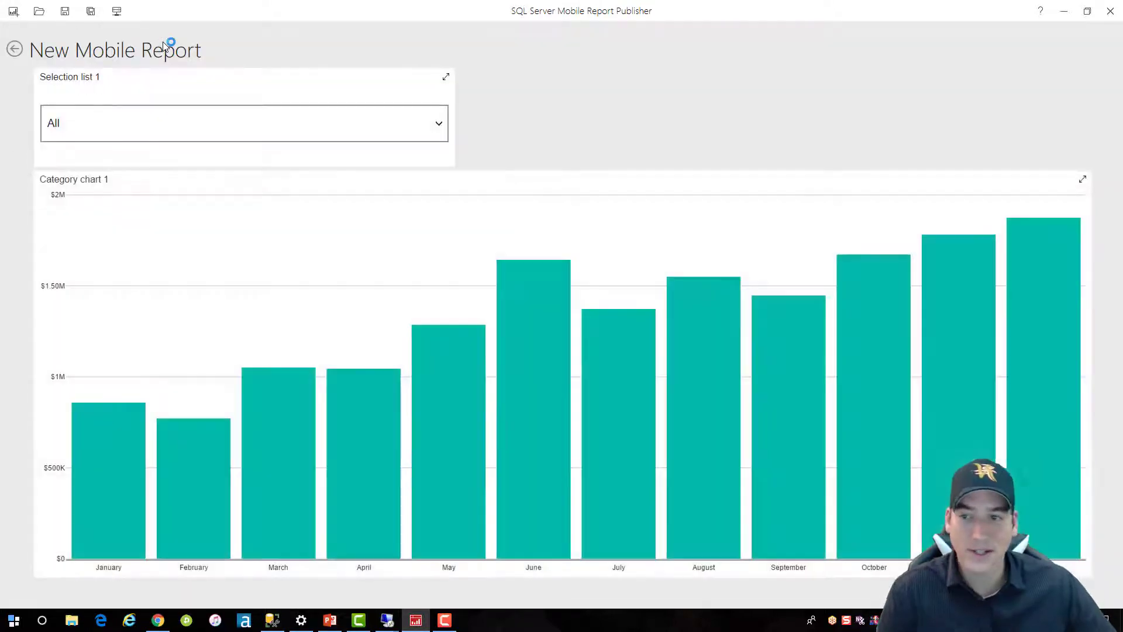
pyautogui.click(437, 125)
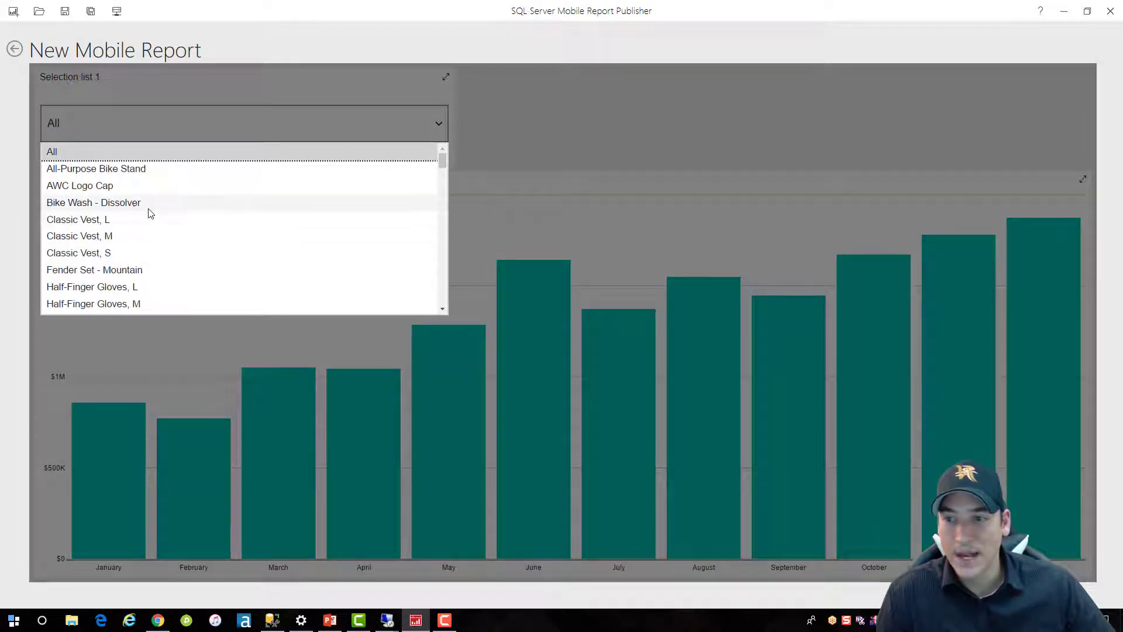
pyautogui.click(141, 205)
pyautogui.click(436, 129)
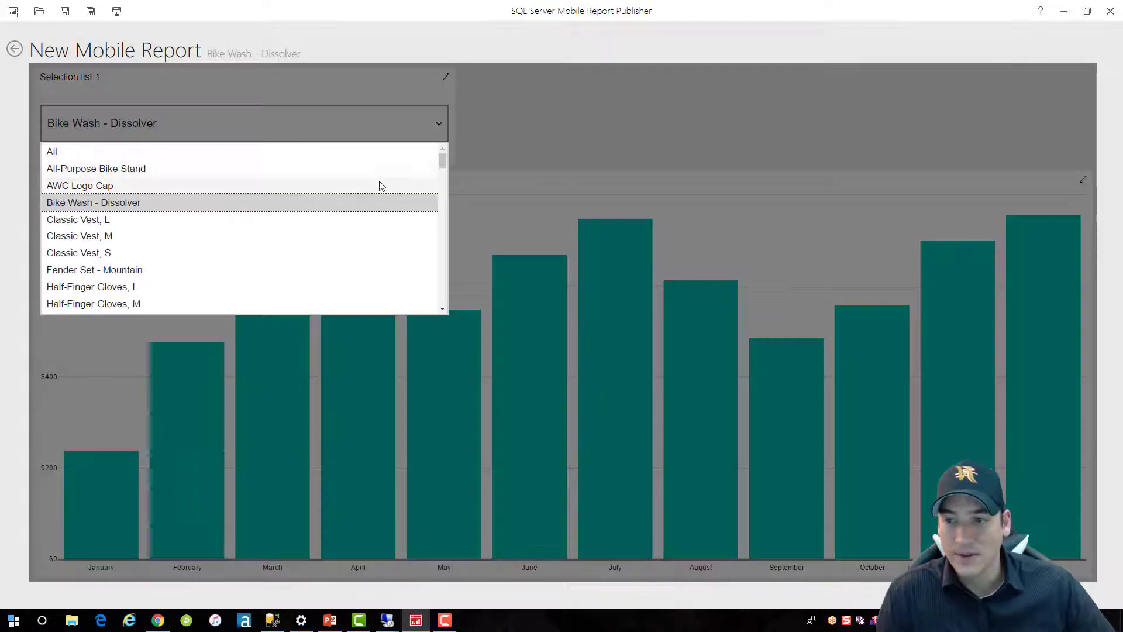
pyautogui.click(166, 237)
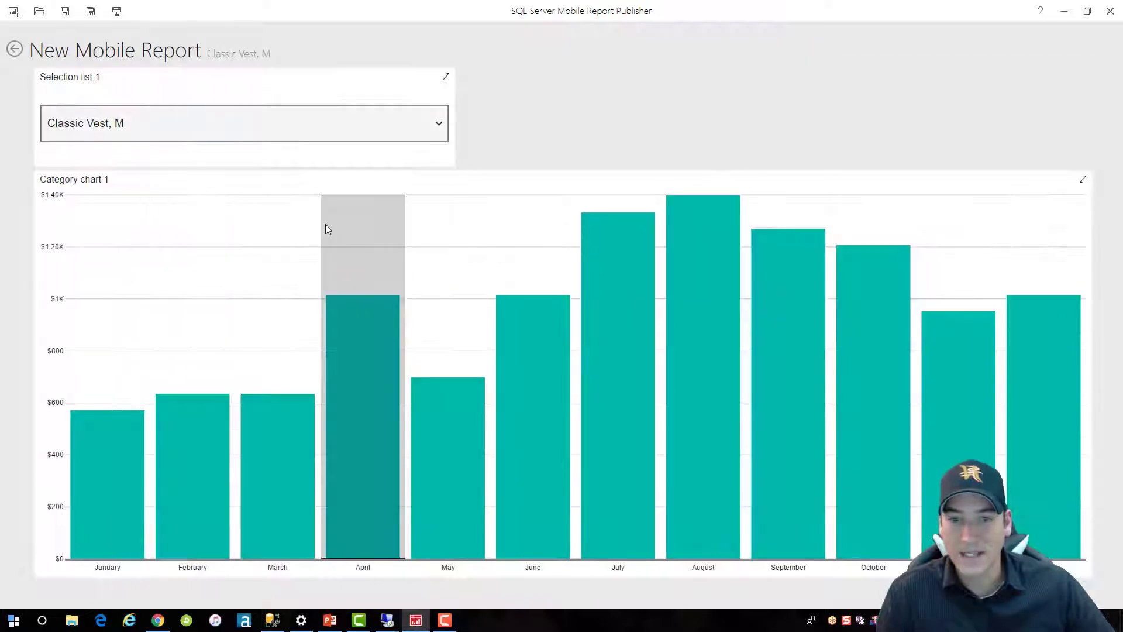
pyautogui.click(437, 129)
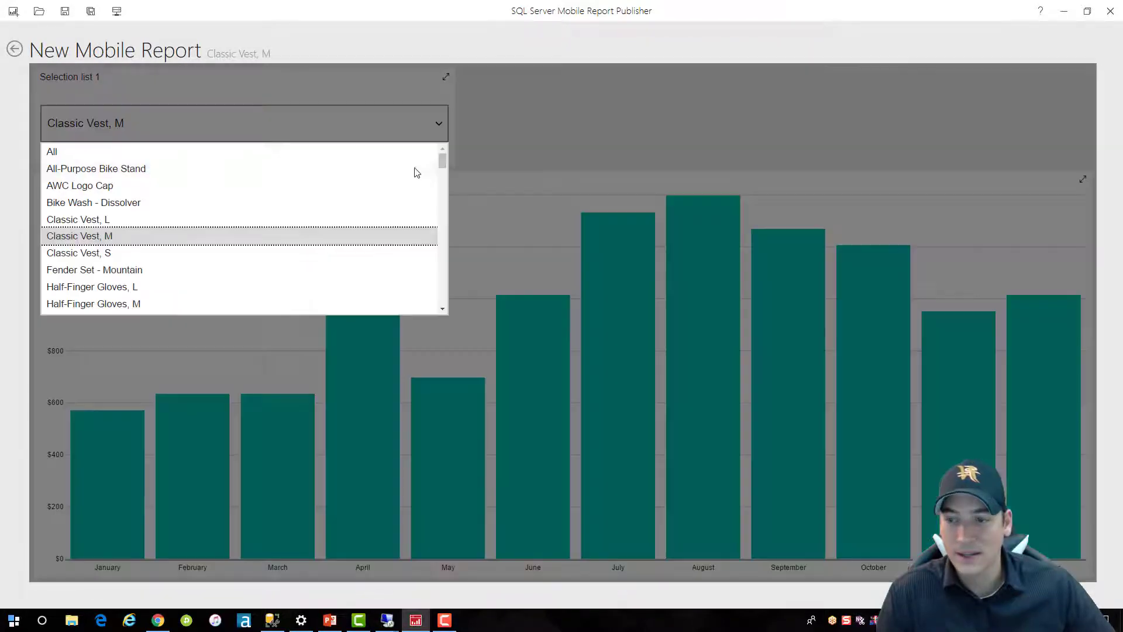
pyautogui.click(386, 274)
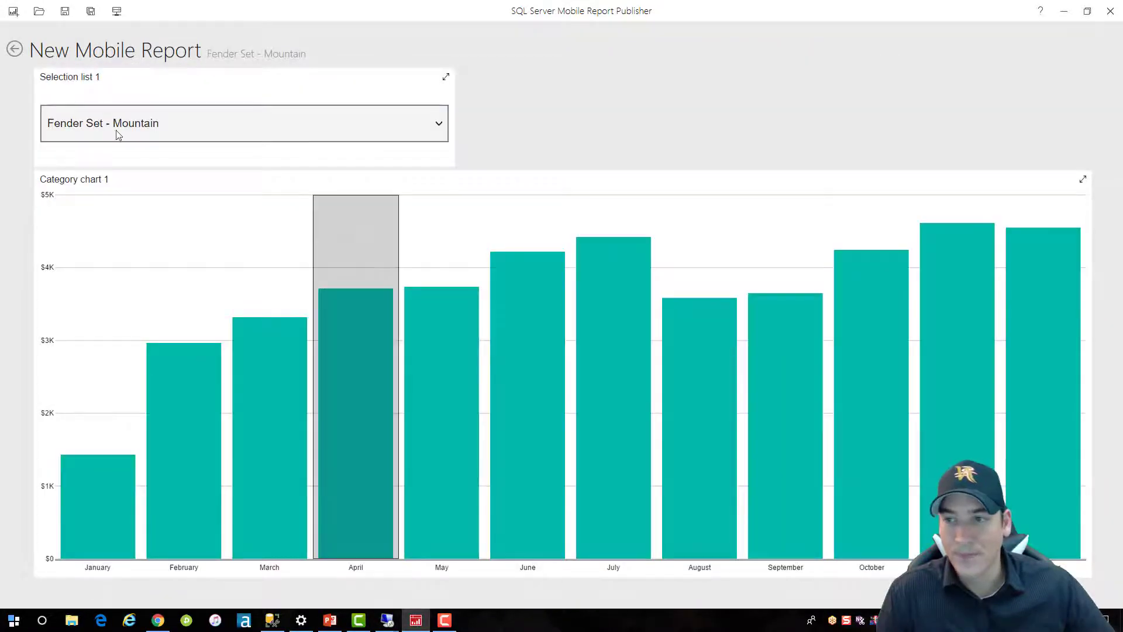
pyautogui.click(15, 50)
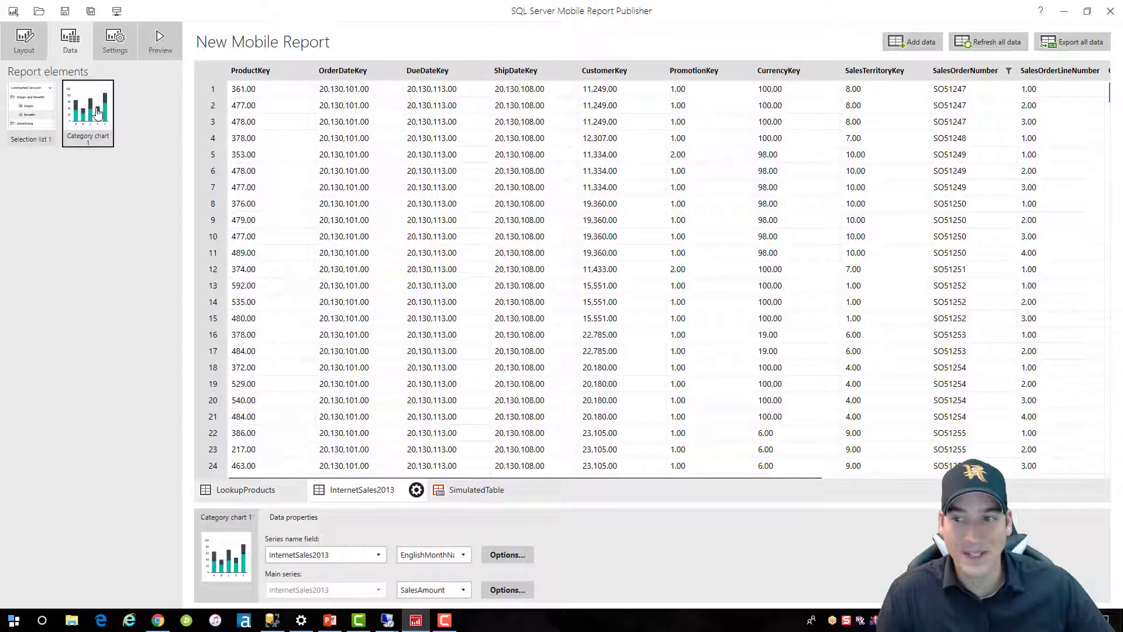
# Step: Review the filter options of the category chart's series name field and cancel without changing them
pyautogui.click(498, 557)
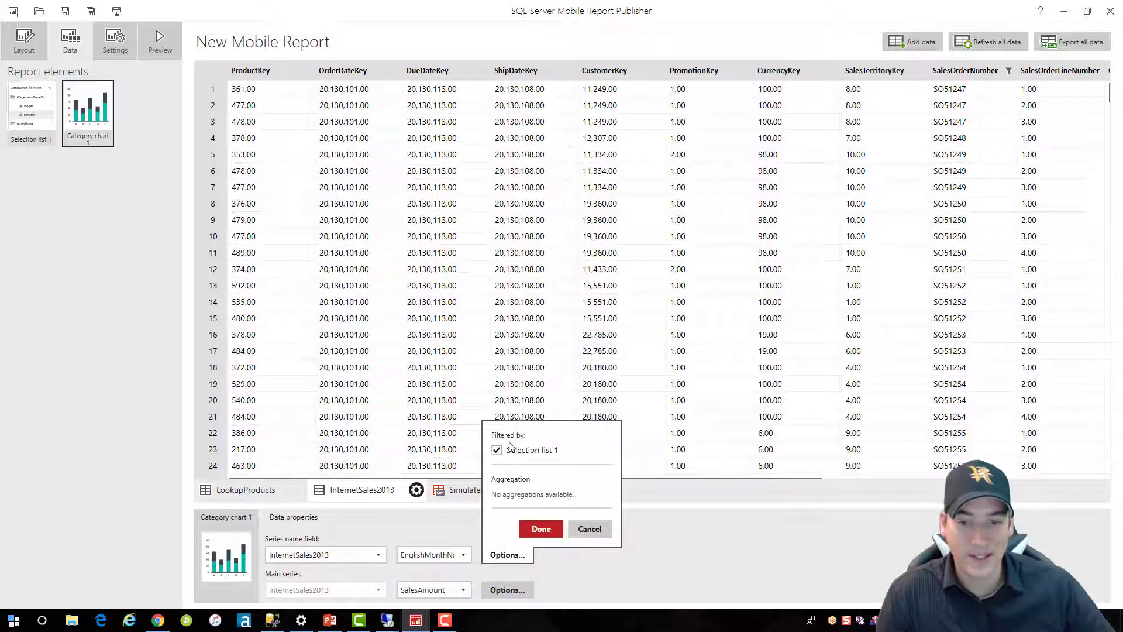
pyautogui.click(588, 530)
pyautogui.click(22, 115)
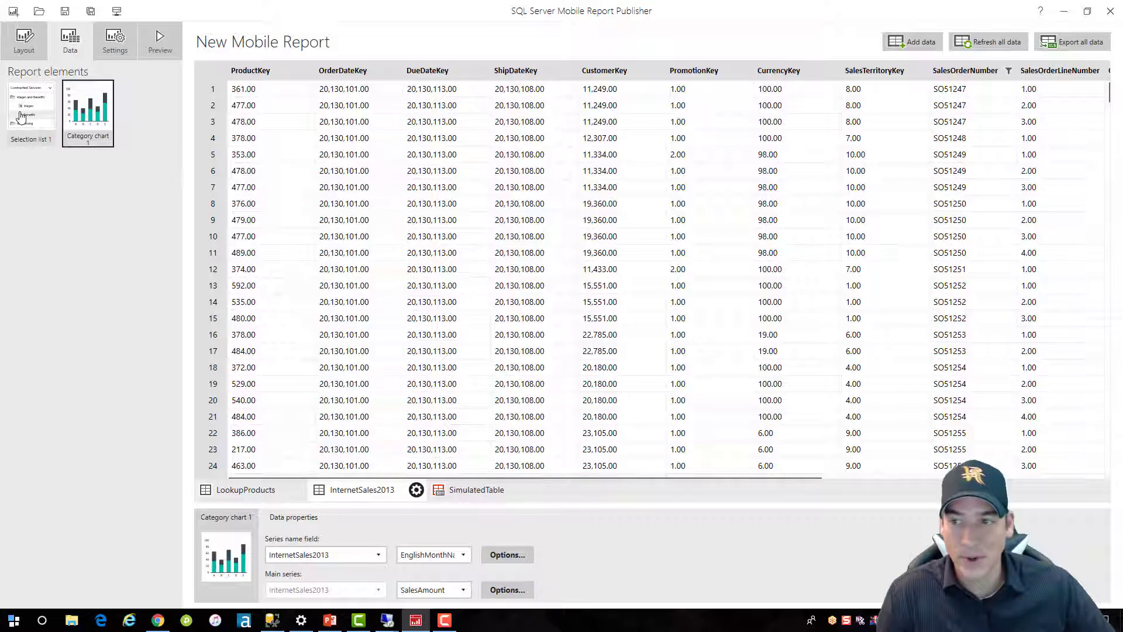
pyautogui.click(86, 120)
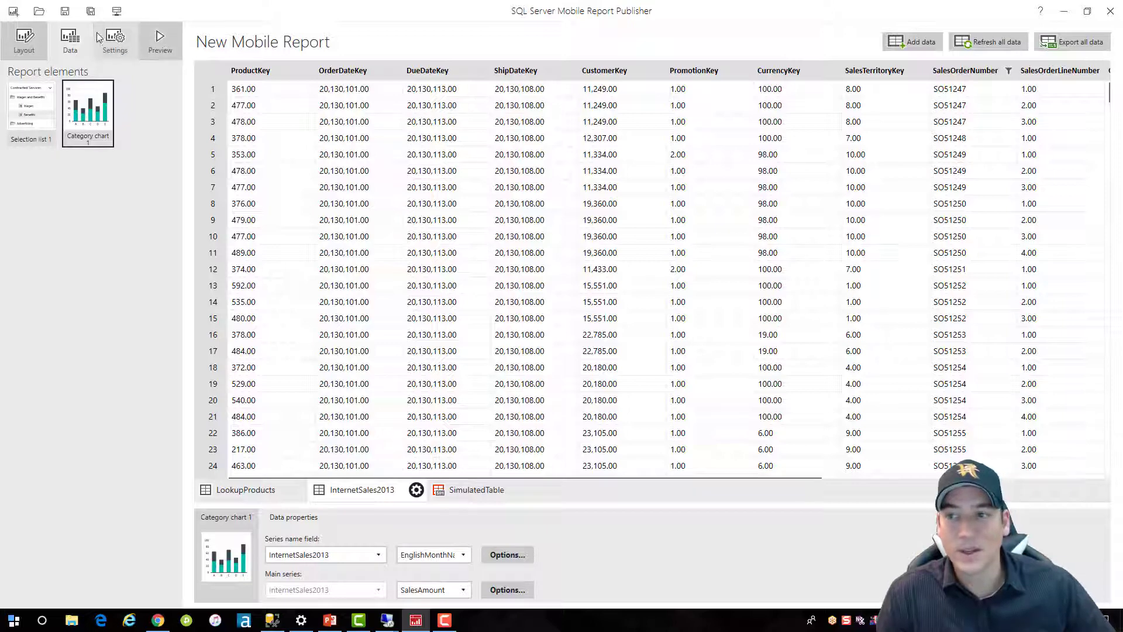
# Step: Start saving the mobile report to the server and name it Sample Internet Sales
pyautogui.click(66, 12)
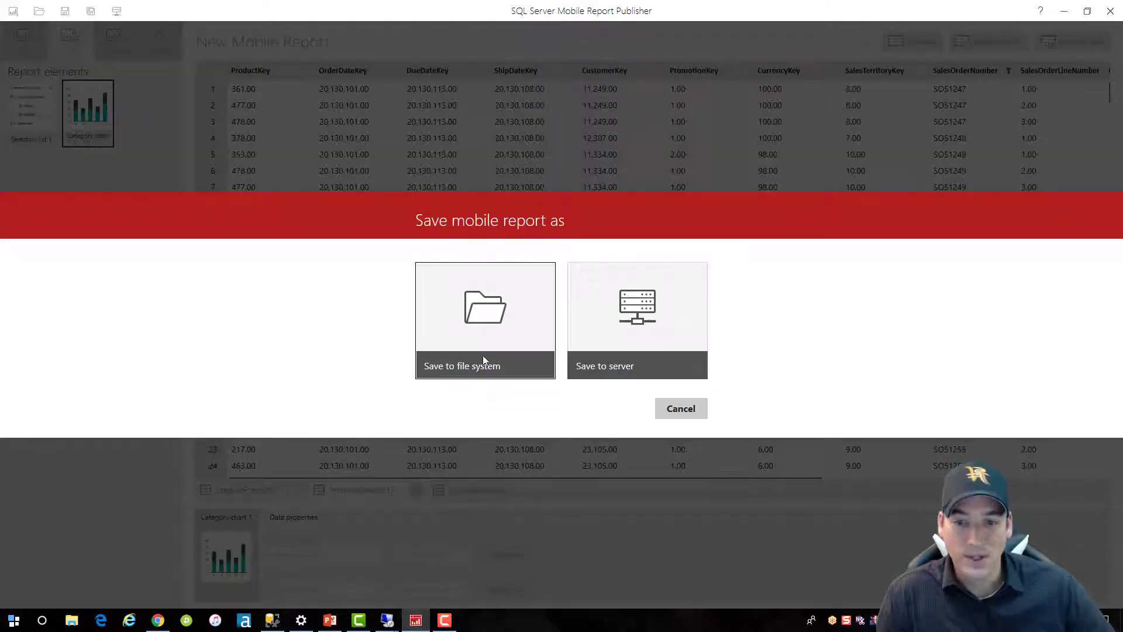
pyautogui.click(629, 329)
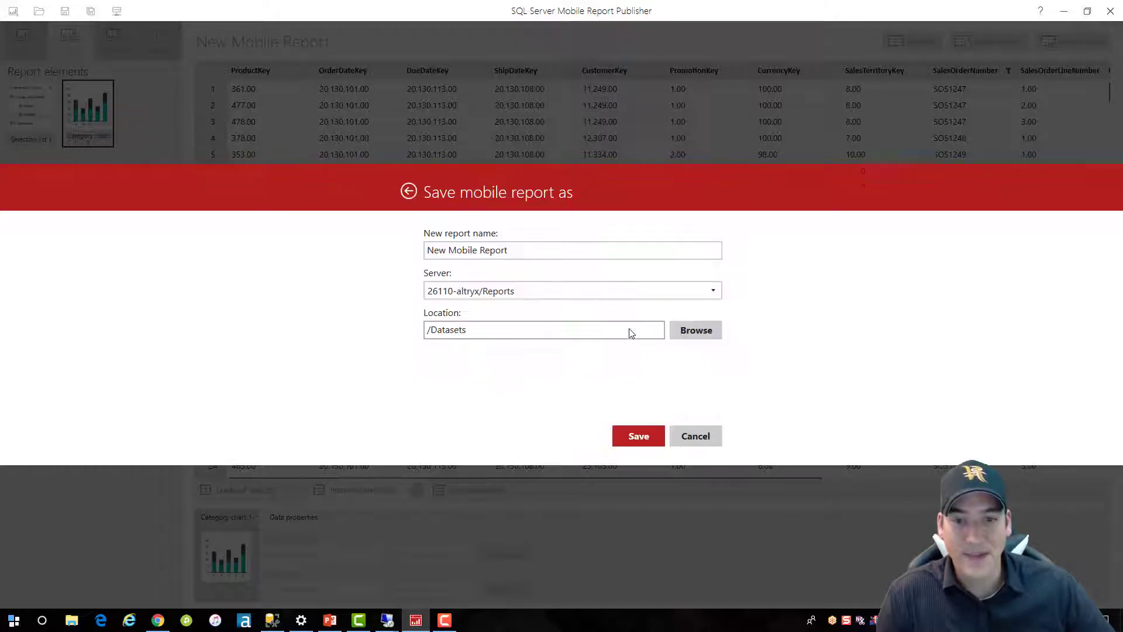
pyautogui.click(530, 250)
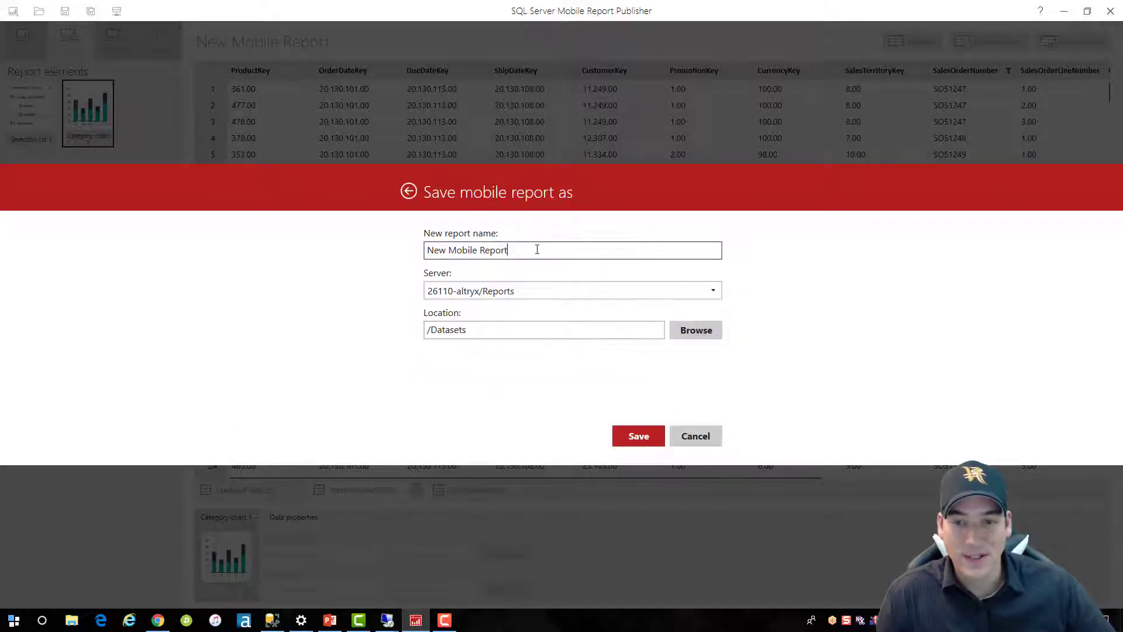
pyautogui.moveTo(558, 251); pyautogui.dragTo(414, 256)
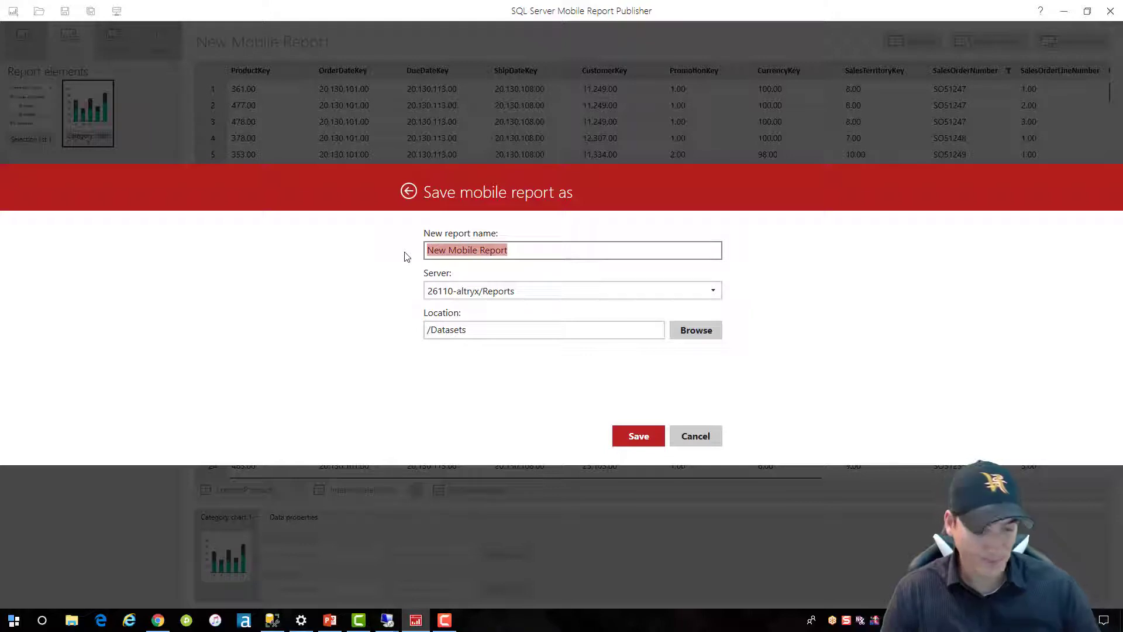
pyautogui.write('Sa')
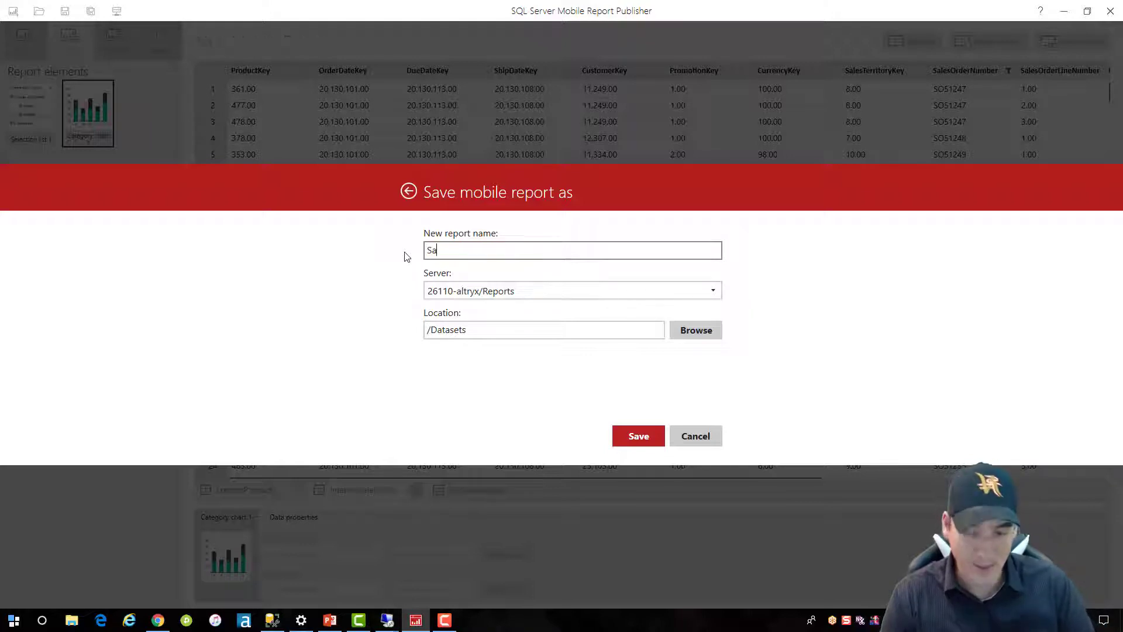
pyautogui.write('mple Inter')
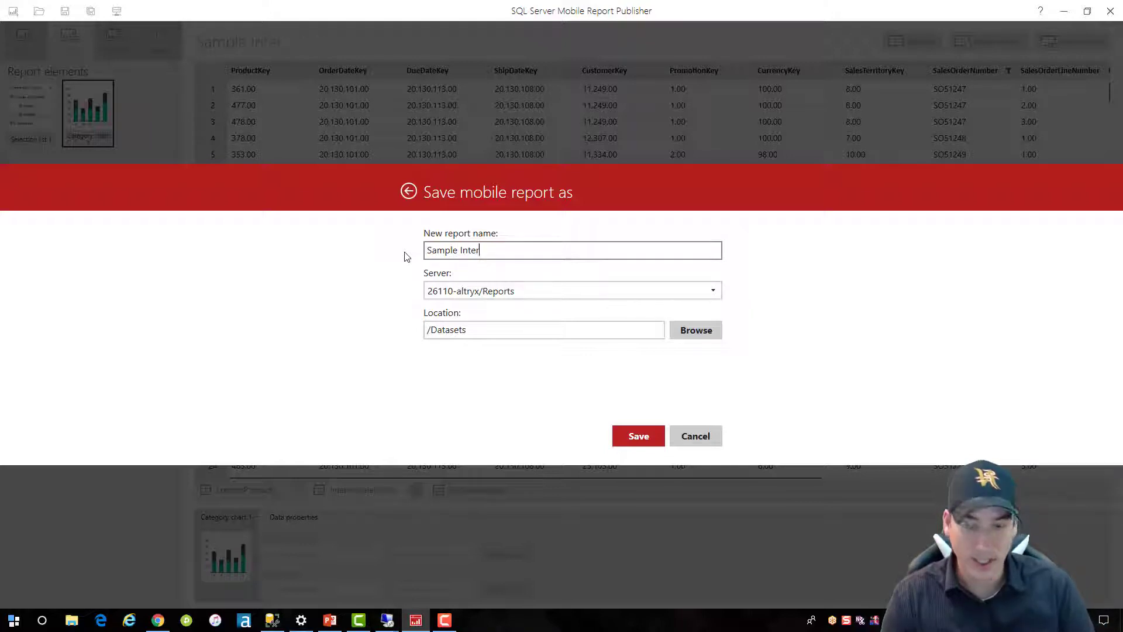
pyautogui.write('net Sales')
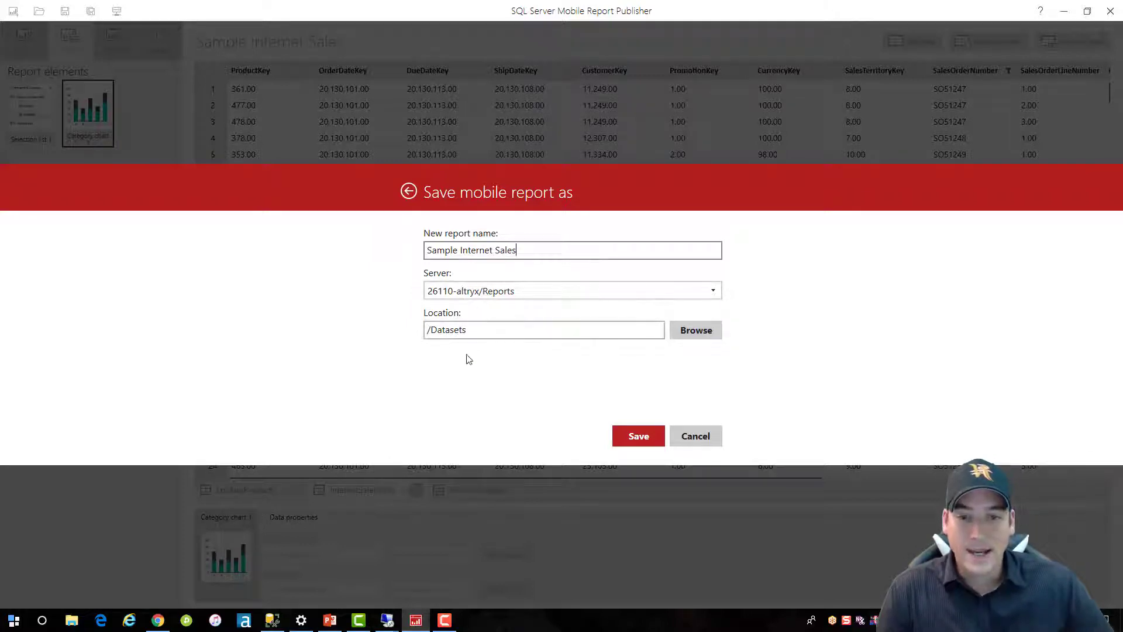
# Step: Choose the Sample Reports folder as the report's server location and save the report there
pyautogui.click(702, 333)
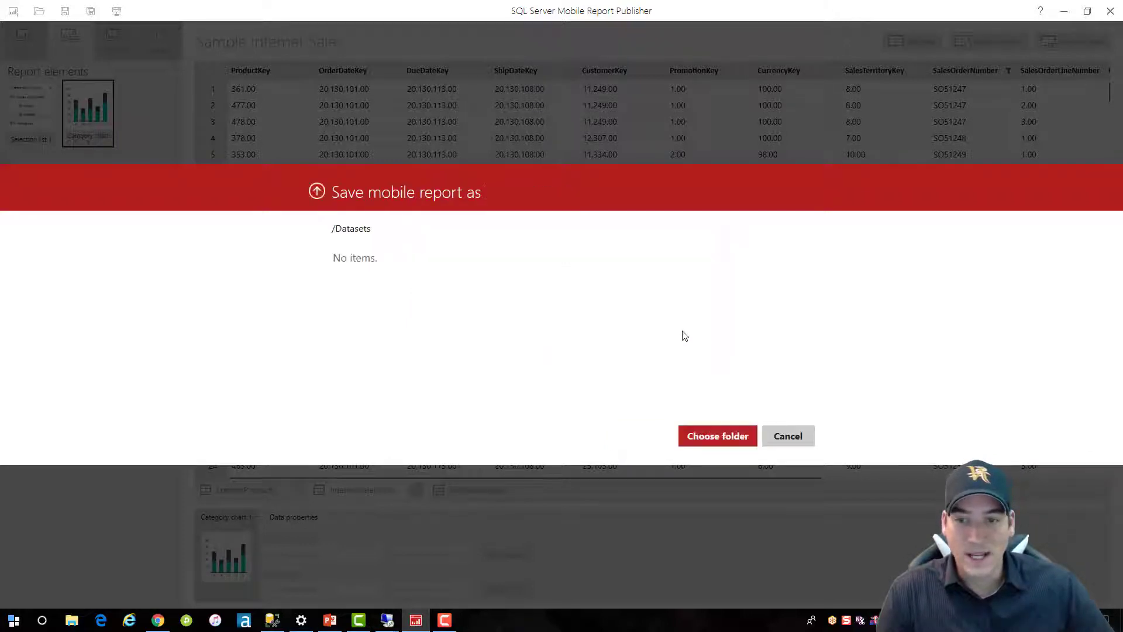
pyautogui.click(319, 194)
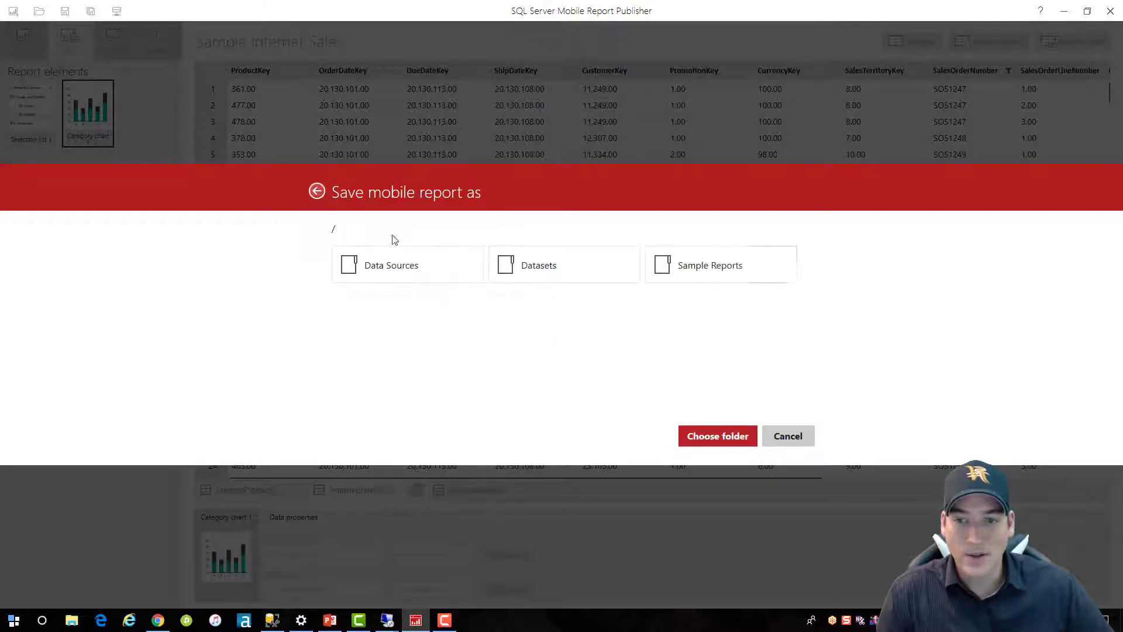
pyautogui.click(688, 268)
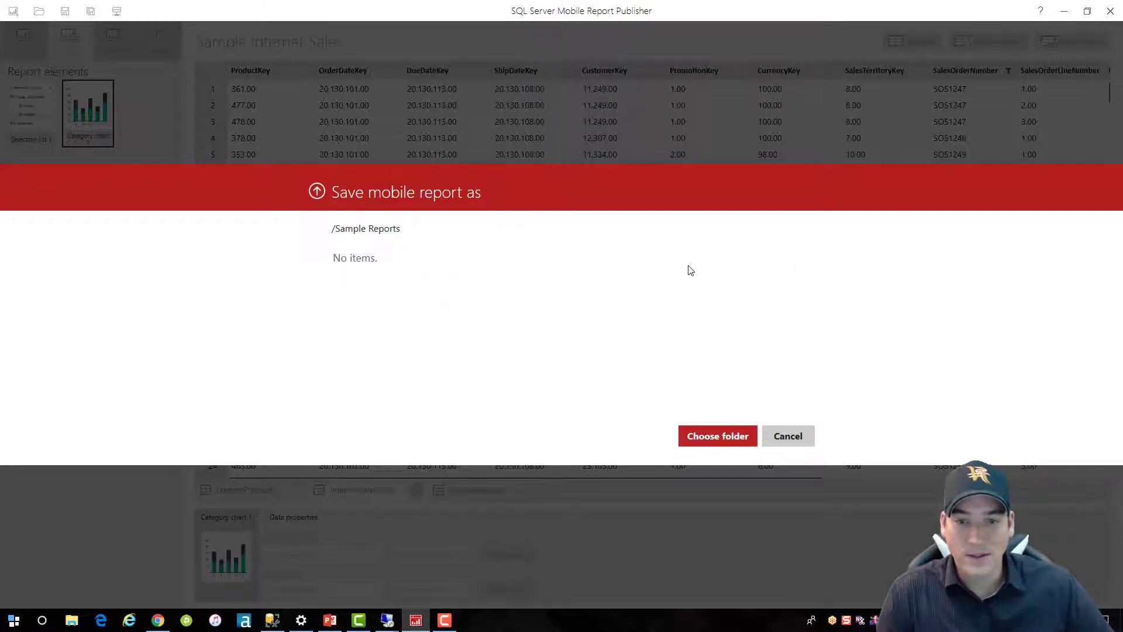
pyautogui.click(719, 436)
pyautogui.click(647, 439)
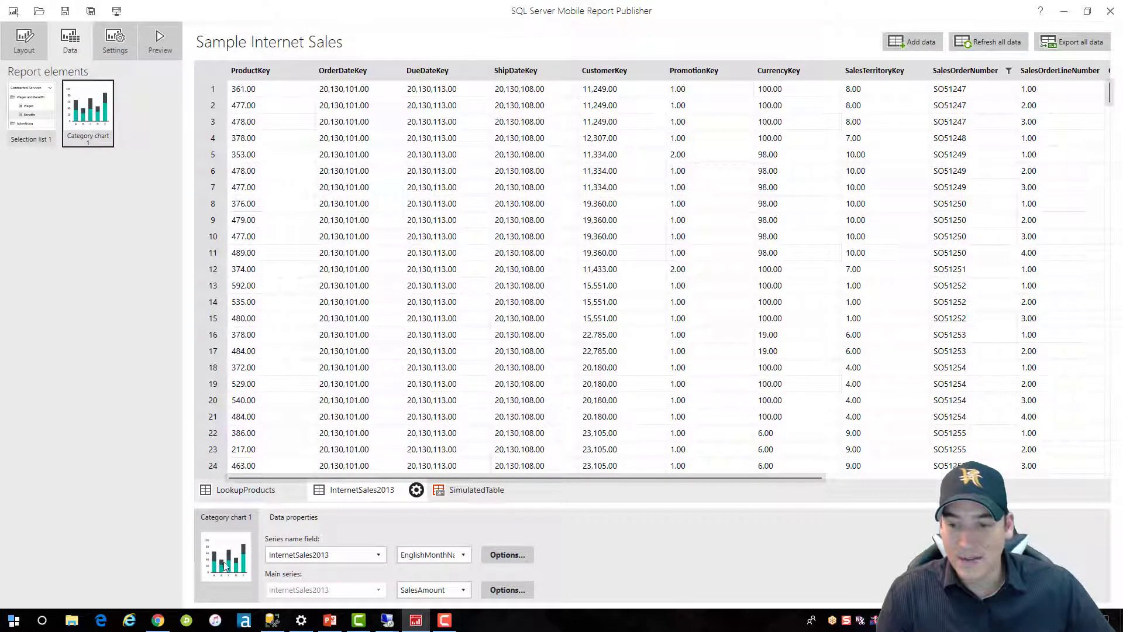
# Step: Switch to Power BI Report Server in Chrome, refresh it, and open Sample Internet Sales from the Sample Reports folder
pyautogui.click(158, 620)
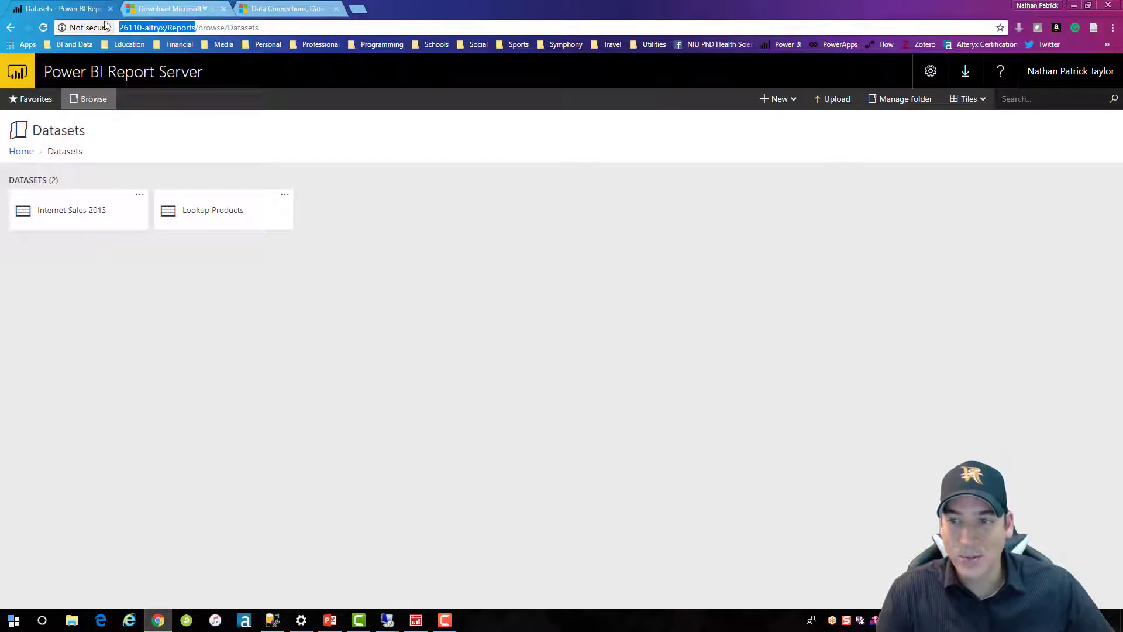
pyautogui.click(44, 27)
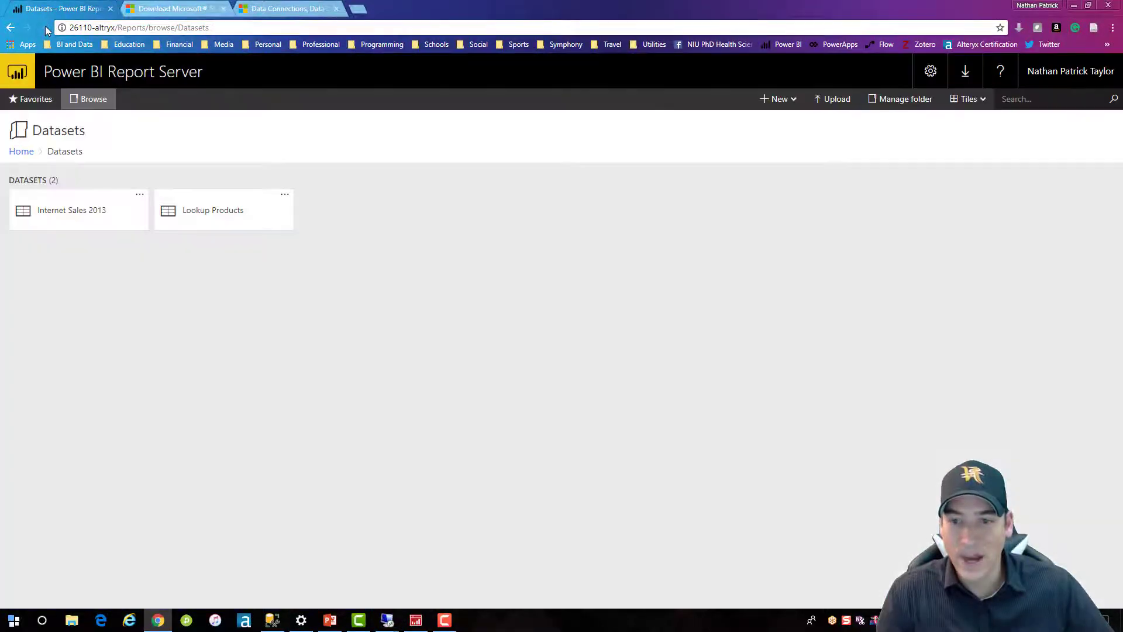
pyautogui.click(28, 157)
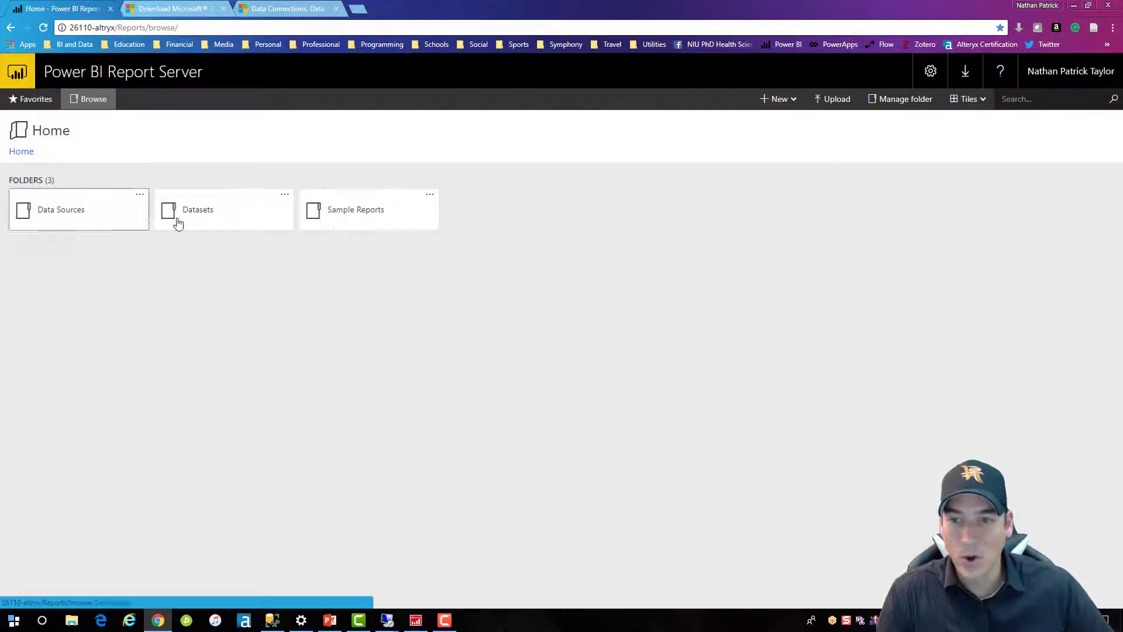
pyautogui.click(353, 208)
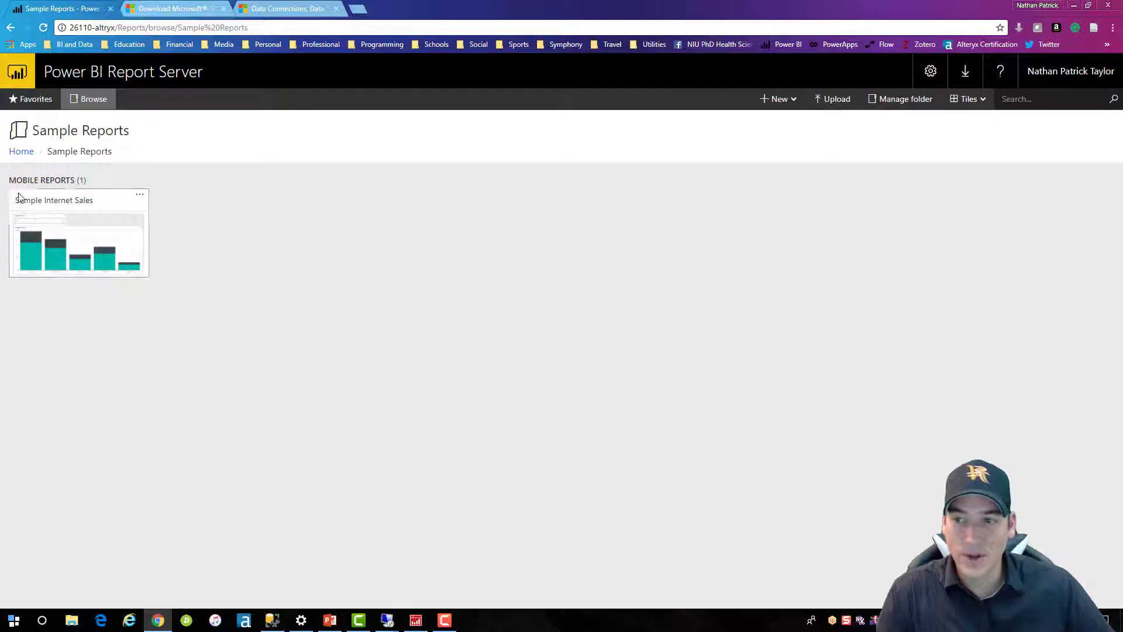
pyautogui.click(88, 229)
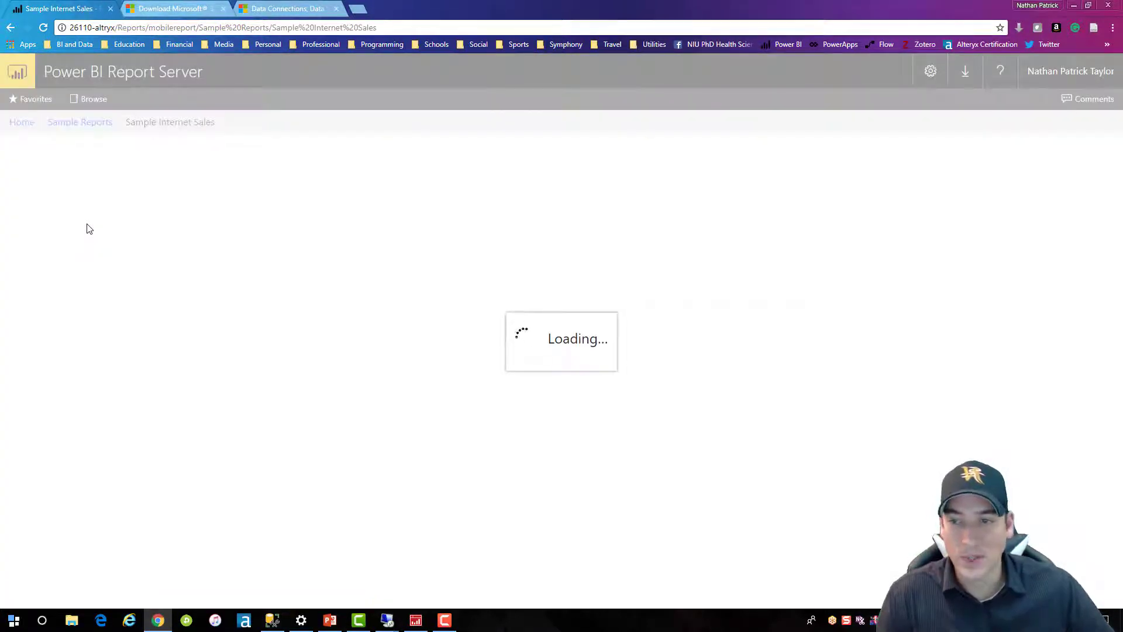